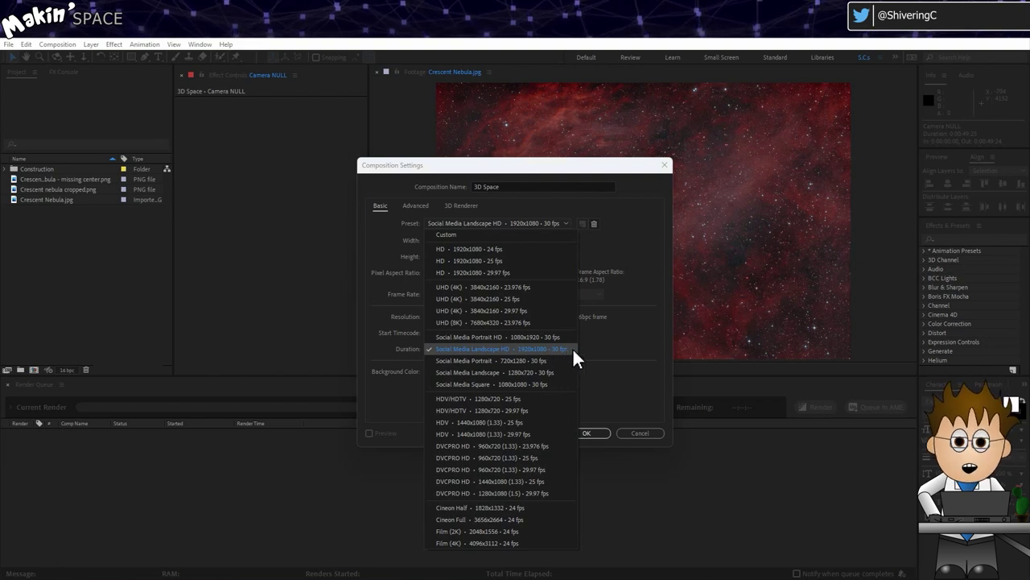
# Step: Create a composition named 3D Space with the Social Media Landscape HD 1920x1080 30 fps preset and a 0:00:49:25 duration
pyautogui.click(573, 349)
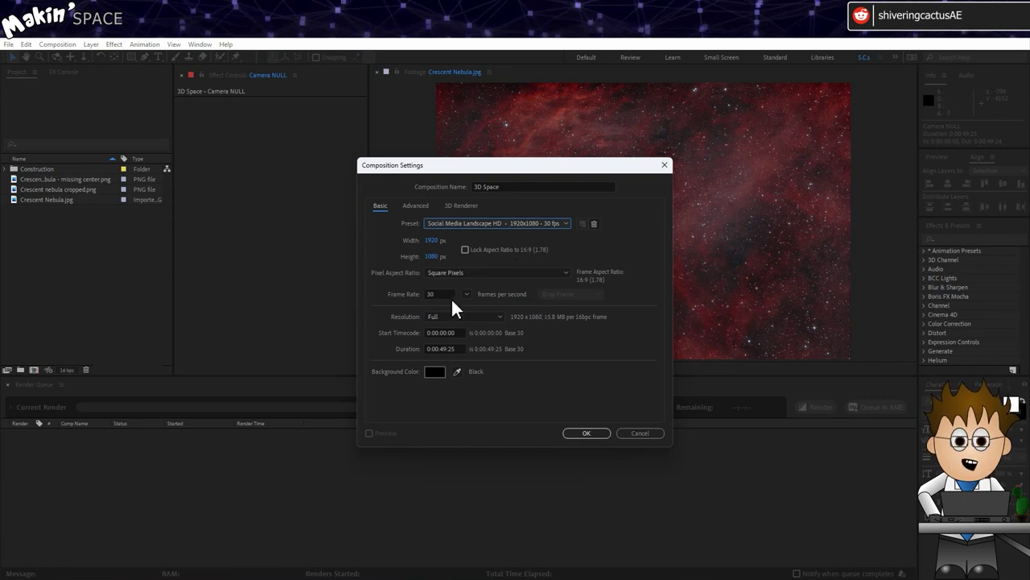
pyautogui.click(558, 226)
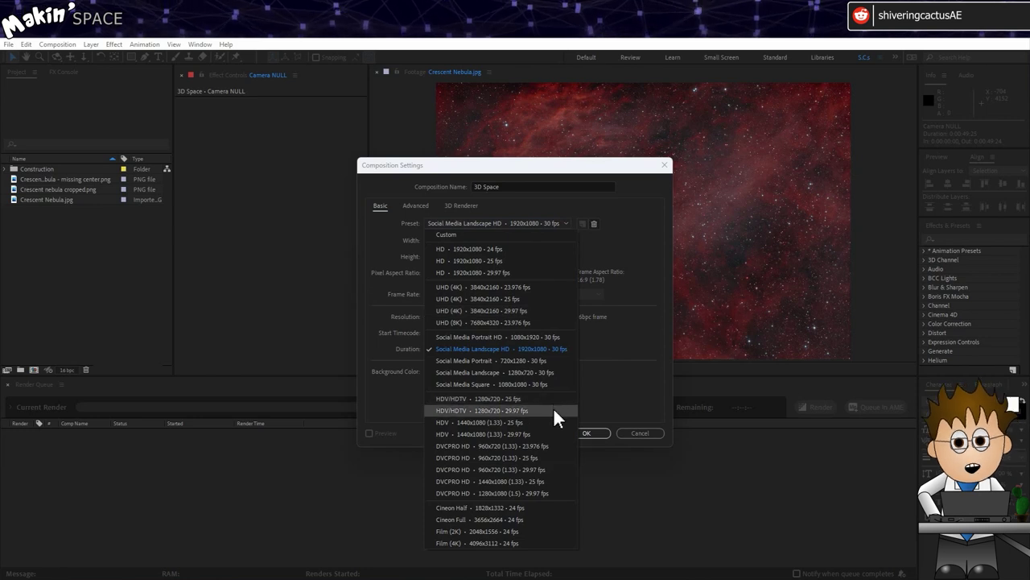
pyautogui.click(622, 246)
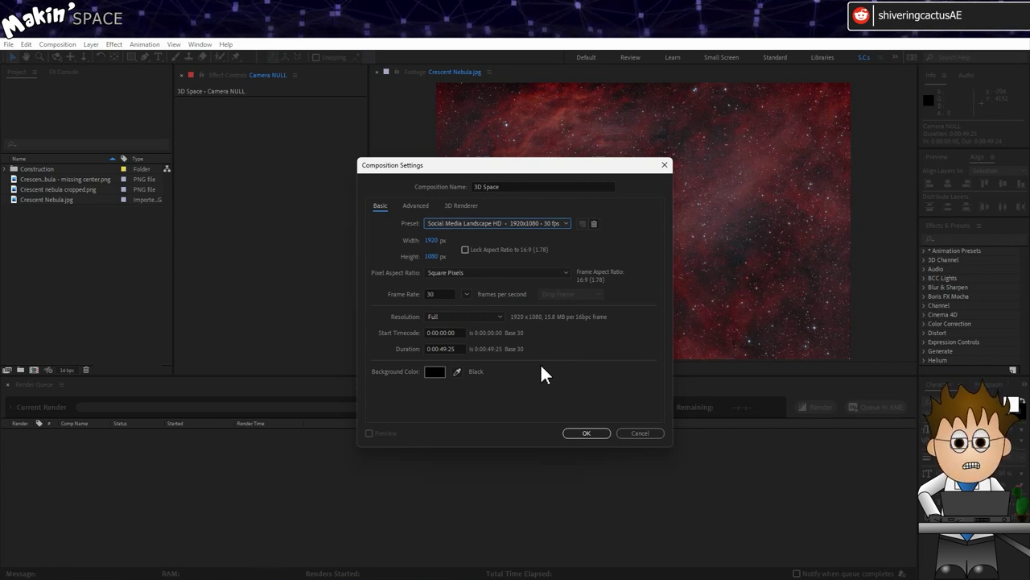
pyautogui.click(579, 433)
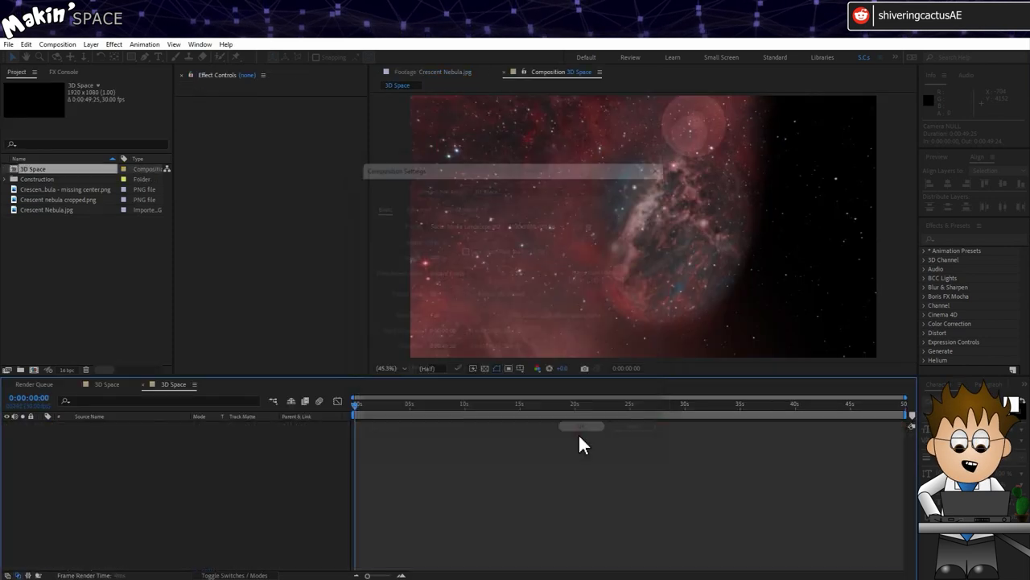
# Step: Close the older 3D Space timeline, the Crescent Nebula.jpg footage viewer and the render queue
pyautogui.click(76, 384)
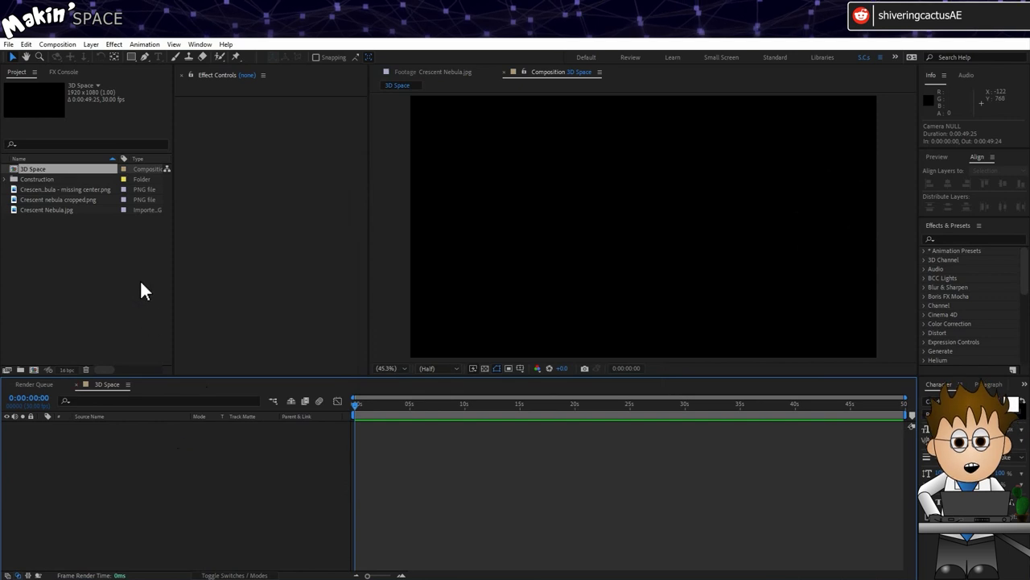
pyautogui.click(376, 70)
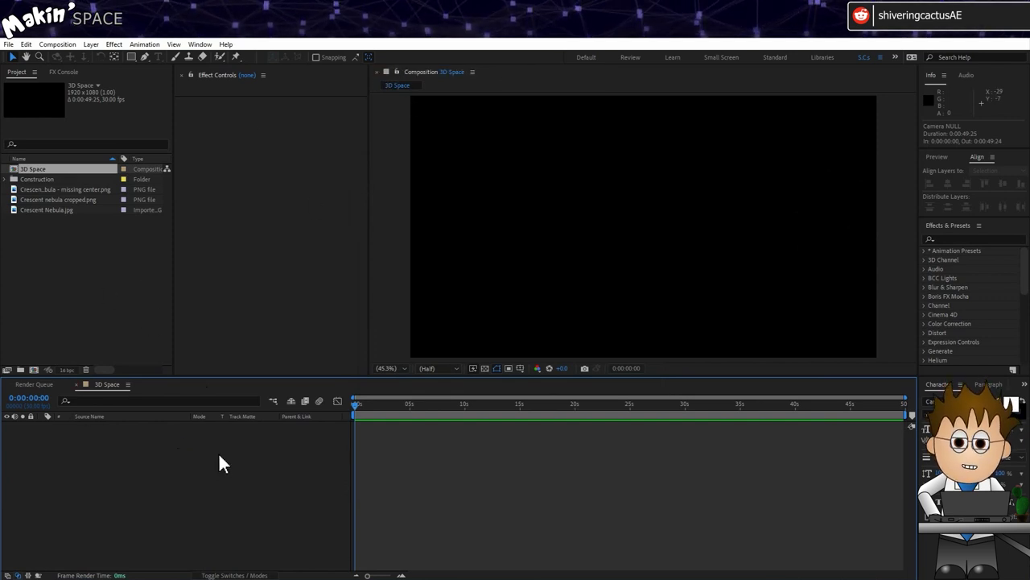
pyautogui.click(9, 385)
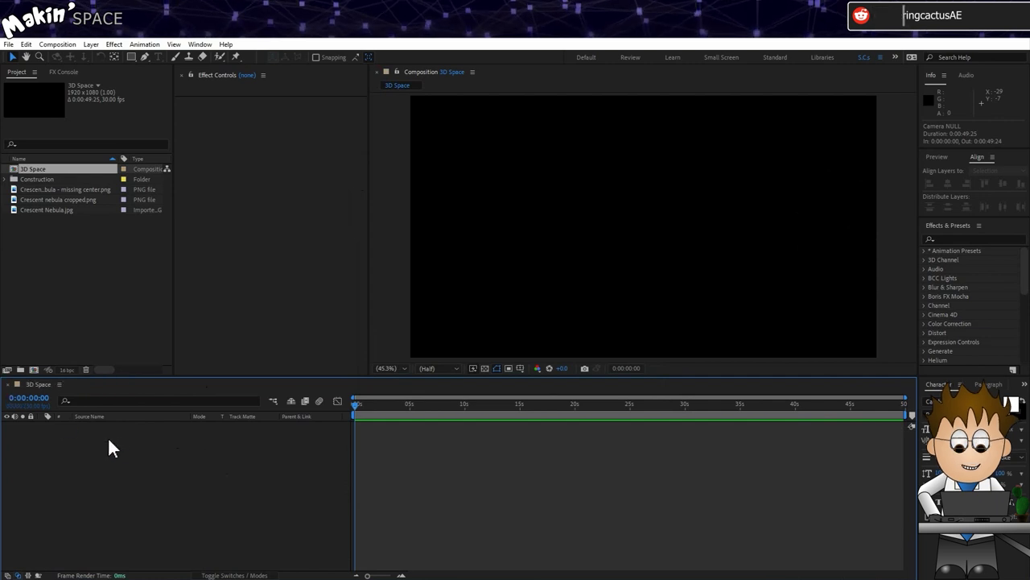
# Step: Preview the full Crescent Nebula image, the version with the missing center and the cropped nebula, and close the footage viewer
pyautogui.click(66, 211)
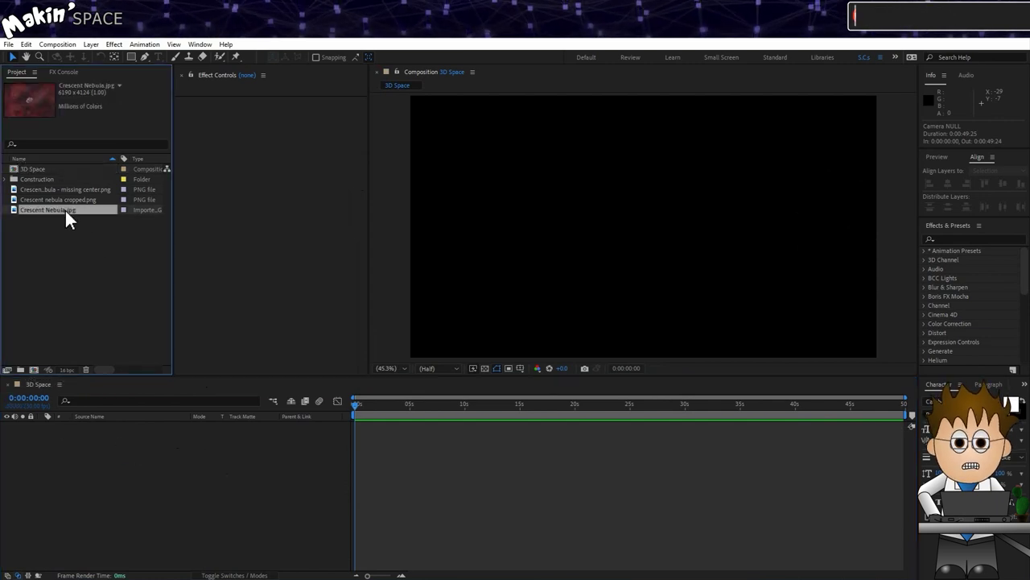
pyautogui.doubleClick(66, 210)
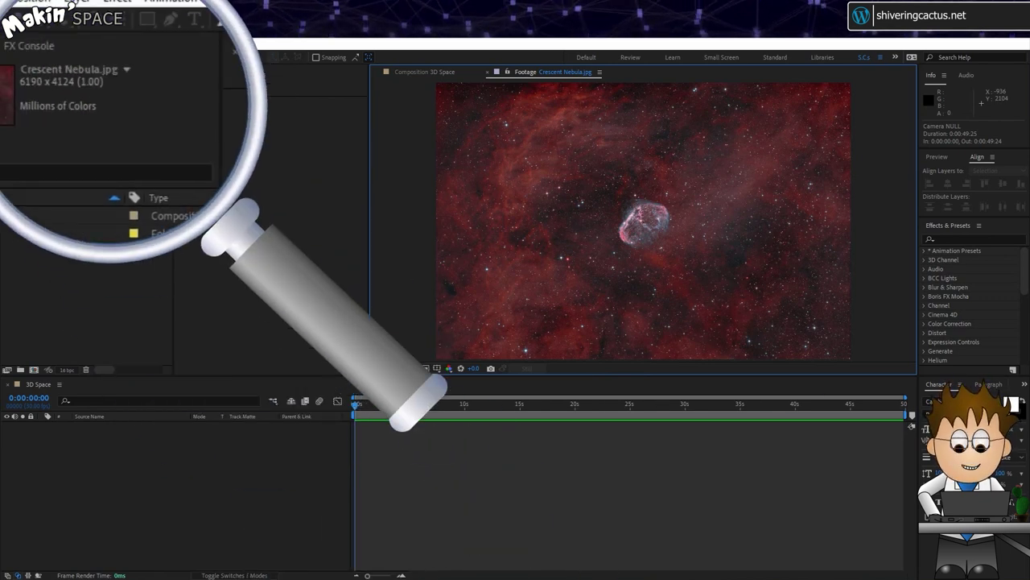
pyautogui.click(80, 201)
pyautogui.doubleClick(80, 201)
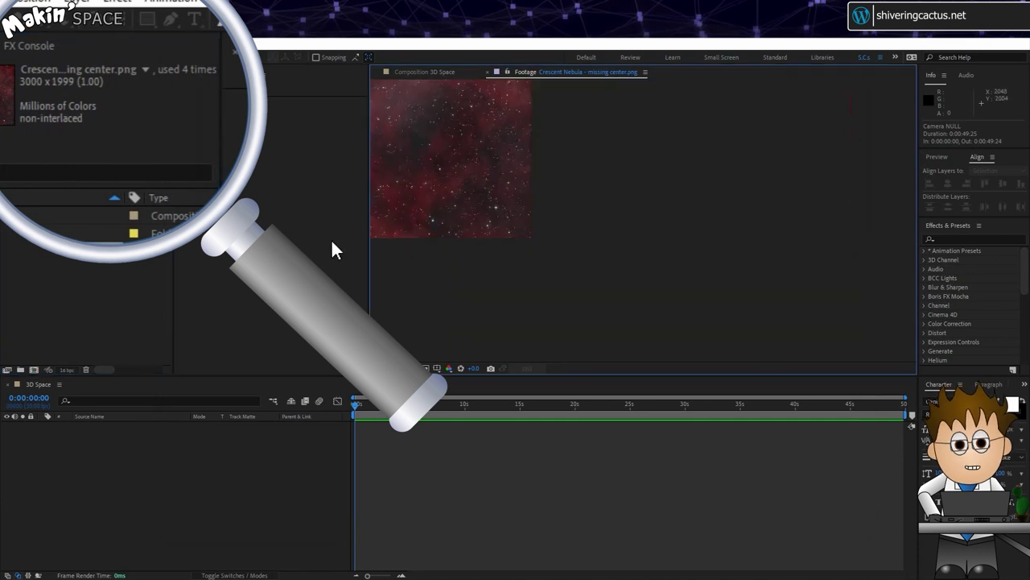
pyautogui.click(379, 367)
pyautogui.click(382, 418)
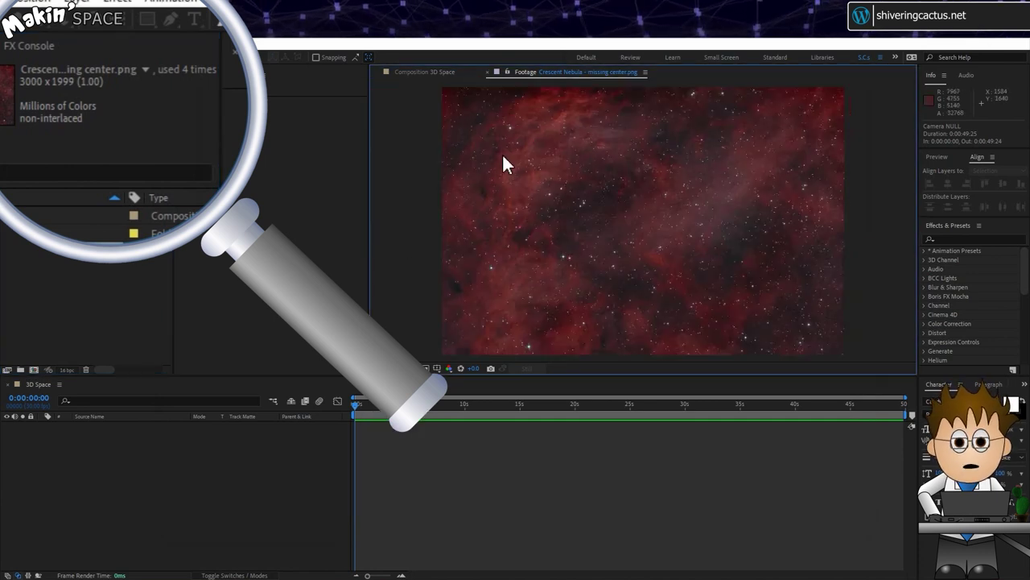
pyautogui.doubleClick(71, 199)
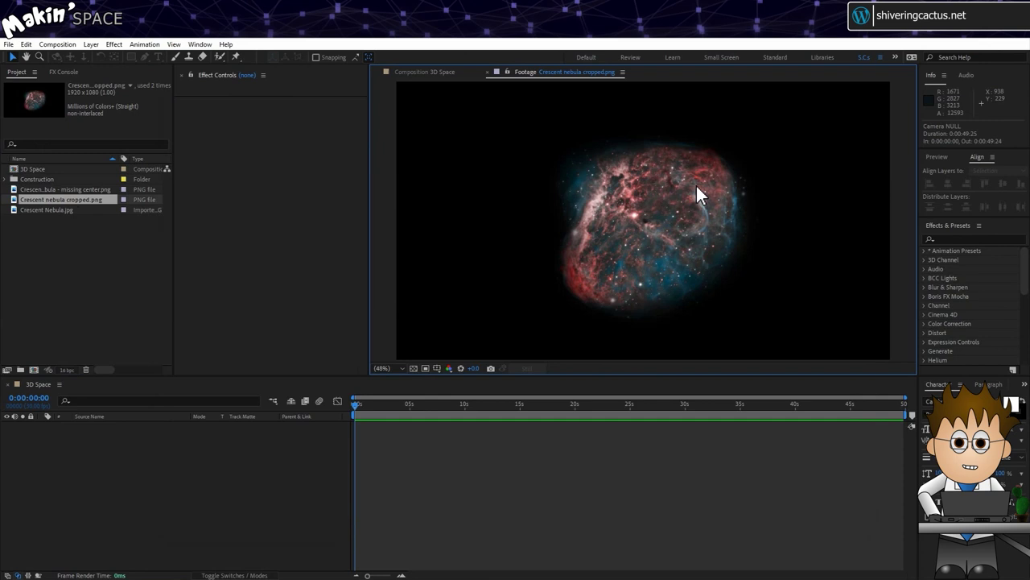
pyautogui.hotkey('ctrl', 'w')
# Step: Add Crescent Nebula - missing center.png to the 3D Space composition and turn it into a 3D layer
pyautogui.click(90, 187)
pyautogui.moveTo(90, 190); pyautogui.dragTo(112, 453)
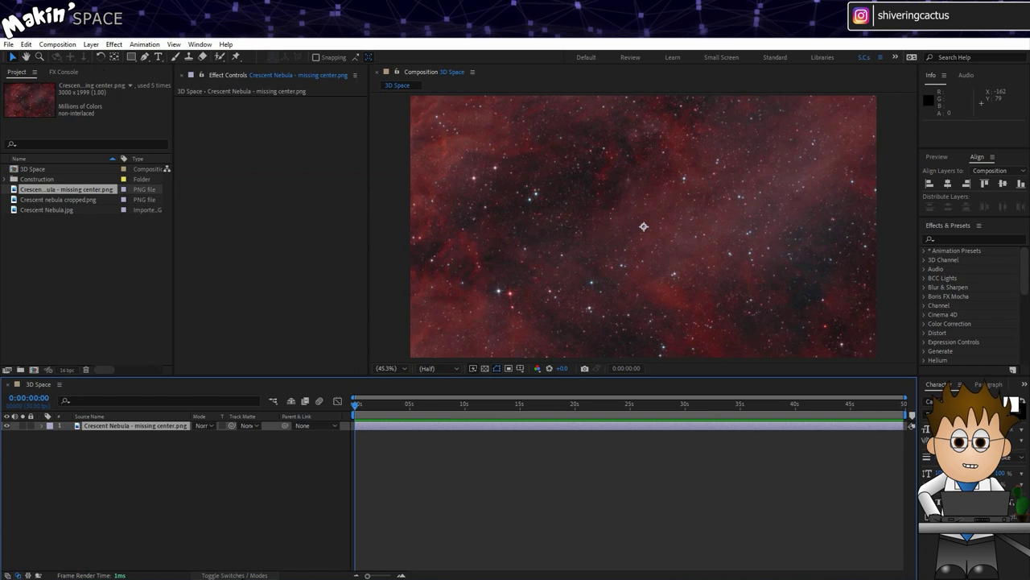
pyautogui.click(242, 575)
pyautogui.click(253, 431)
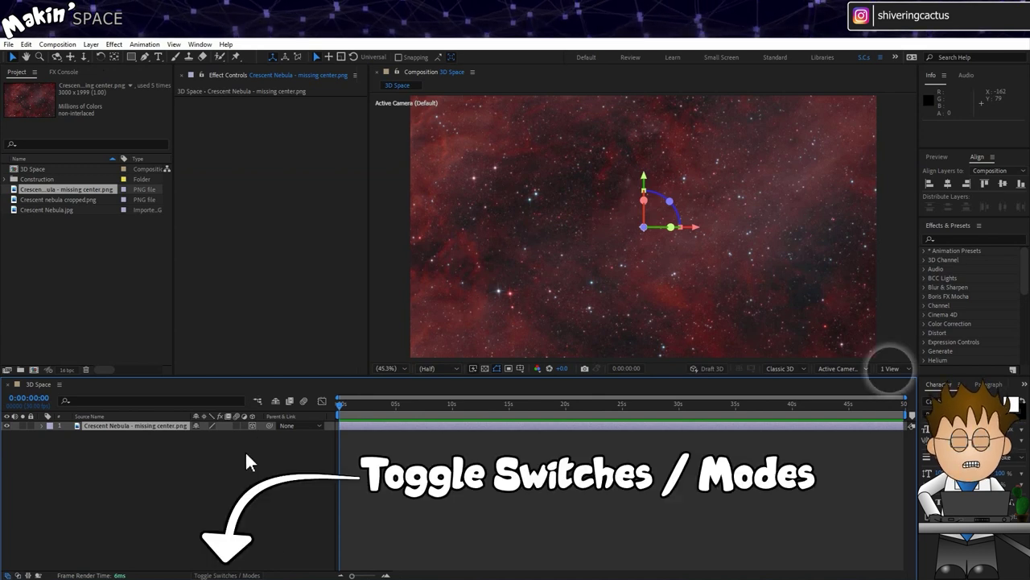
# Step: Set the composition viewer to 2 Views, showing the Top view beside the active camera
pyautogui.click(884, 372)
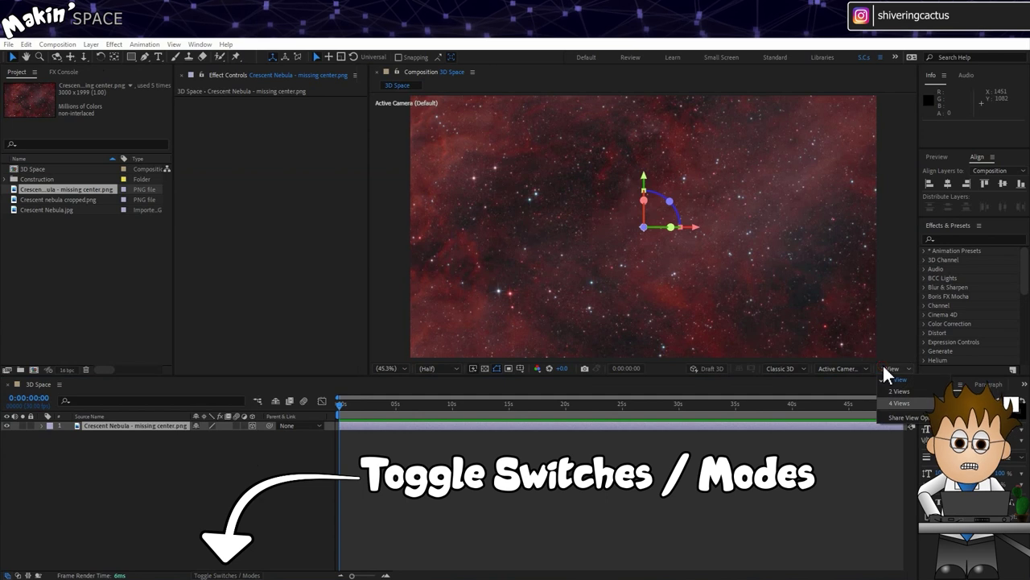
pyautogui.click(910, 395)
pyautogui.scroll(3, 501, 242)
pyautogui.scroll(-2, 506, 249)
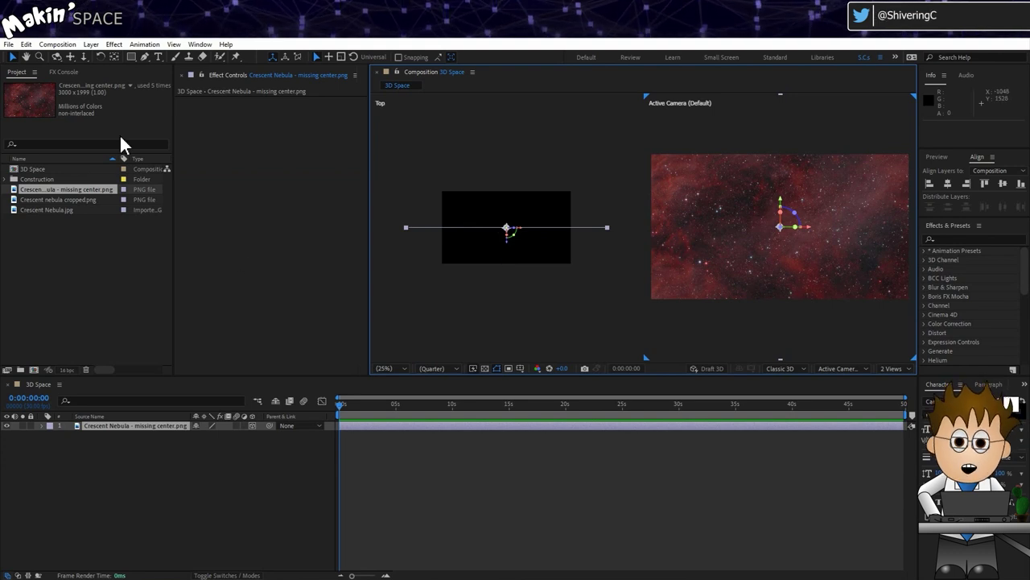
# Step: Create a Two-Node Camera named Camera 1 with the 50mm preset
pyautogui.click(93, 46)
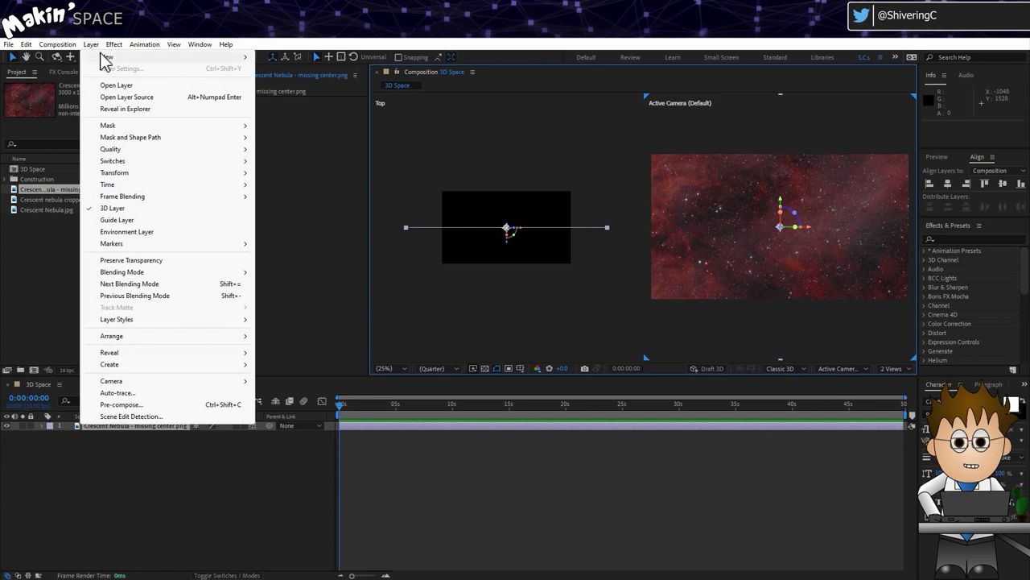
pyautogui.moveTo(104, 62)
pyautogui.click(341, 92)
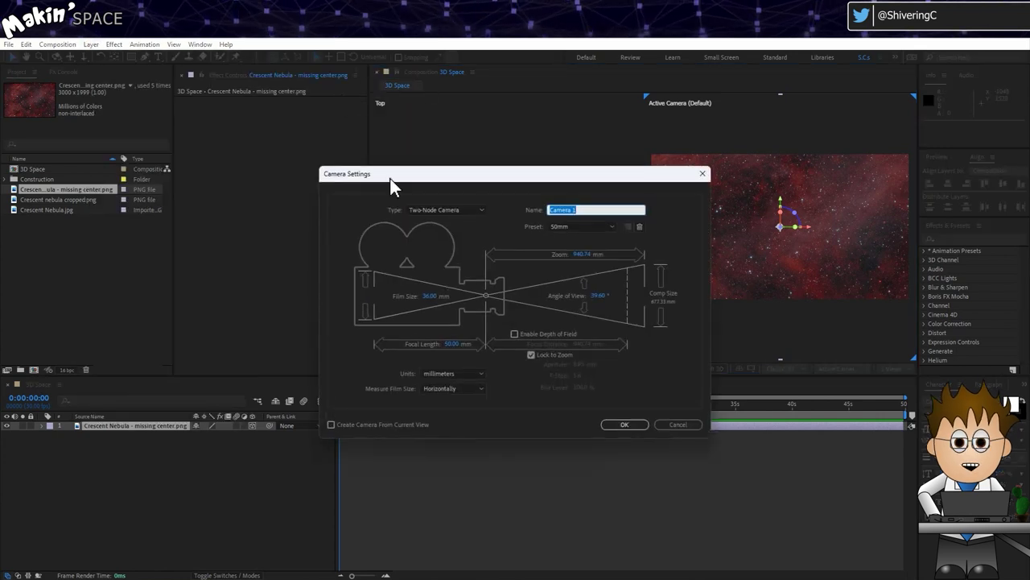
pyautogui.click(485, 208)
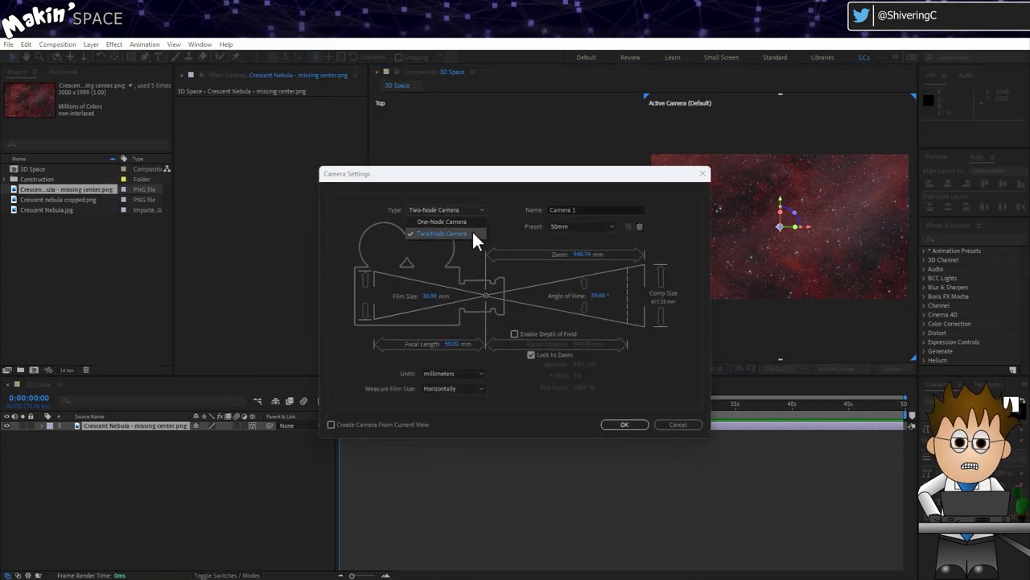
pyautogui.click(474, 231)
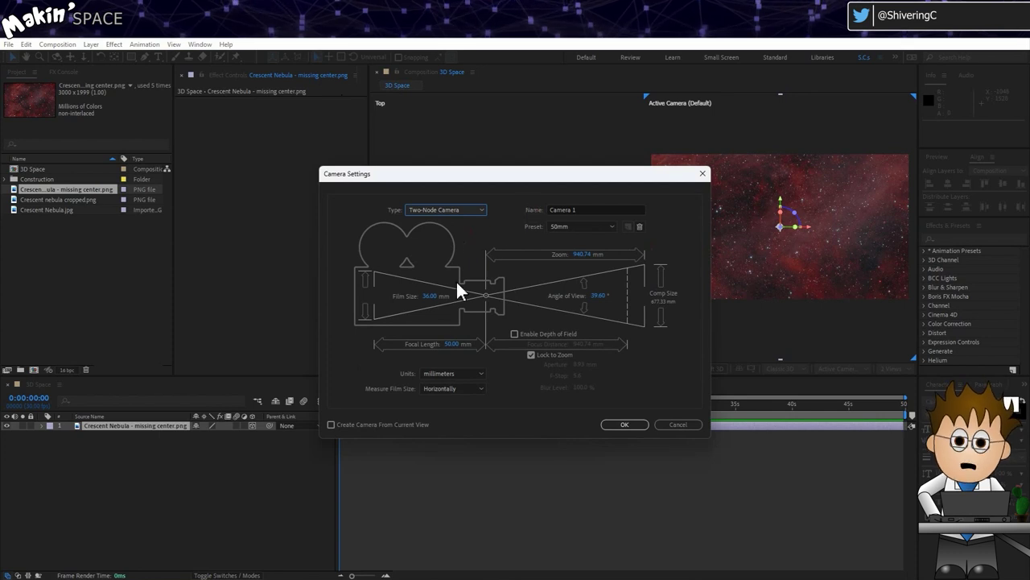
pyautogui.click(627, 424)
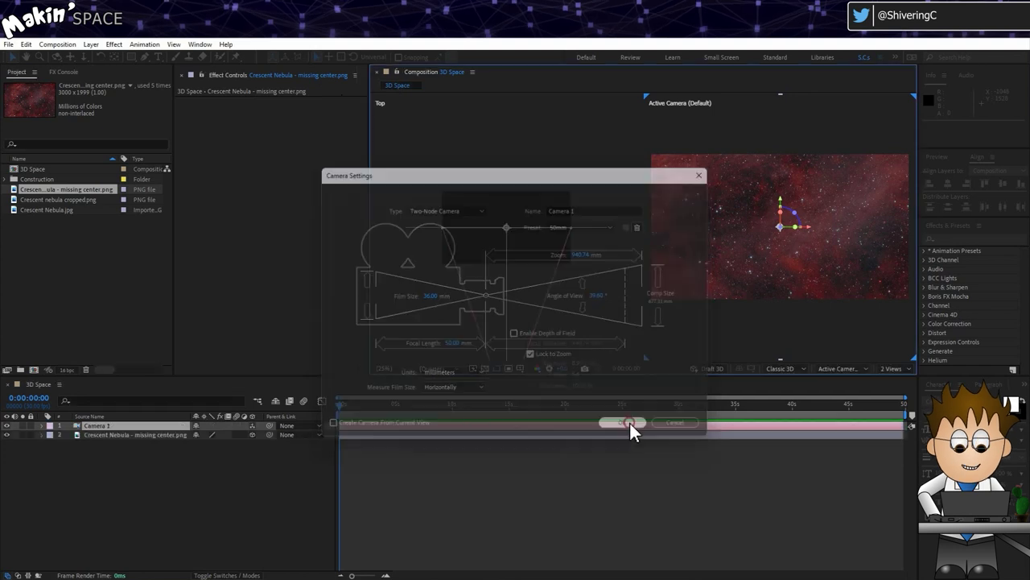
# Step: Dolly Camera 1 back from the nebula layer until the image's edges show inside the active camera frame
pyautogui.scroll(-3, 496, 240)
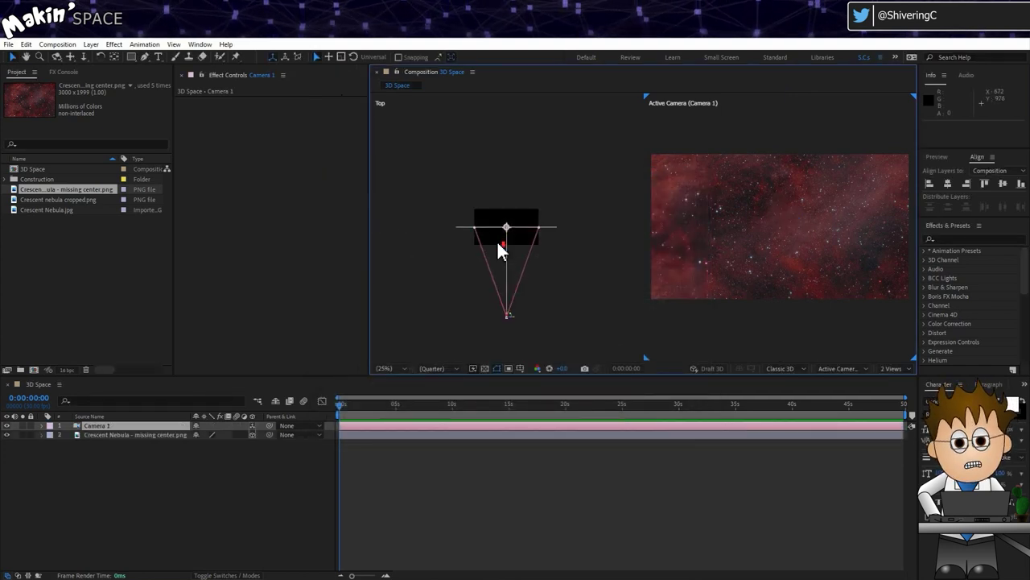
pyautogui.scroll(2, 558, 298)
pyautogui.moveTo(558, 299); pyautogui.dragTo(552, 248)
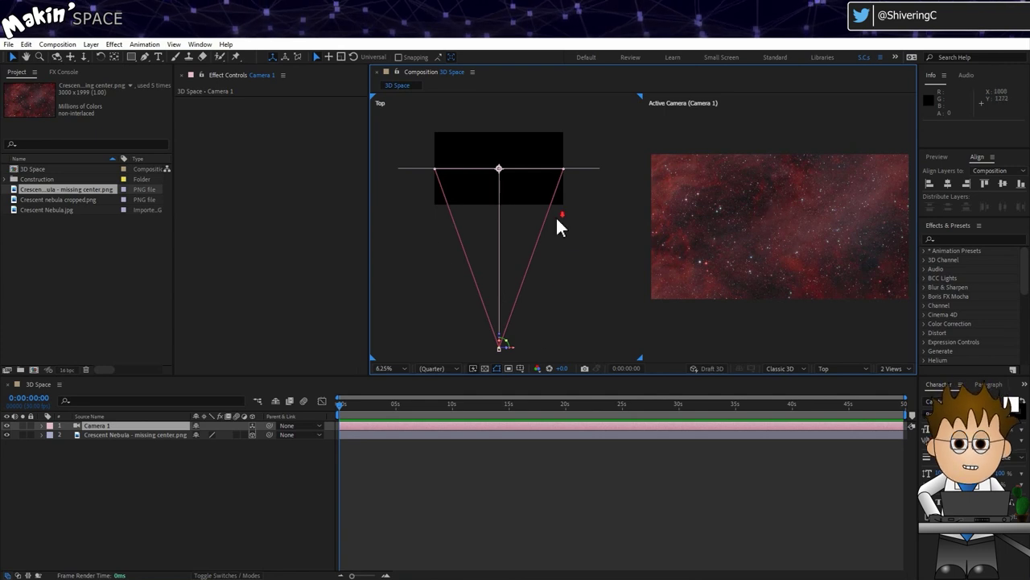
pyautogui.scroll(-4, 556, 218)
pyautogui.scroll(4, 556, 216)
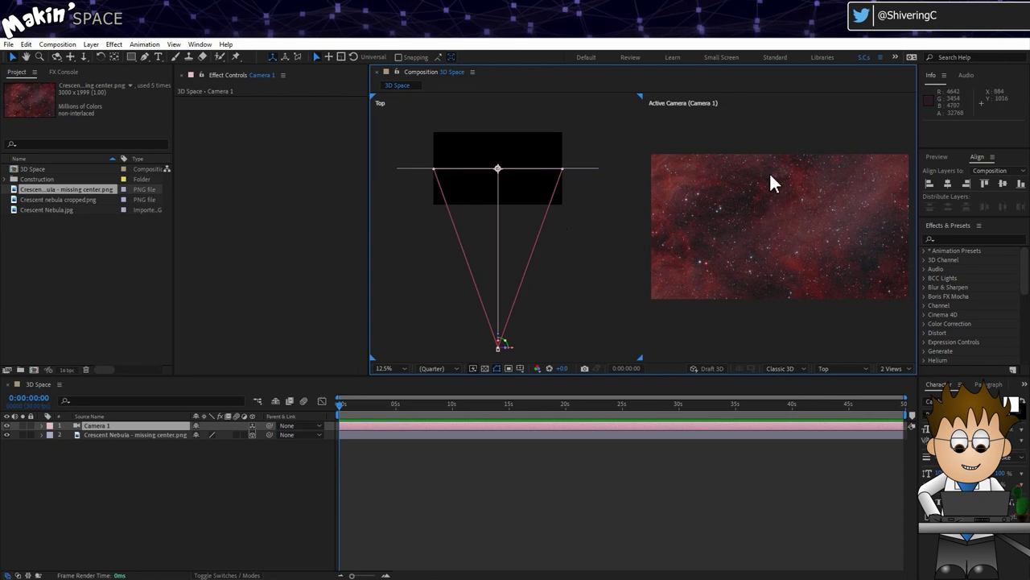
pyautogui.click(743, 261)
pyautogui.press('c')
pyautogui.scroll(-3, 751, 251)
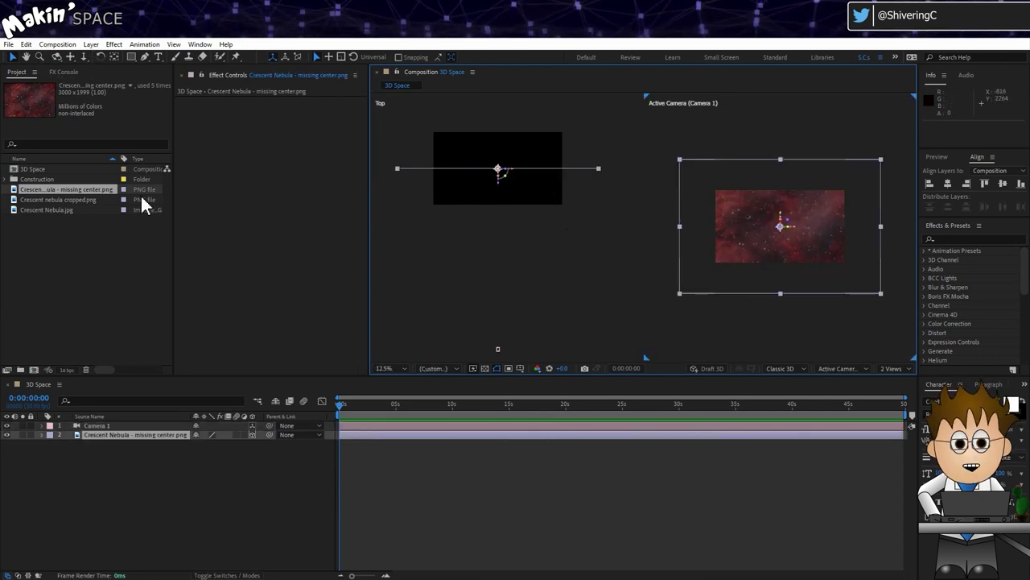
pyautogui.click(83, 56)
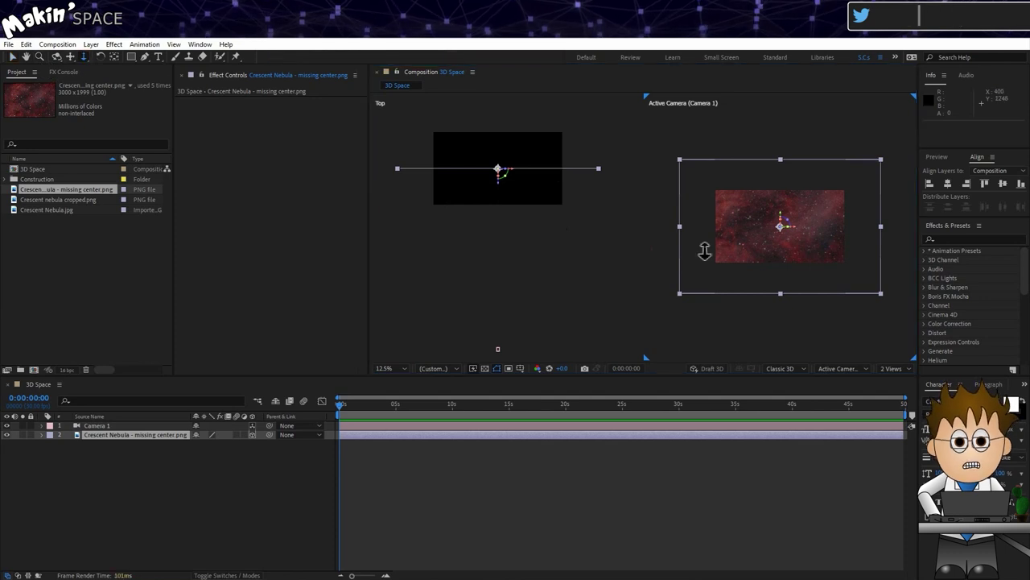
pyautogui.moveTo(794, 269); pyautogui.dragTo(789, 332)
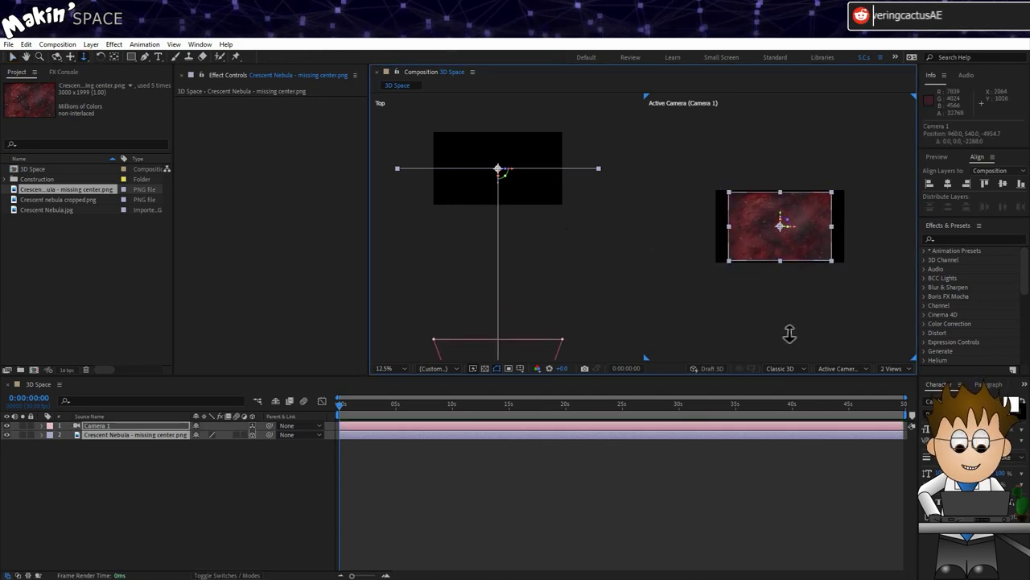
# Step: Expand Camera 1's Transform properties and move the camera to a position of about 996, 652, -3093
pyautogui.click(92, 425)
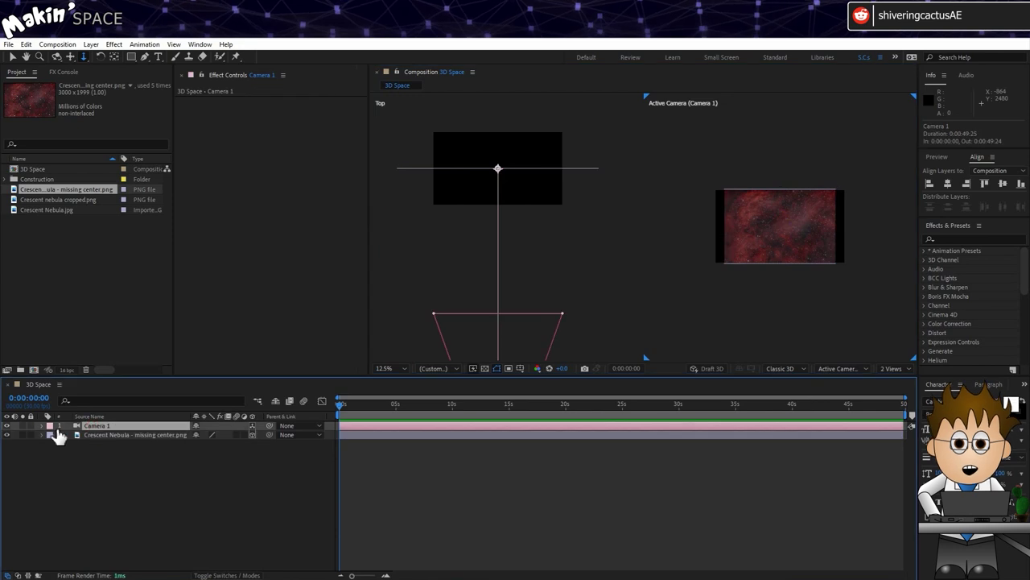
pyautogui.click(42, 426)
pyautogui.click(48, 435)
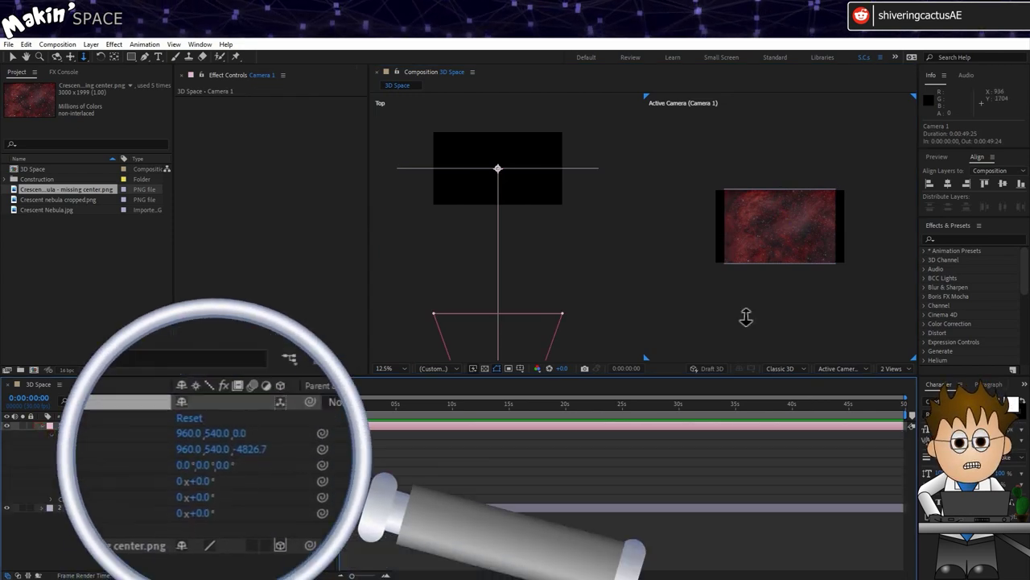
pyautogui.moveTo(797, 248); pyautogui.dragTo(791, 301)
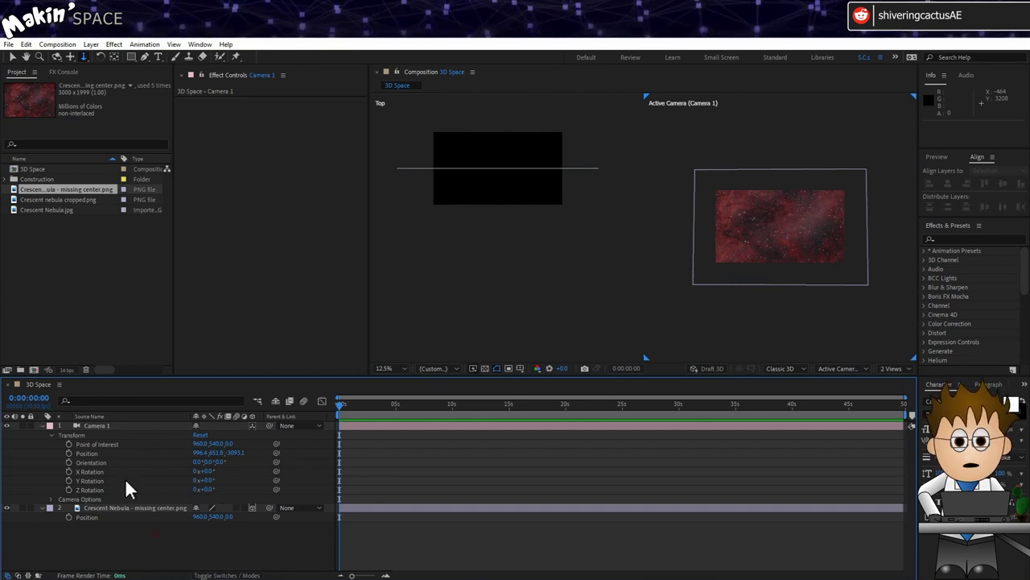
# Step: Add a null object named Camera NULL and make it a 3D layer
pyautogui.click(94, 44)
pyautogui.moveTo(103, 56)
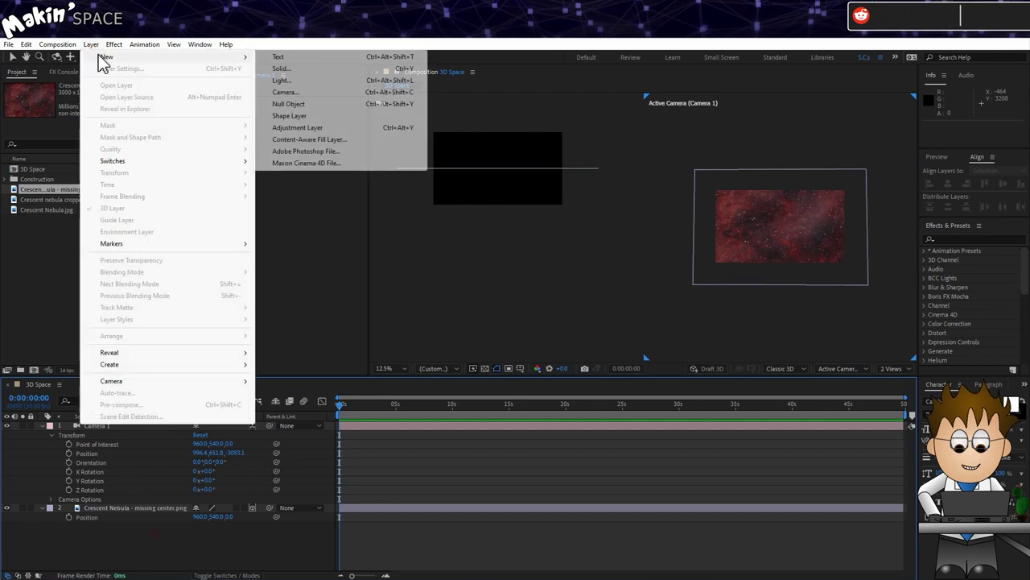
pyautogui.click(320, 105)
pyautogui.press('Return')
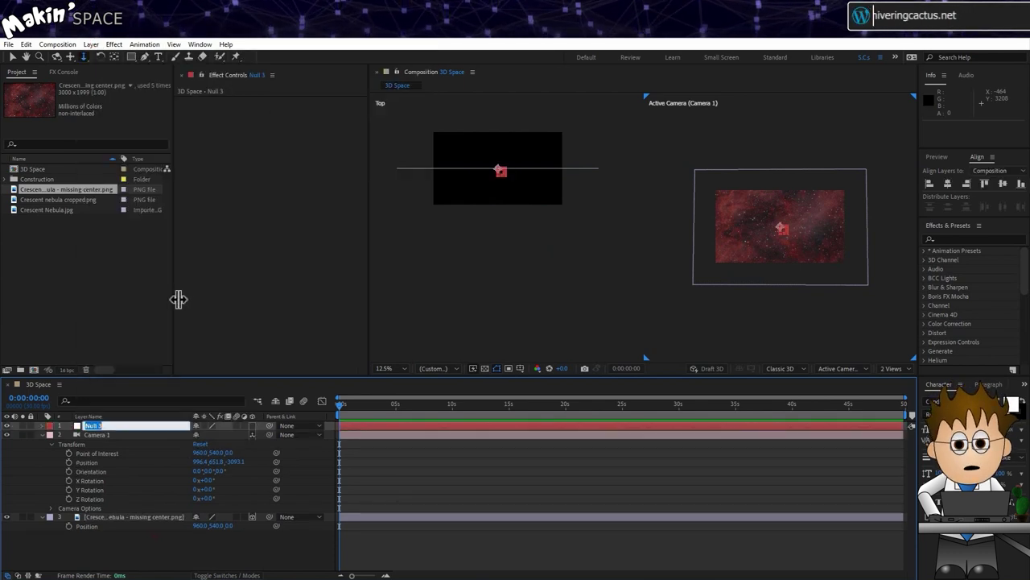
pyautogui.write('Camera NULL')
pyautogui.press('Return')
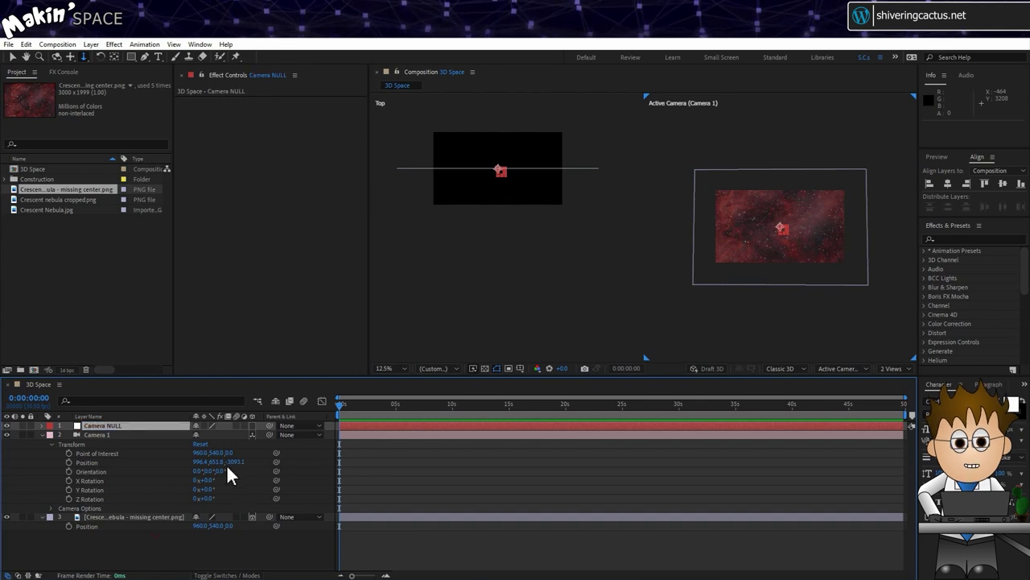
pyautogui.click(251, 425)
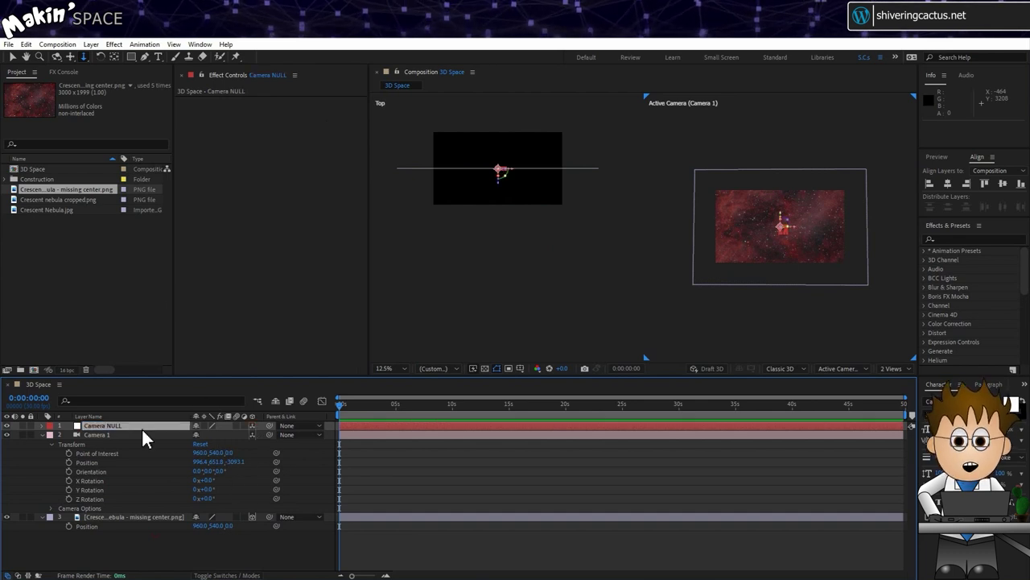
# Step: Reveal Camera NULL's Position and link Camera 1's Point of Interest to it
pyautogui.press('p')
pyautogui.moveTo(276, 462); pyautogui.dragTo(91, 439)
pyautogui.click(94, 426)
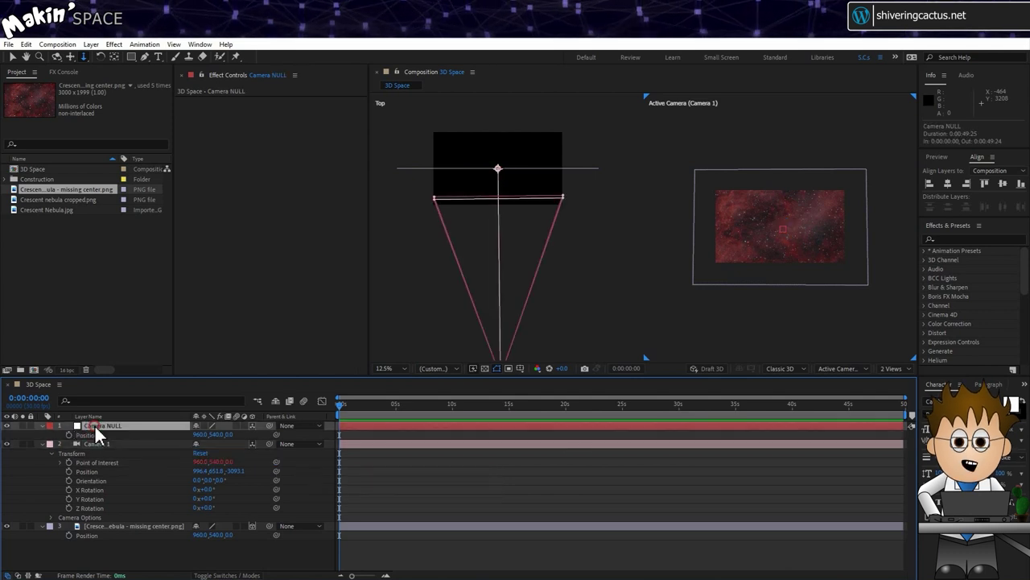
# Step: Try moving Camera NULL along its X axis to re-aim the camera, and undo the move
pyautogui.press('v')
pyautogui.press('.')
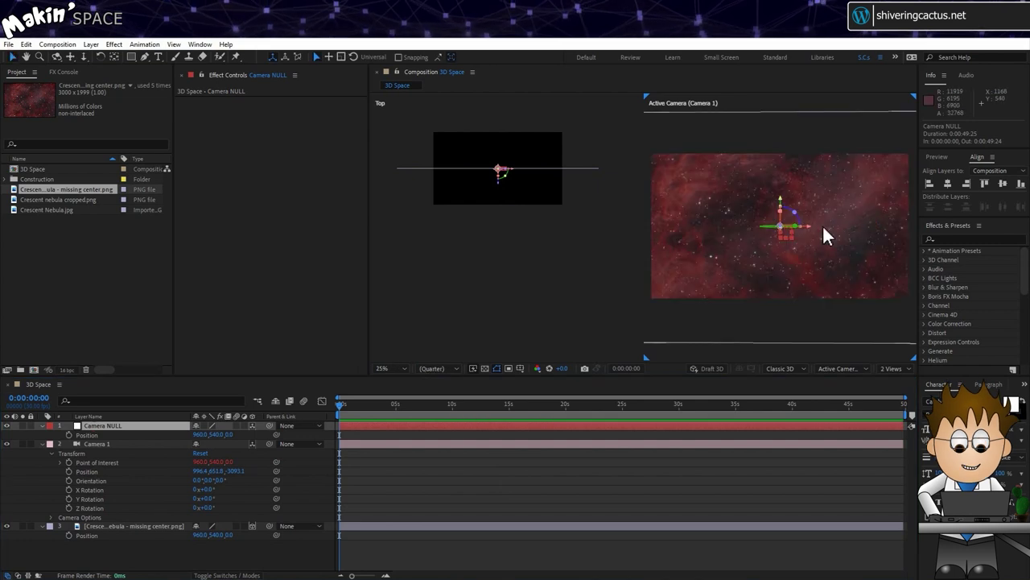
pyautogui.moveTo(807, 226); pyautogui.dragTo(770, 237)
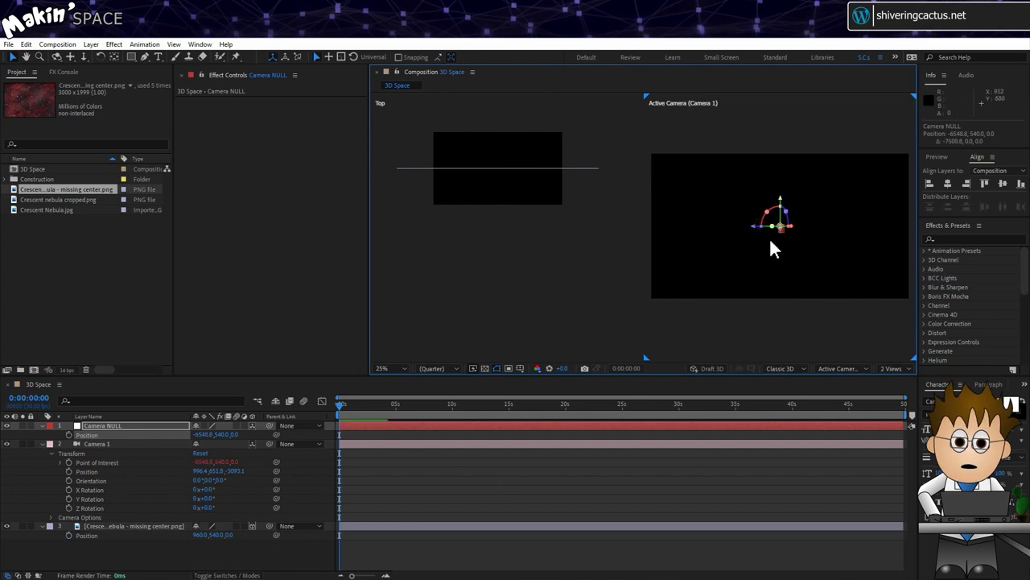
pyautogui.hotkey('ctrl', 'z')
pyautogui.press(',')
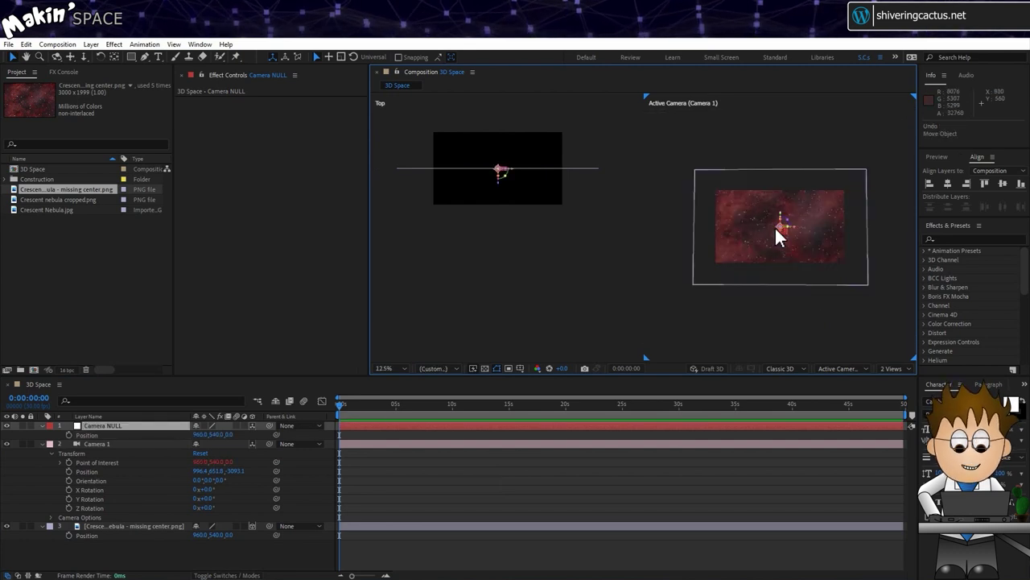
# Step: Switch the composition to a single view and dolly Camera 1 back to a position of about 1028, 748, -5765
pyautogui.click(124, 445)
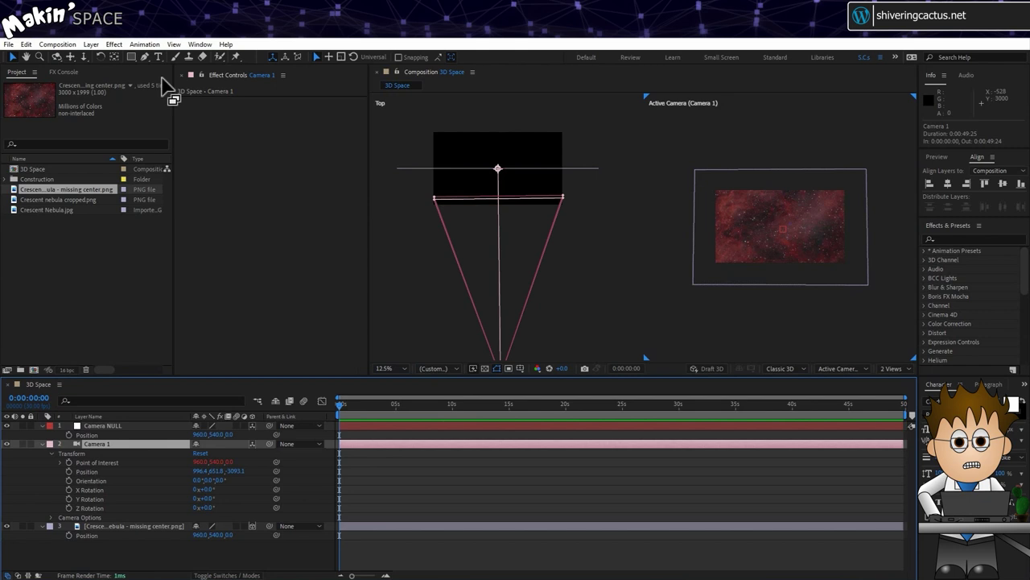
pyautogui.click(891, 368)
pyautogui.click(896, 387)
pyautogui.press('.')
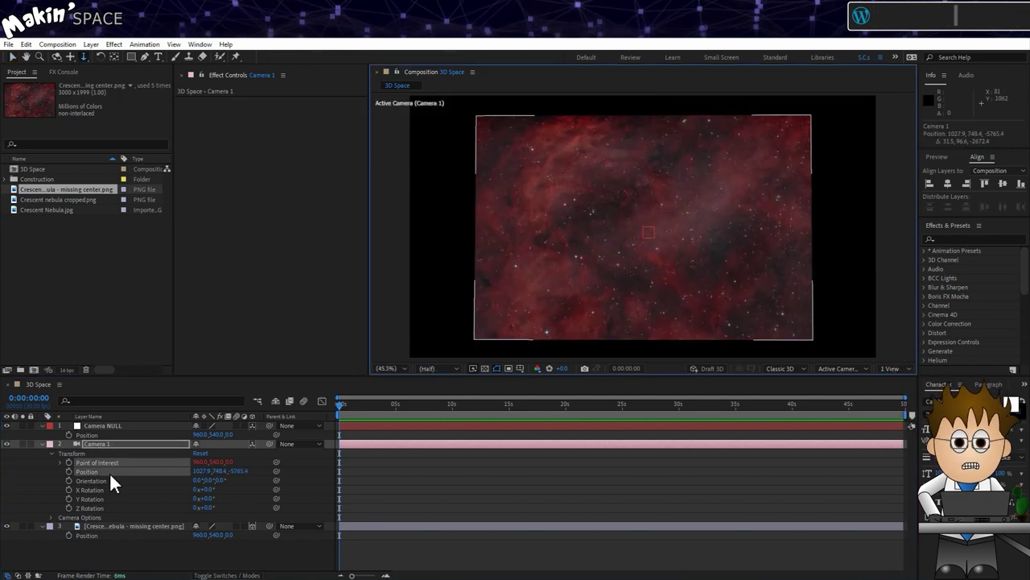
# Step: Open the nebula layer in its own view and draw a closed, irregular Pen mask around most of the image, inside its edges
pyautogui.doubleClick(125, 526)
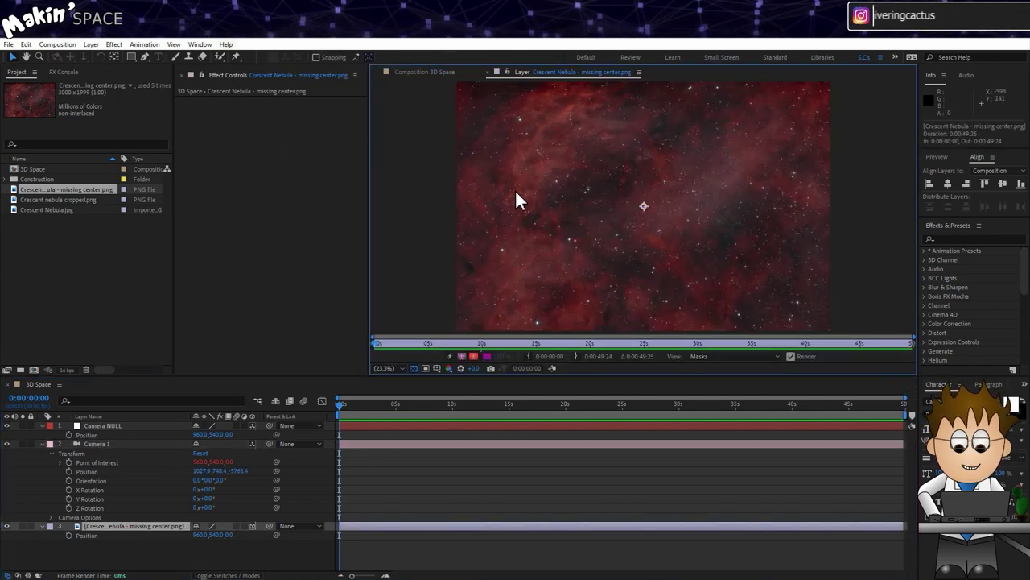
pyautogui.click(144, 57)
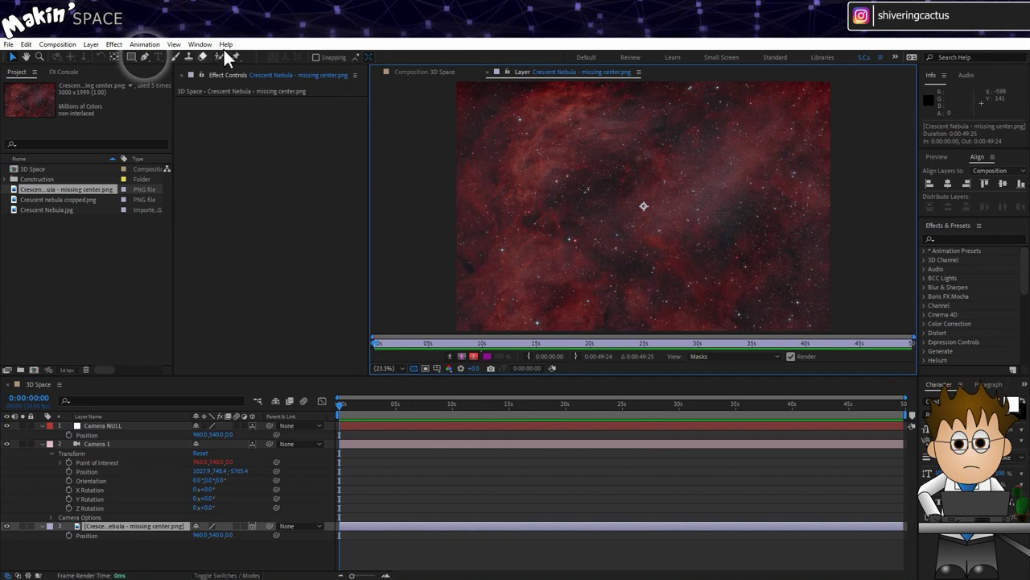
pyautogui.click(514, 95)
pyautogui.click(504, 122)
pyautogui.click(486, 136)
pyautogui.click(469, 191)
pyautogui.click(490, 269)
pyautogui.click(485, 304)
pyautogui.click(544, 322)
pyautogui.click(600, 282)
pyautogui.click(630, 277)
pyautogui.click(676, 293)
pyautogui.click(741, 308)
pyautogui.click(774, 129)
pyautogui.click(748, 113)
pyautogui.click(676, 106)
pyautogui.click(611, 90)
pyautogui.click(517, 91)
# Step: Change the outline color of Mask 1 on the nebula layer to bright green
pyautogui.click(51, 534)
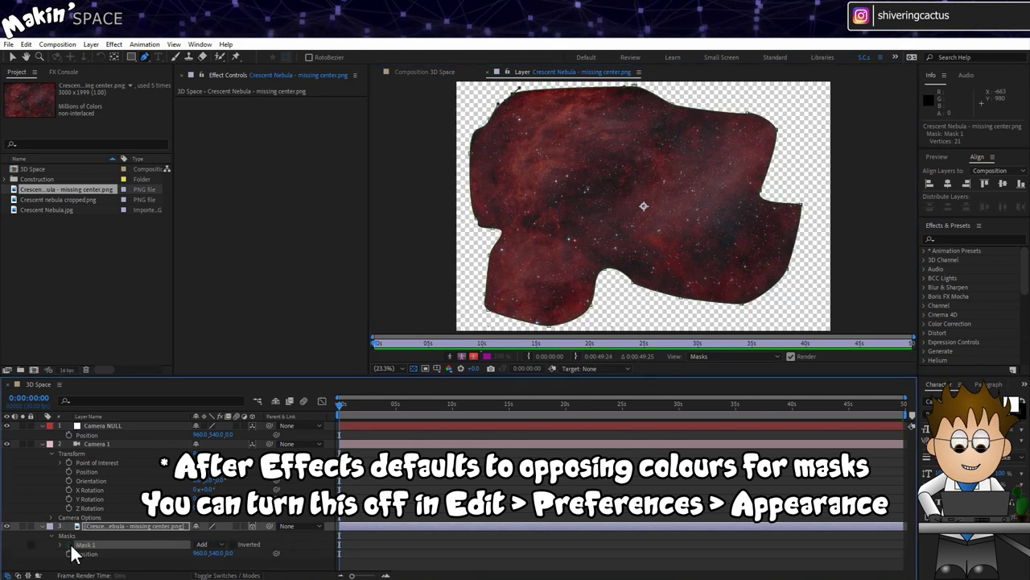
pyautogui.click(69, 544)
pyautogui.click(286, 262)
pyautogui.click(286, 352)
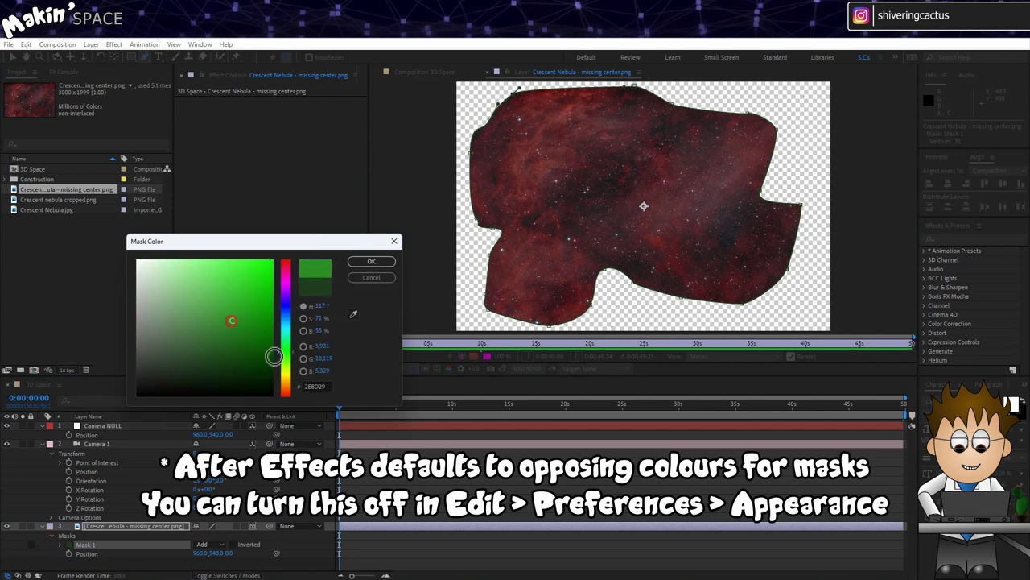
pyautogui.click(371, 261)
pyautogui.click(413, 368)
pyautogui.click(413, 368)
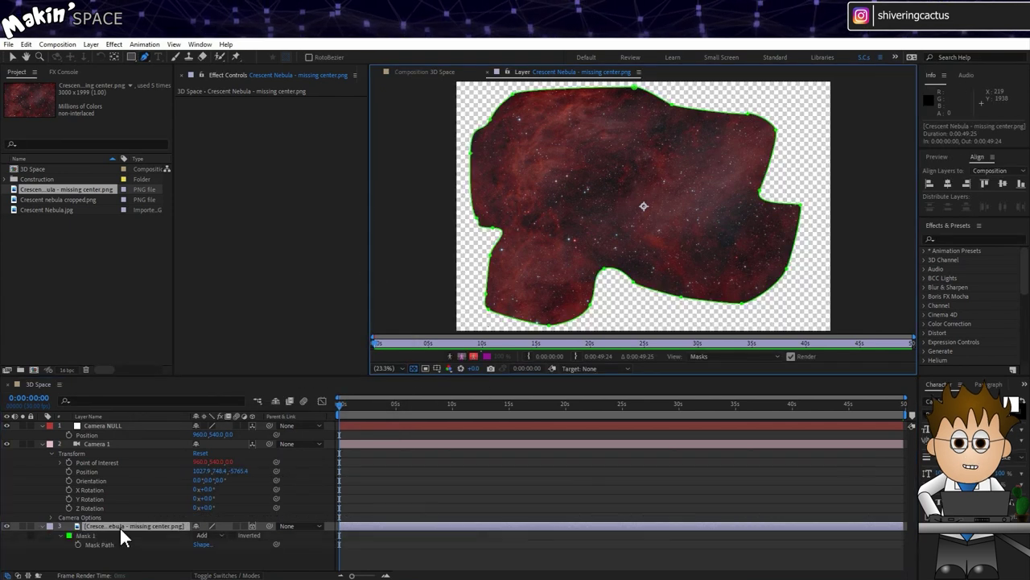
# Step: Set Mask 1's feather to 200 pixels and its expansion to -100 pixels
pyautogui.click(120, 524)
pyautogui.press('m')
pyautogui.press('m')
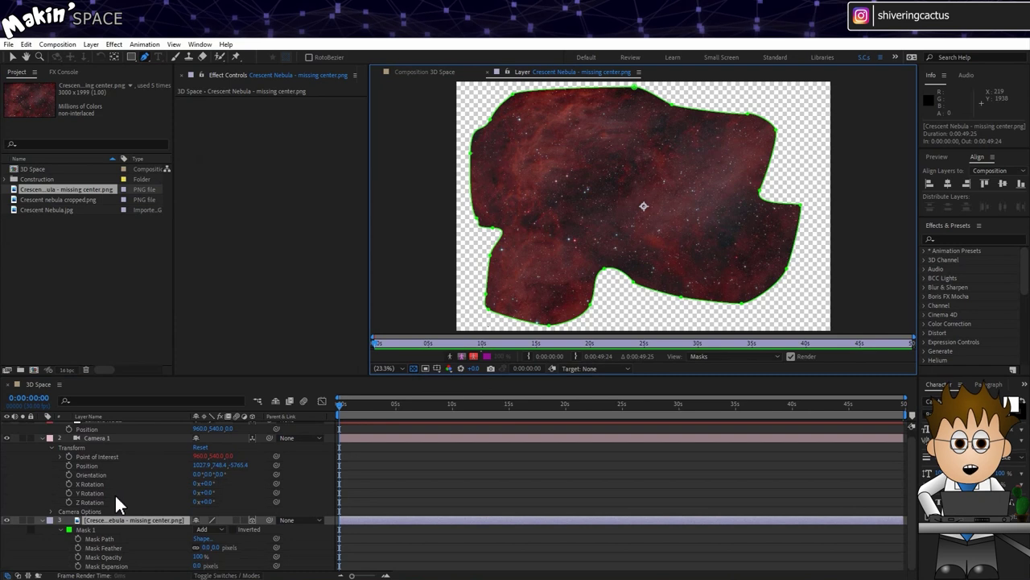
pyautogui.click(208, 547)
pyautogui.write('2')
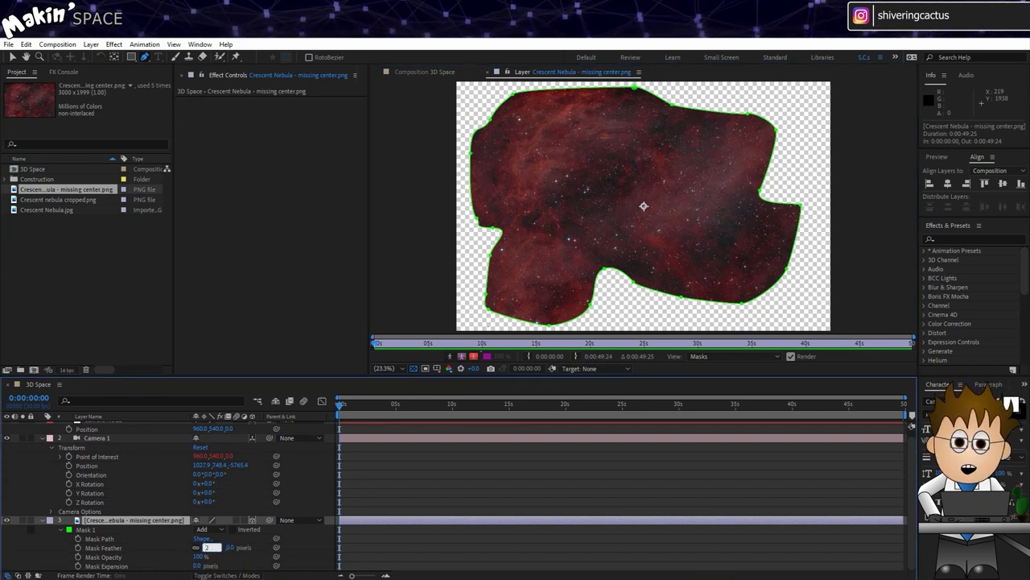
pyautogui.write('00')
pyautogui.press('Return')
pyautogui.click(196, 566)
pyautogui.write('-100')
pyautogui.press('Return')
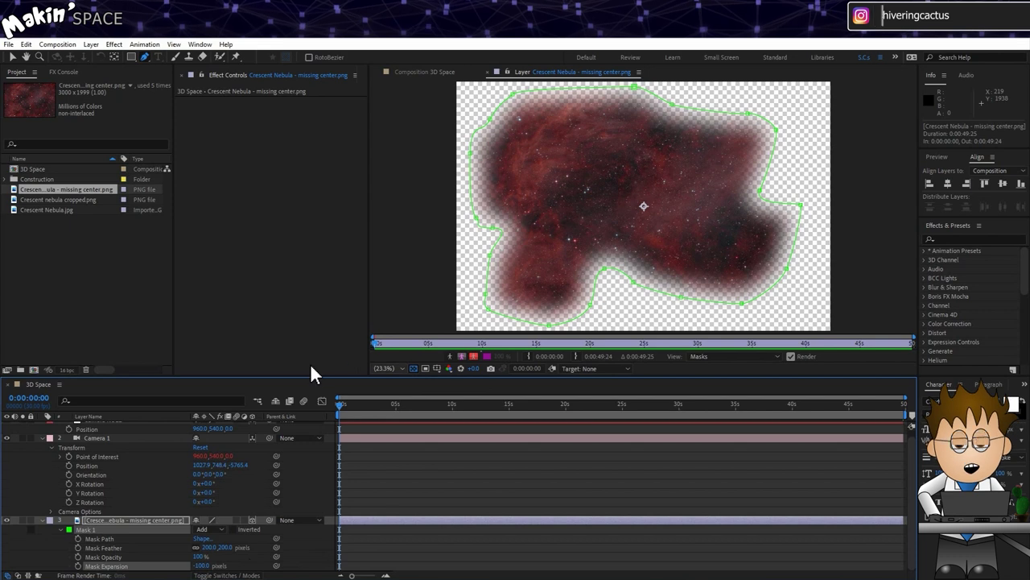
# Step: Turn off the transparency grid and close the layer view to return to the 3D Space composition
pyautogui.click(414, 368)
pyautogui.click(57, 512)
pyautogui.press('v')
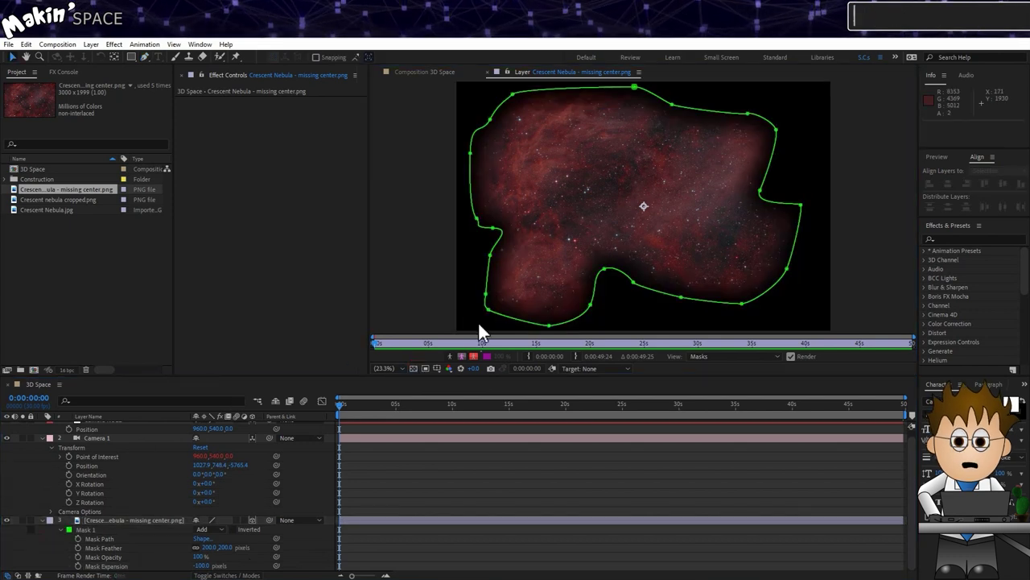
pyautogui.click(487, 72)
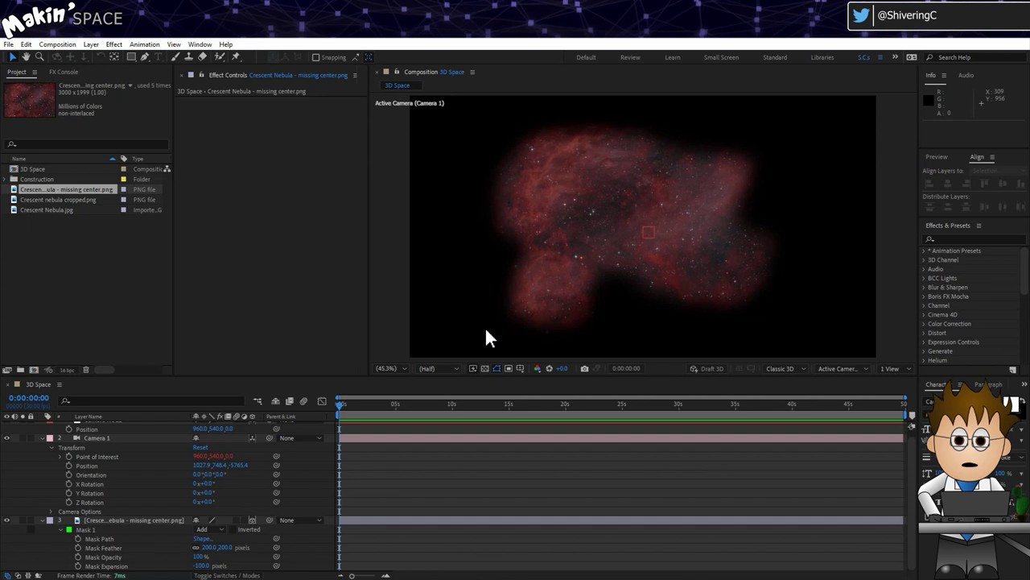
# Step: Duplicate the masked nebula layer, select the lower copy, and collapse Camera 1's properties
pyautogui.click(121, 519)
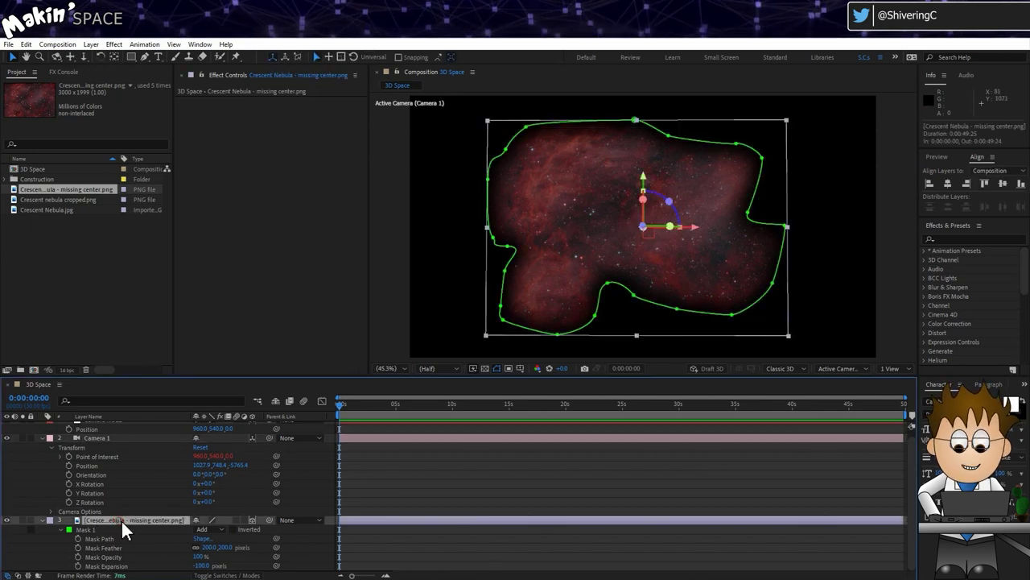
pyautogui.click(43, 519)
pyautogui.click(26, 44)
pyautogui.click(78, 185)
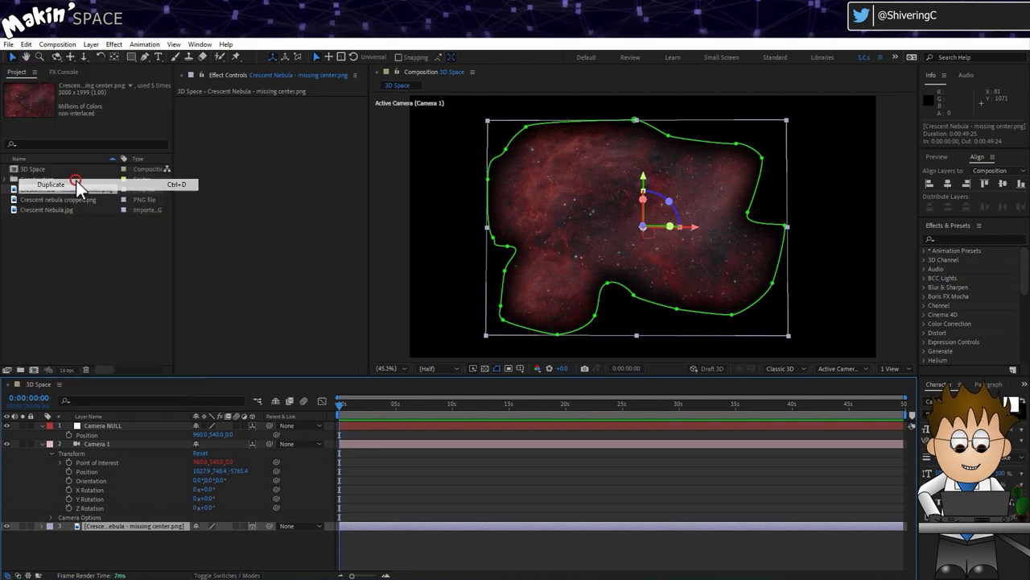
pyautogui.click(133, 536)
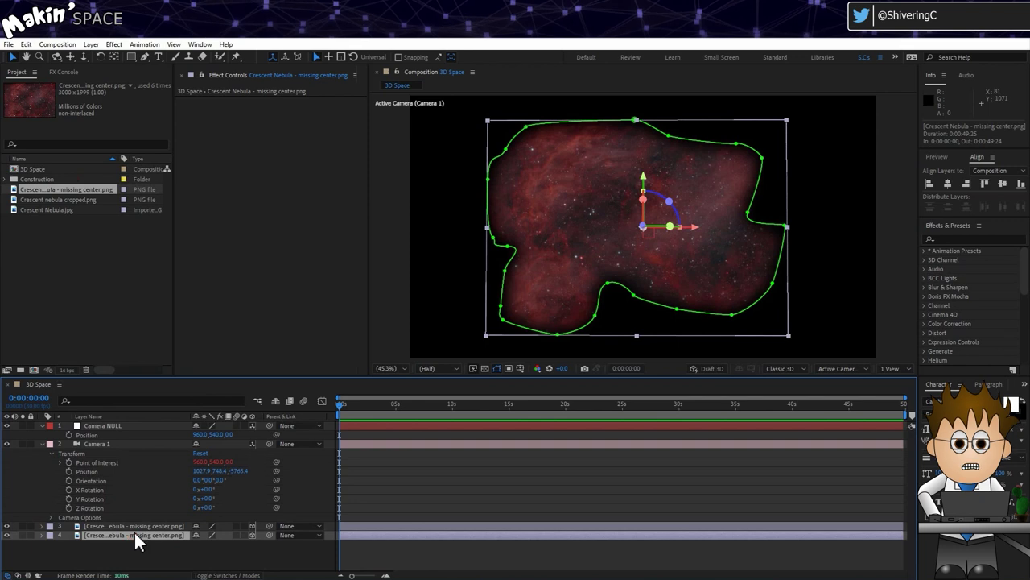
pyautogui.click(42, 443)
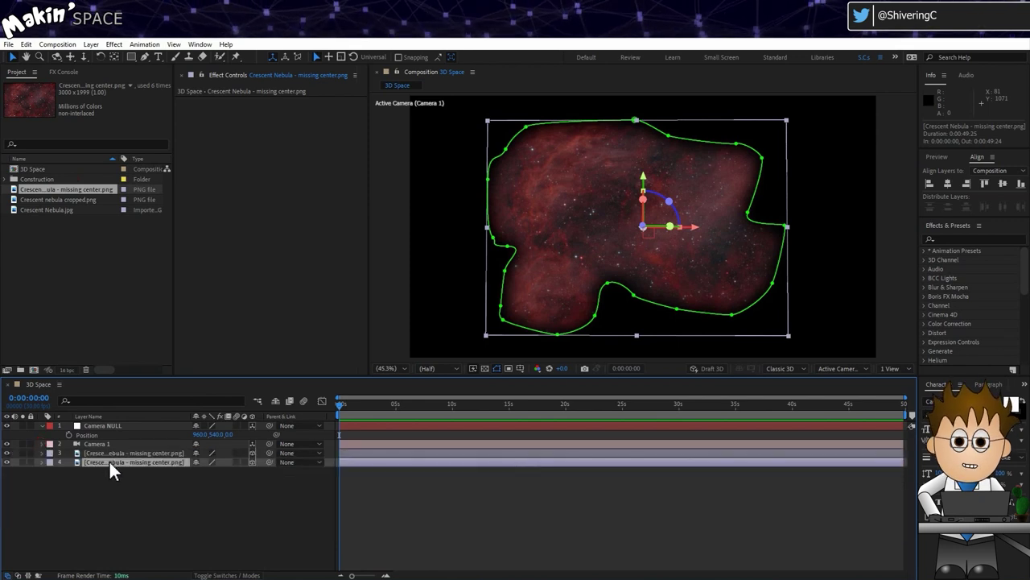
# Step: Set the lower nebula copy's Scale to 170%
pyautogui.click(41, 462)
pyautogui.click(50, 481)
pyautogui.click(208, 508)
pyautogui.write('170')
pyautogui.press('Return')
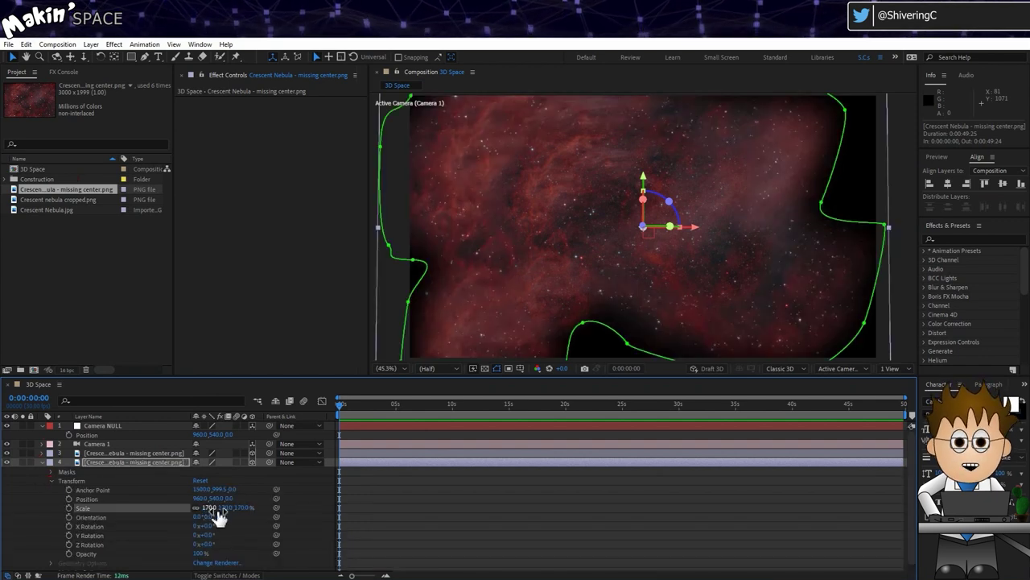
# Step: Set the lower nebula copy's Z Rotation to 180°
pyautogui.click(206, 545)
pyautogui.write('18')
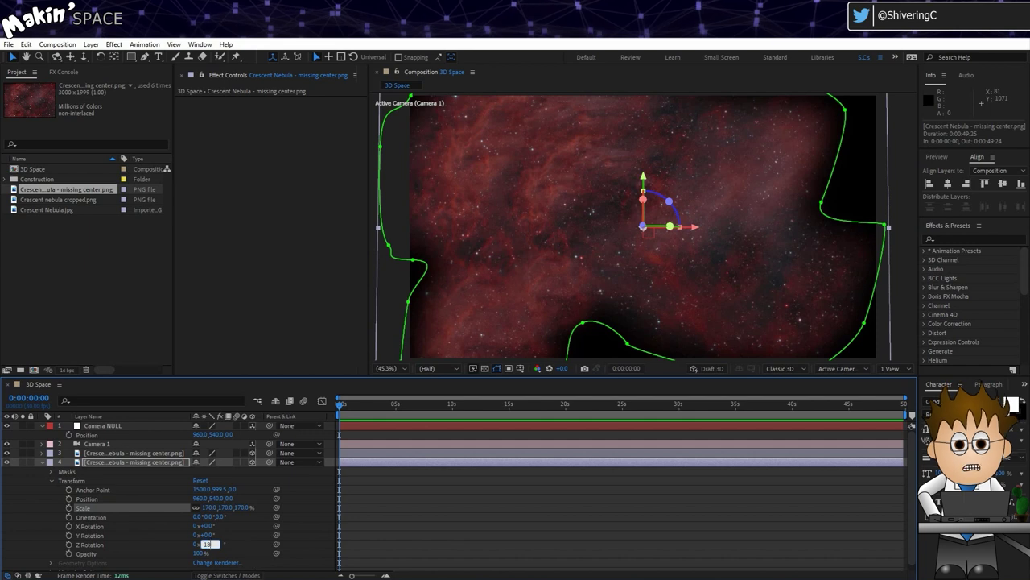
pyautogui.write('0')
pyautogui.press('Return')
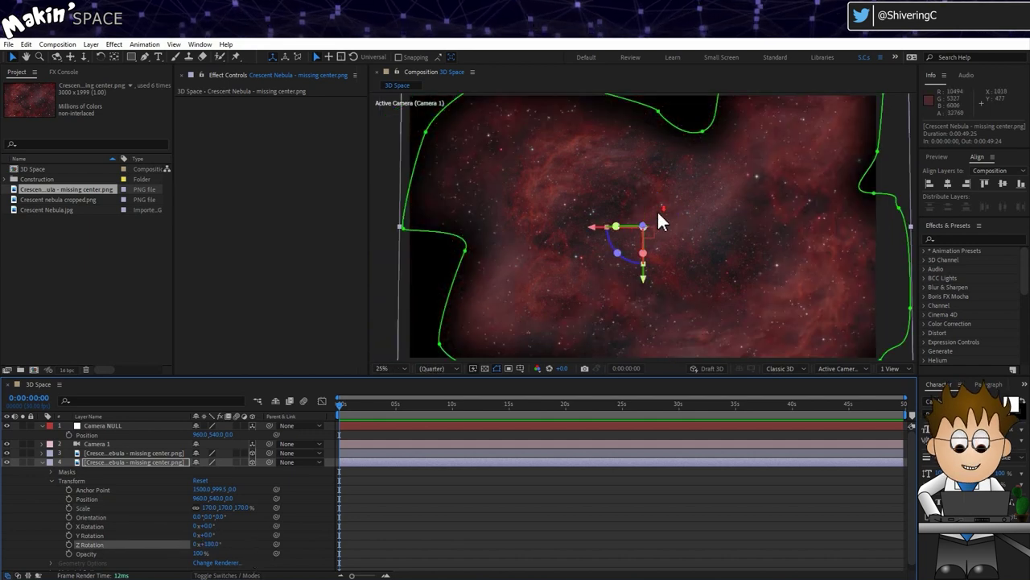
pyautogui.scroll(-3, 661, 221)
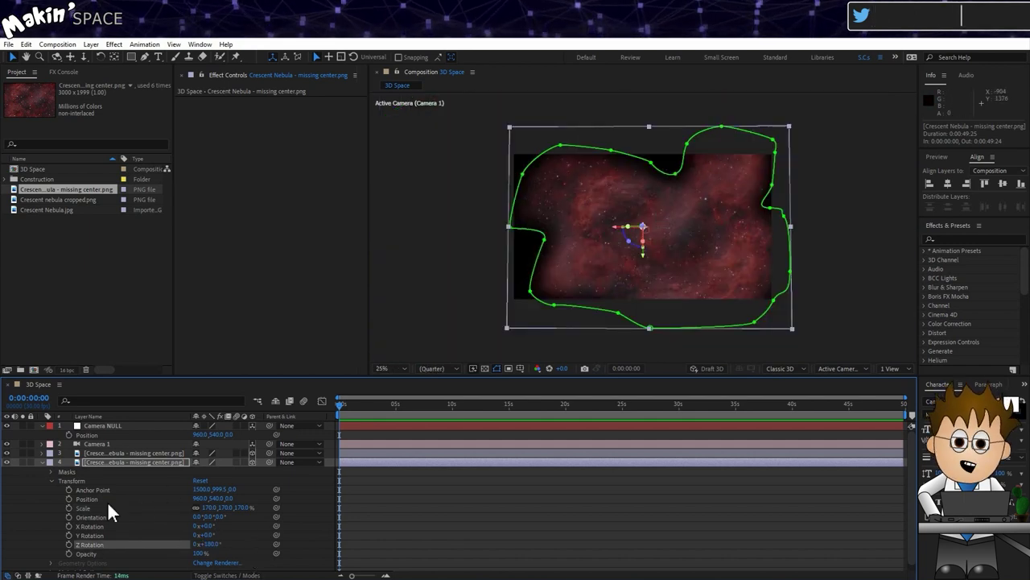
# Step: Apply the Extract keying effect to the lower nebula layer
pyautogui.click(50, 483)
pyautogui.click(101, 462)
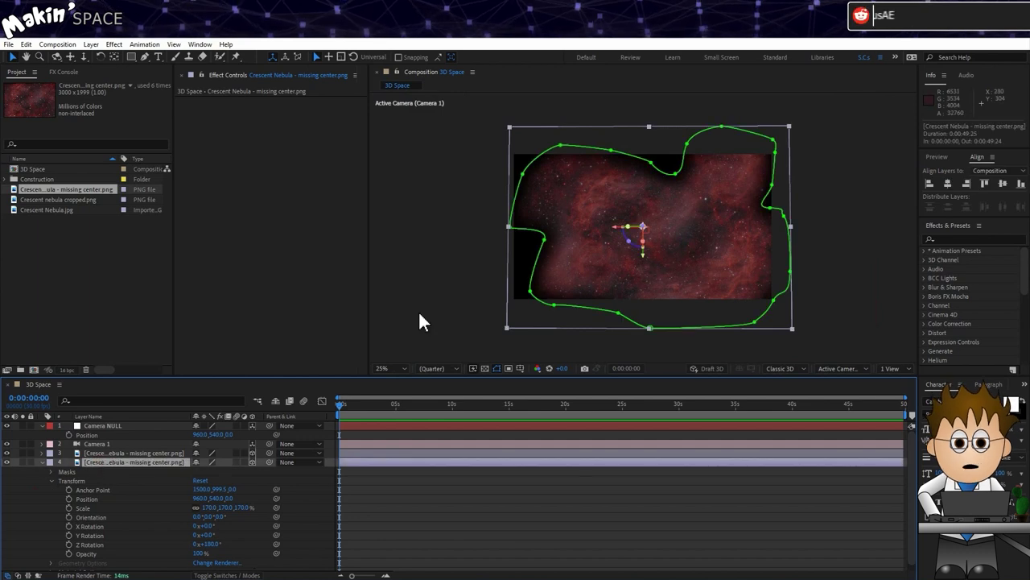
pyautogui.press('.')
pyautogui.press('.')
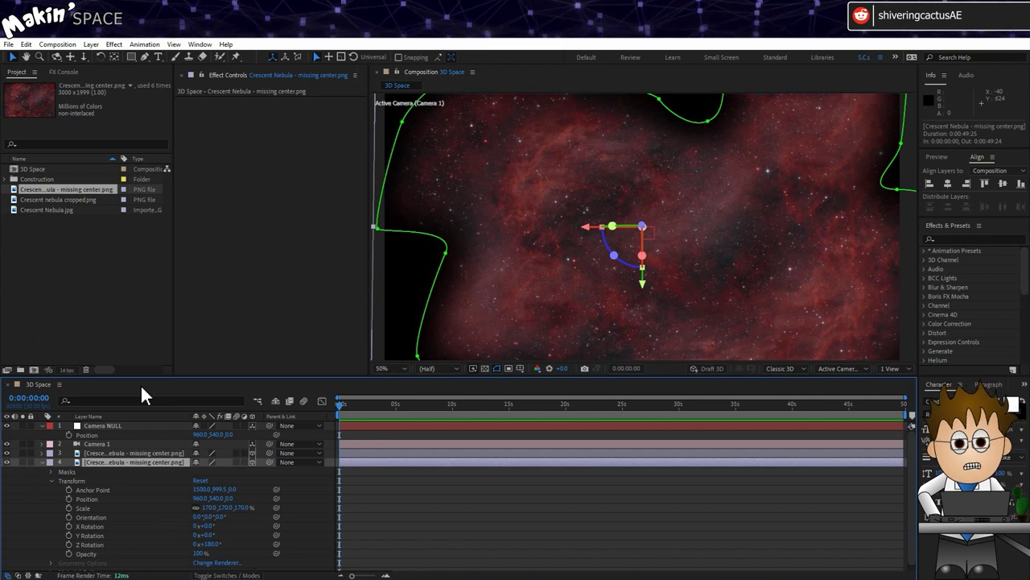
pyautogui.click(114, 45)
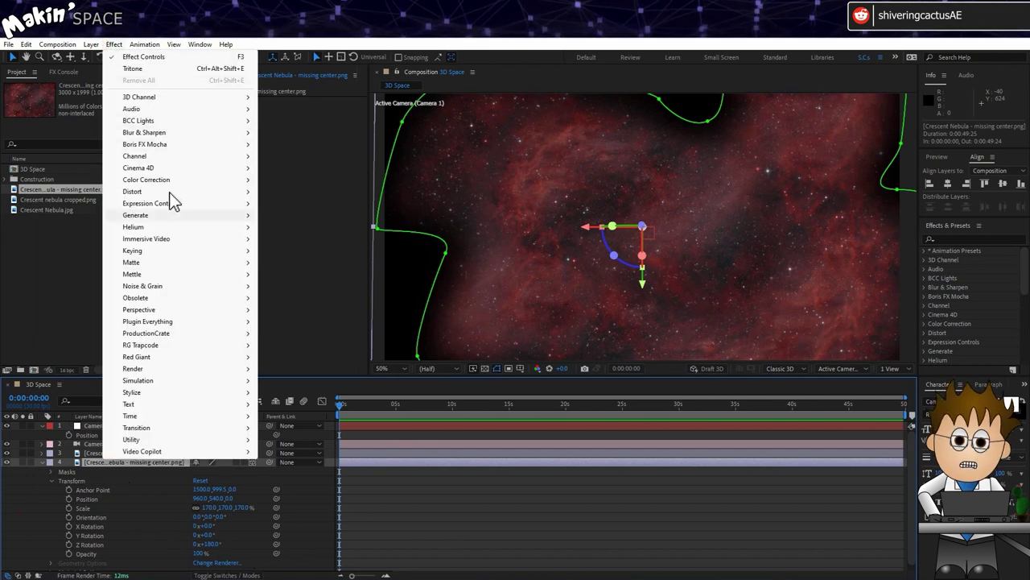
pyautogui.moveTo(176, 250)
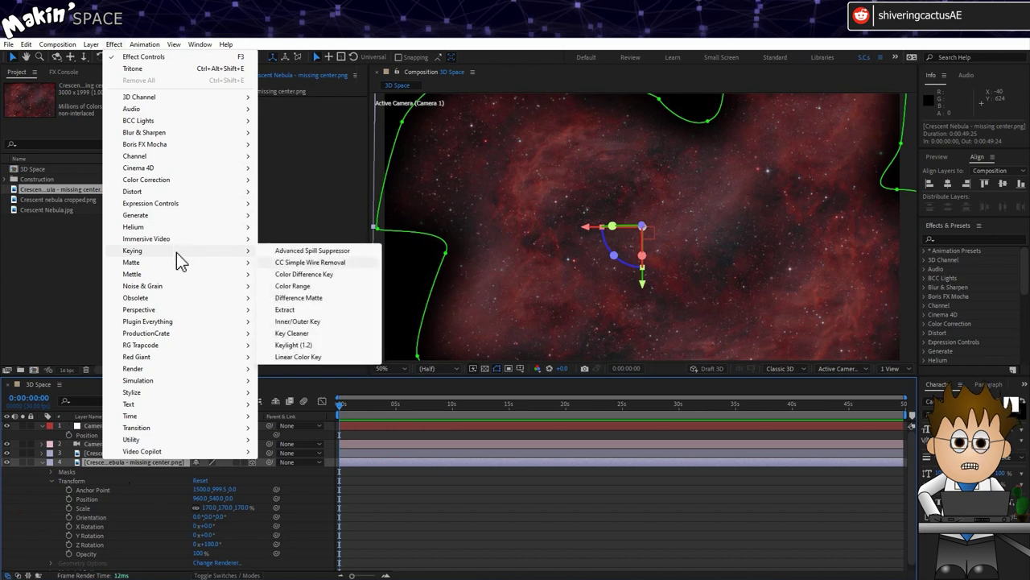
pyautogui.click(340, 311)
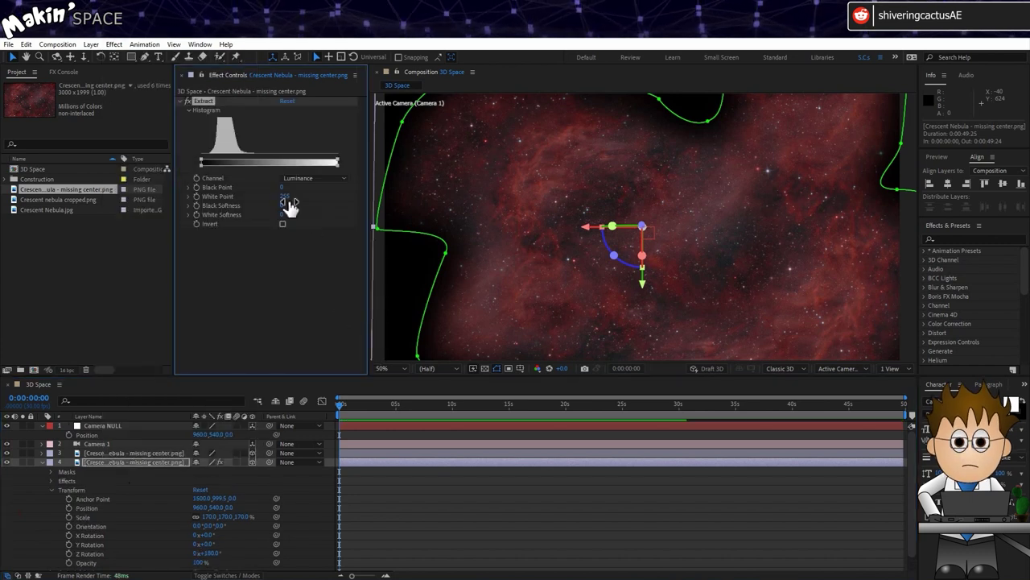
# Step: Set the Extract effect's White Point to 60 and White Softness to 2
pyautogui.click(287, 197)
pyautogui.write('60')
pyautogui.press('Return')
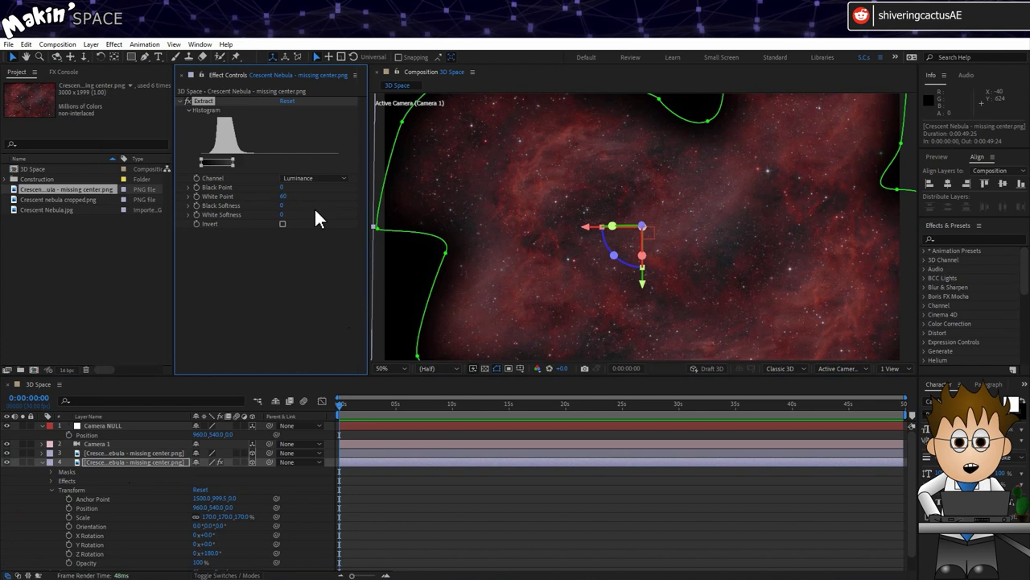
pyautogui.click(280, 214)
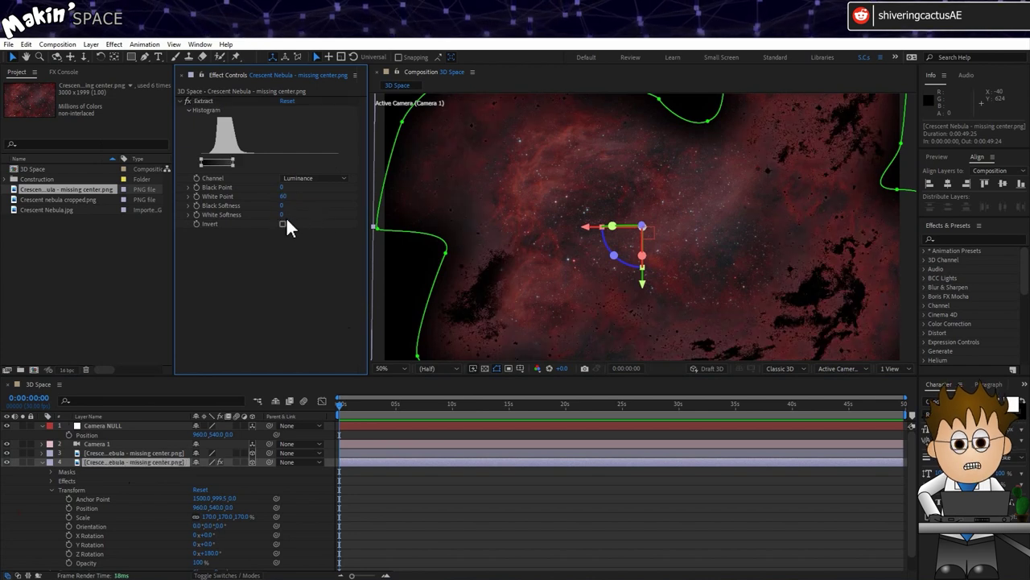
pyautogui.write('2')
pyautogui.press('Return')
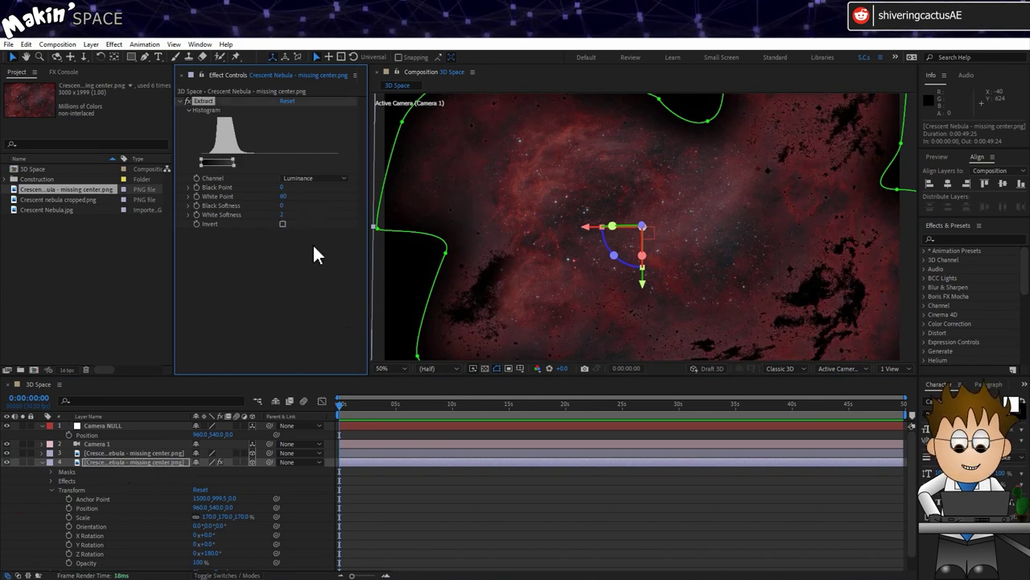
# Step: Apply CC Radial Blur to the lower nebula layer and set its type to Fading Zoom
pyautogui.click(114, 45)
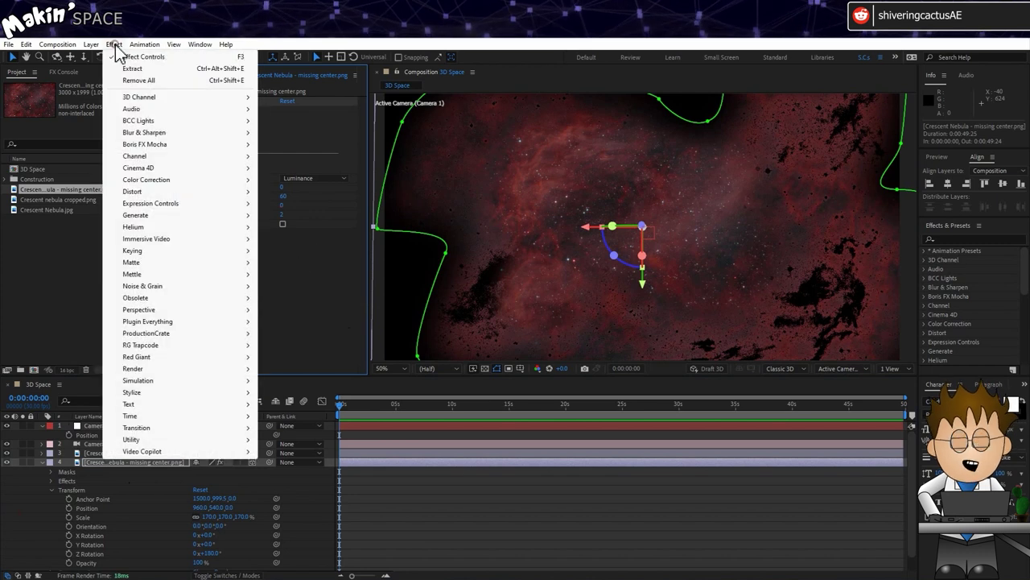
pyautogui.moveTo(157, 132)
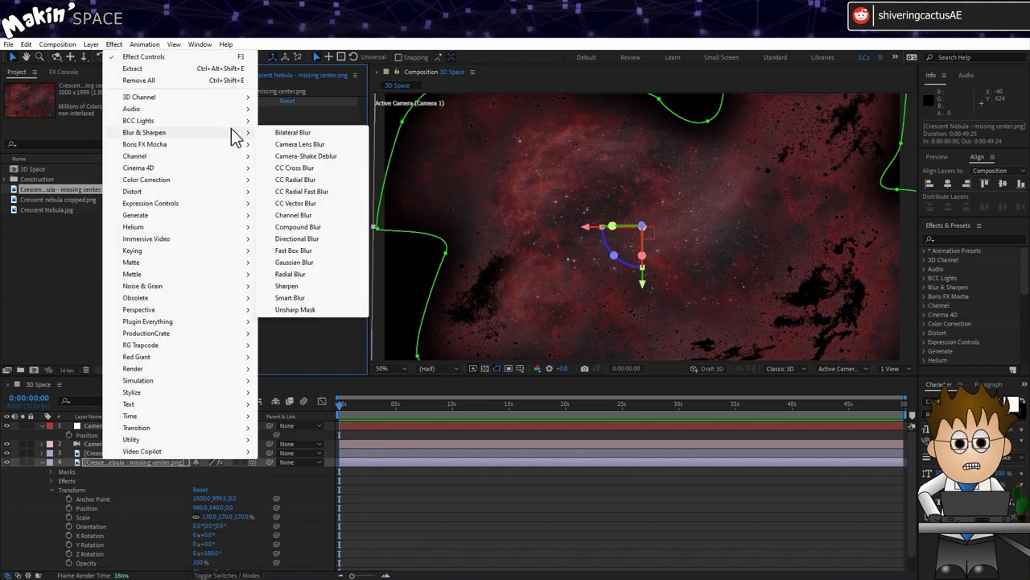
pyautogui.click(324, 177)
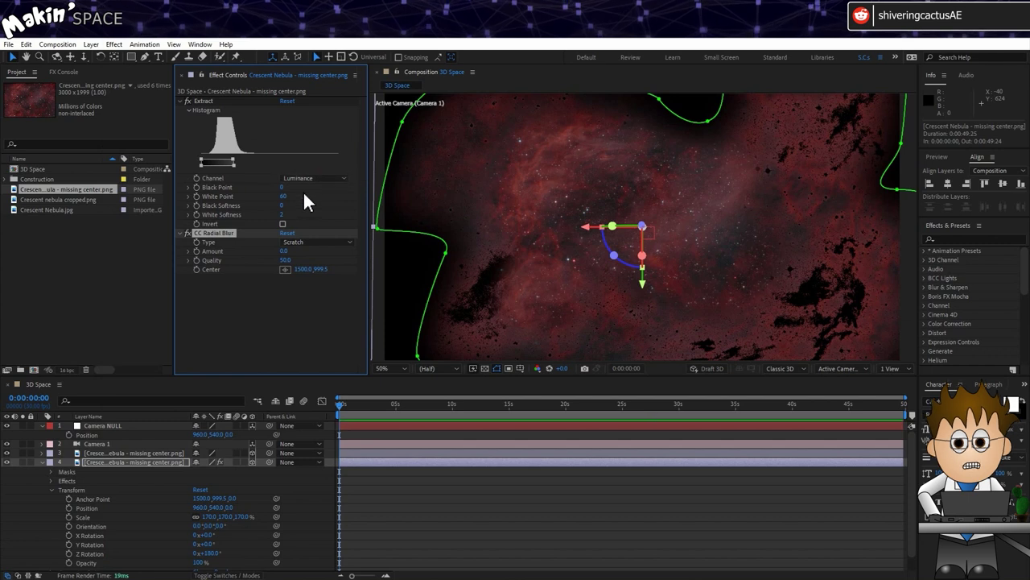
pyautogui.click(283, 242)
pyautogui.click(340, 261)
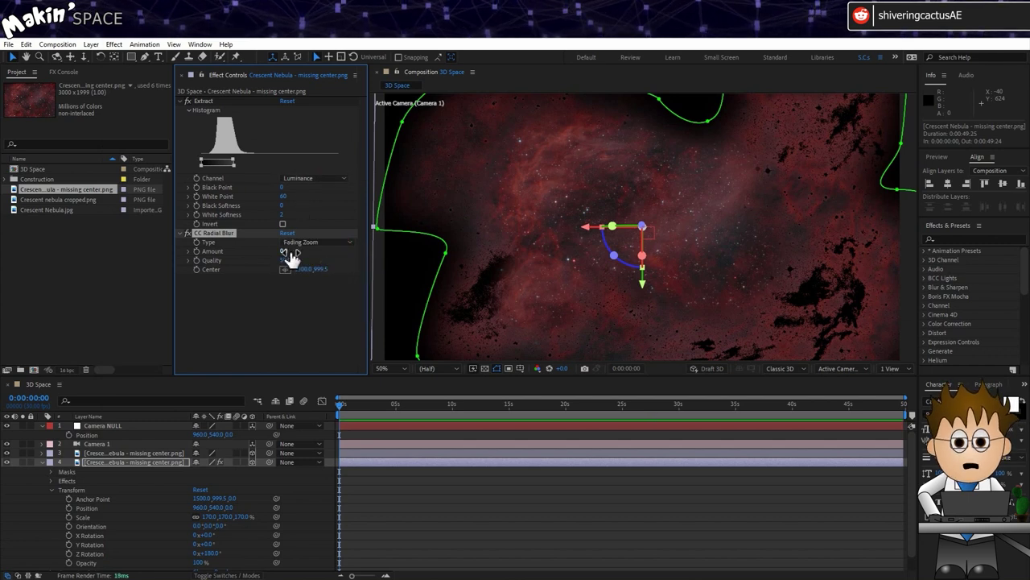
# Step: Set the CC Radial Blur Amount to 24 and add CC Vector Blur to the lower nebula layer with an Amount of 100
pyautogui.write('24')
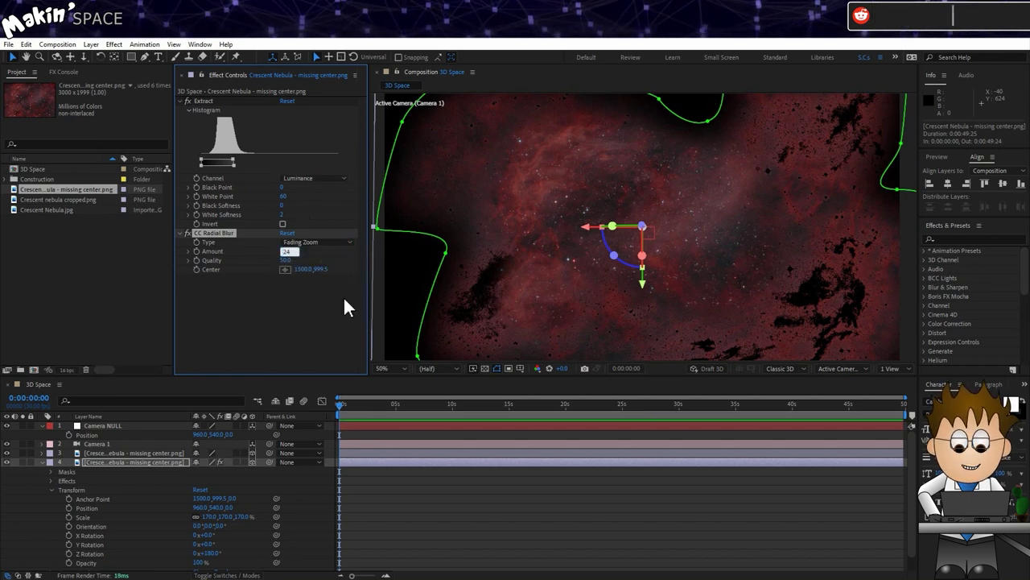
pyautogui.press('Return')
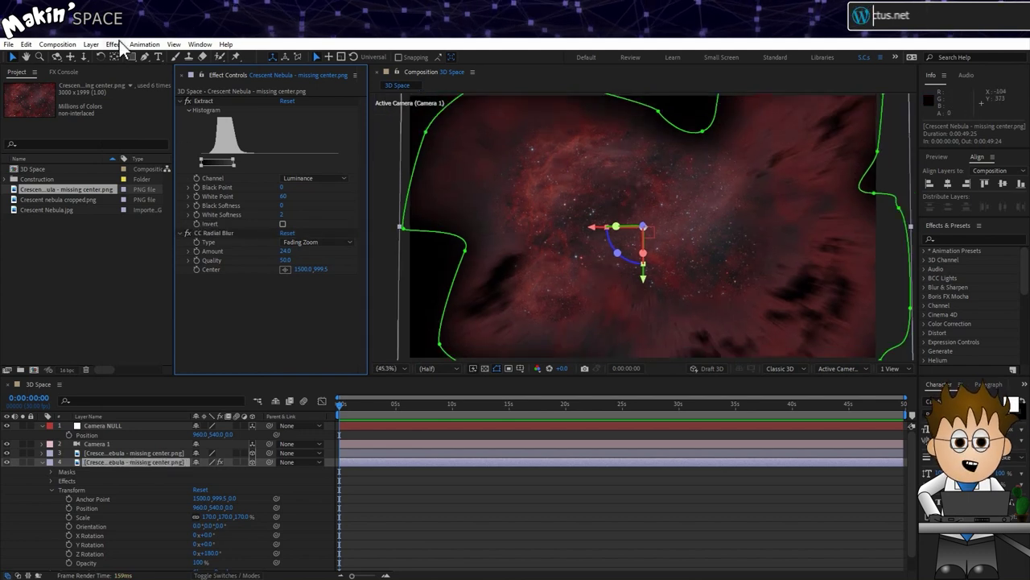
pyautogui.click(116, 45)
pyautogui.moveTo(223, 133)
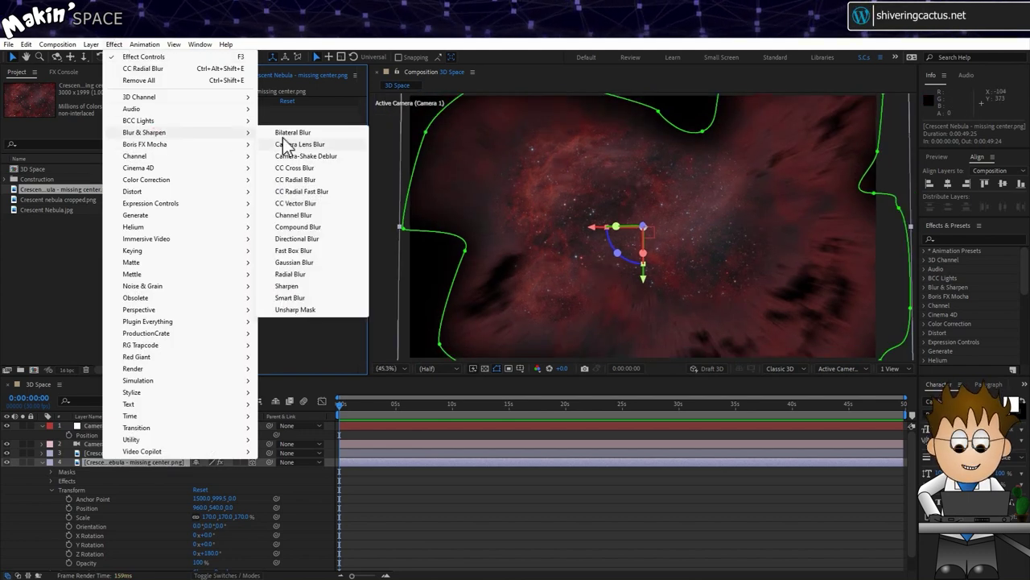
pyautogui.click(298, 203)
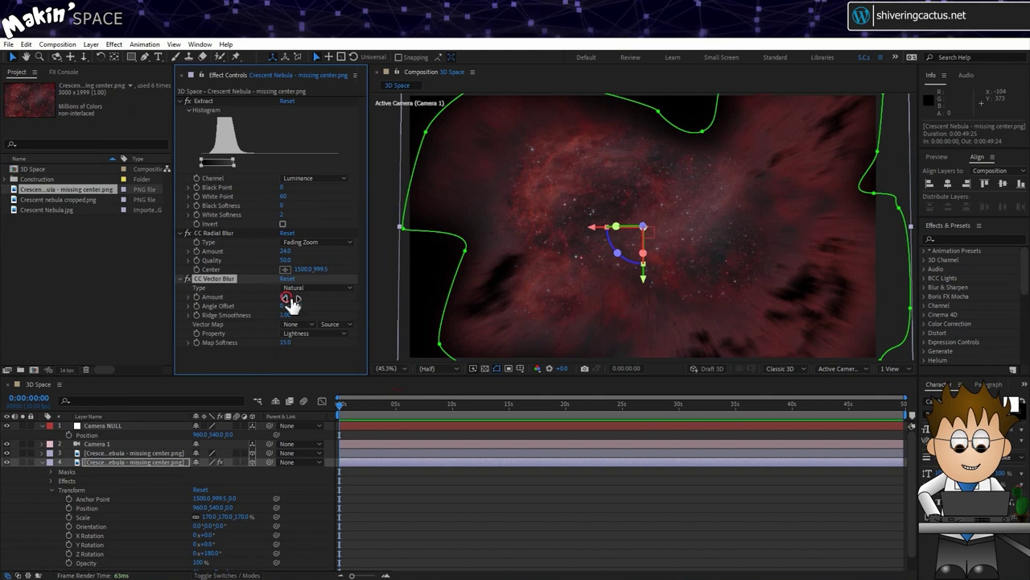
pyautogui.write('100')
pyautogui.press('Return')
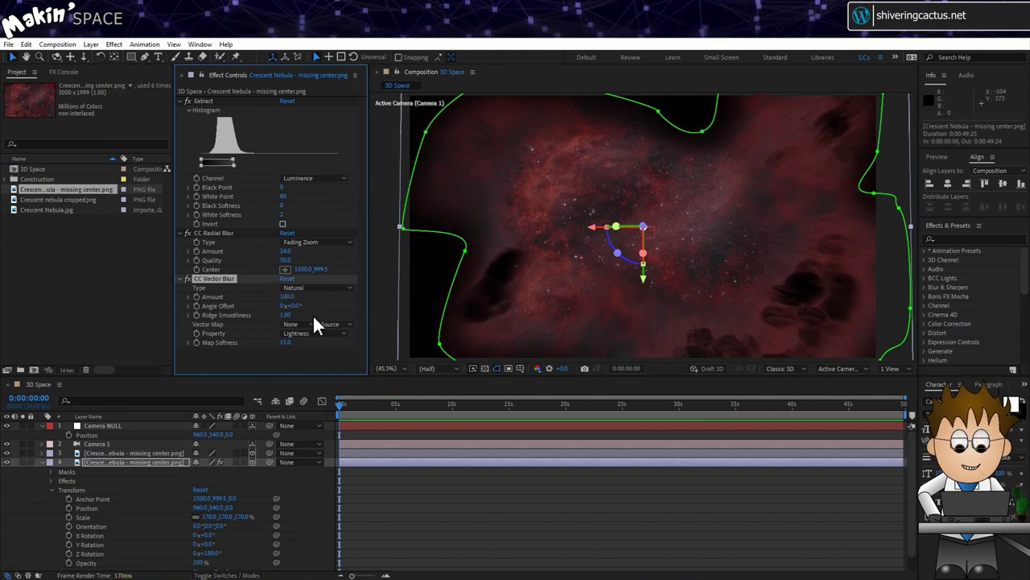
# Step: Apply Turbulent Noise to the lower nebula layer and set the effect's blending mode to Overlay
pyautogui.click(114, 44)
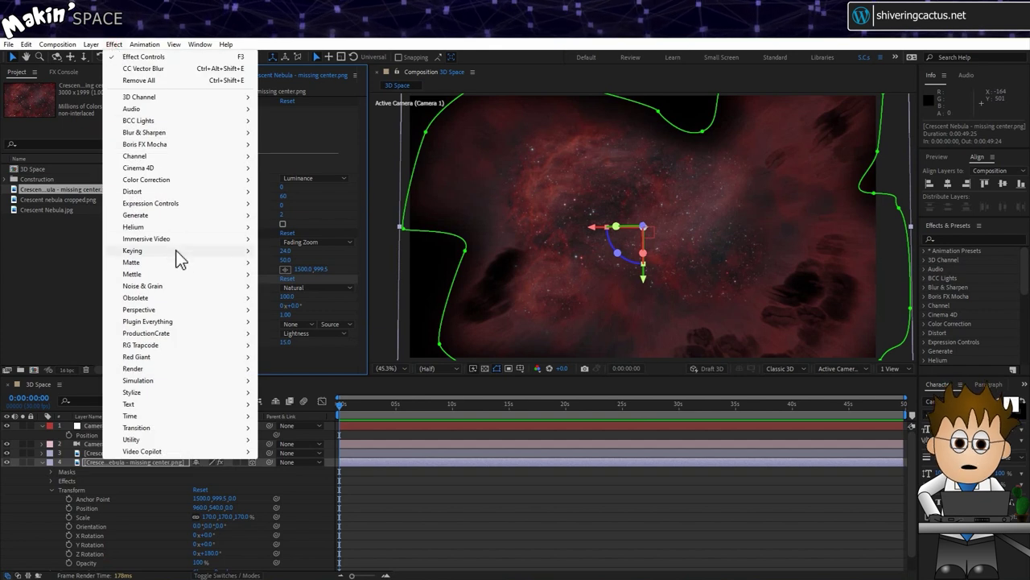
pyautogui.moveTo(185, 286)
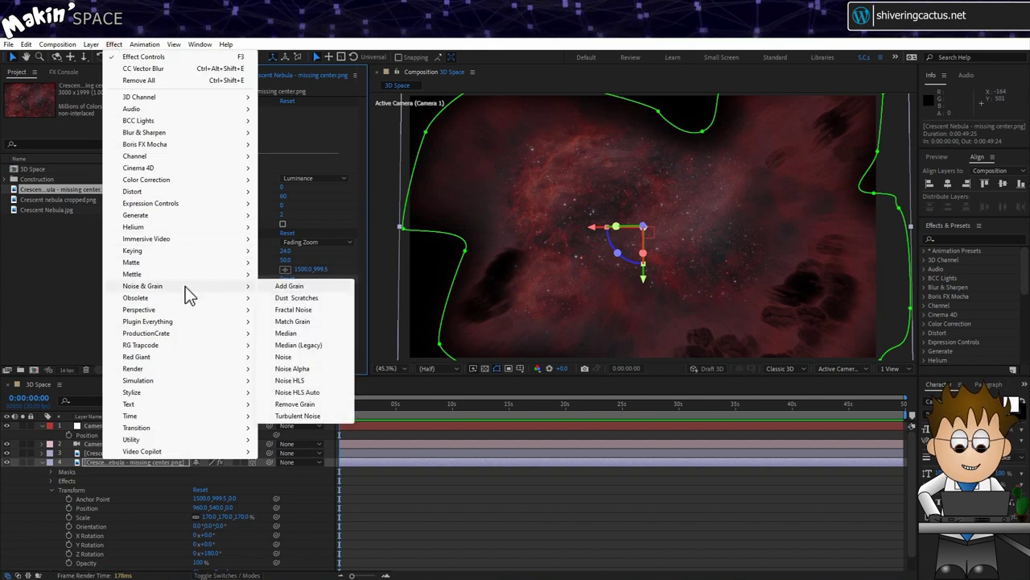
pyautogui.click(322, 415)
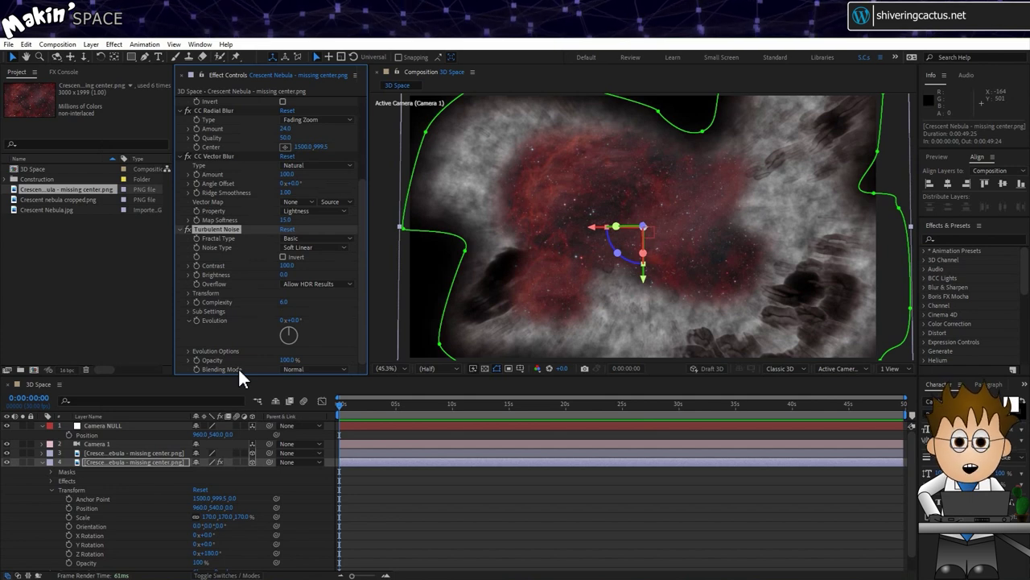
pyautogui.click(339, 368)
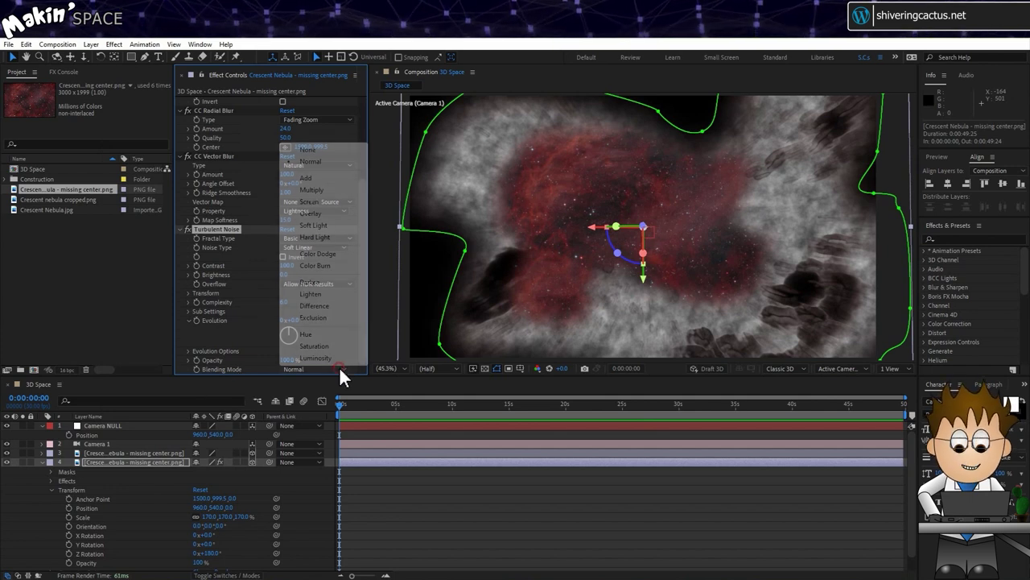
pyautogui.click(337, 214)
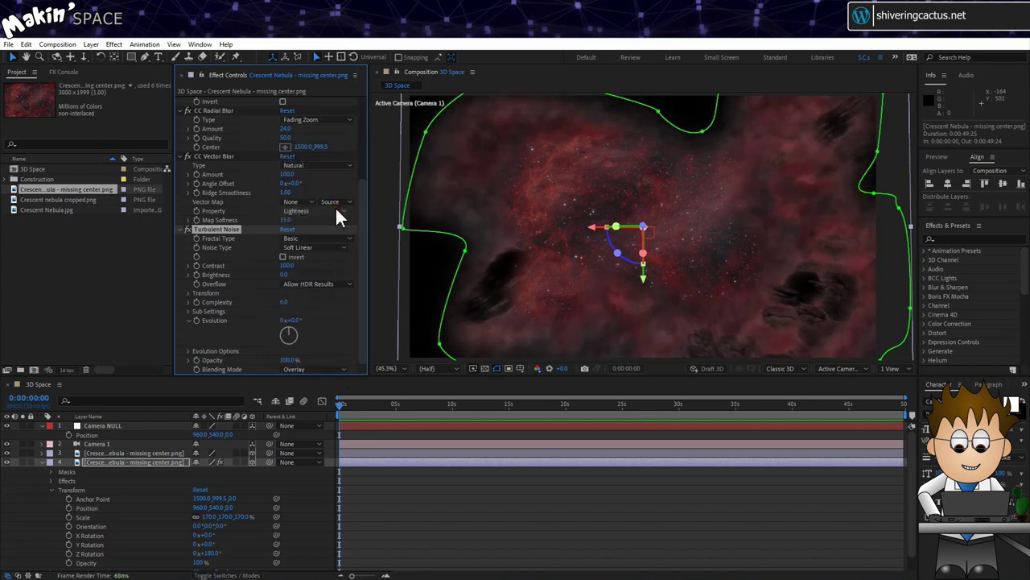
# Step: Set the Turbulent Noise Scale to 70 and its Sub Influence to 100%
pyautogui.click(187, 292)
pyautogui.click(288, 321)
pyautogui.write('70')
pyautogui.press('Return')
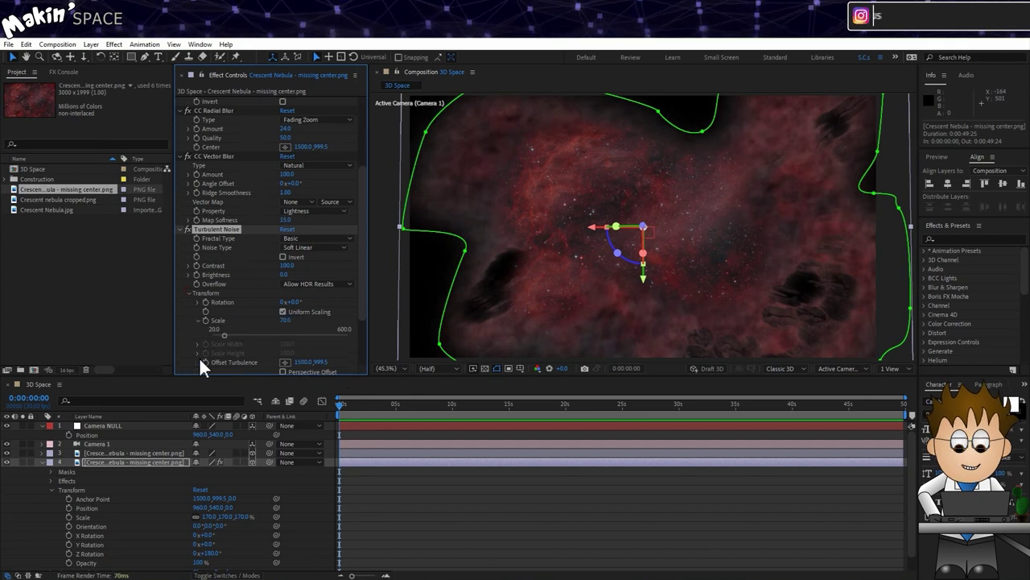
pyautogui.scroll(-3, 197, 346)
pyautogui.click(188, 311)
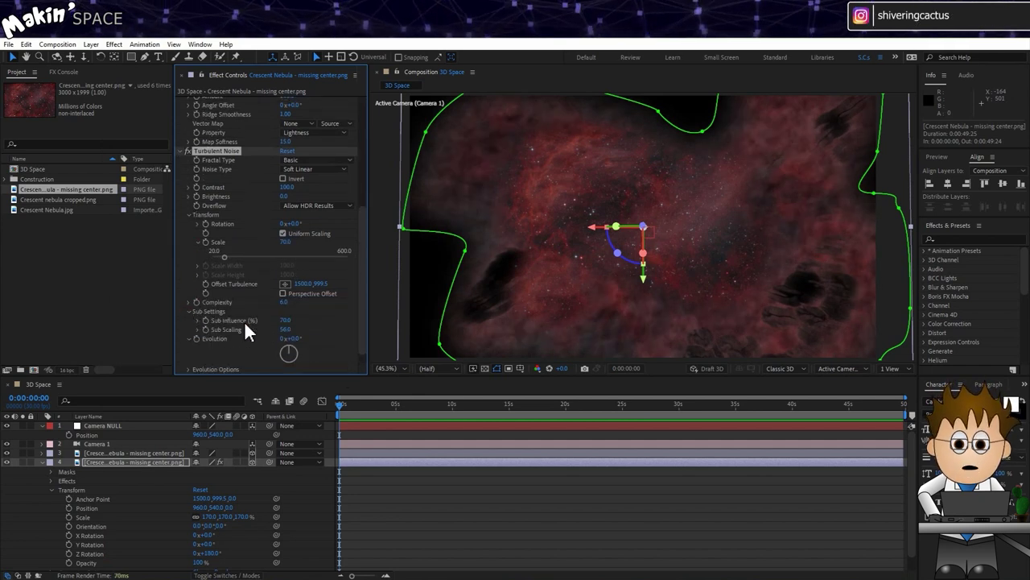
pyautogui.click(288, 322)
pyautogui.write('100')
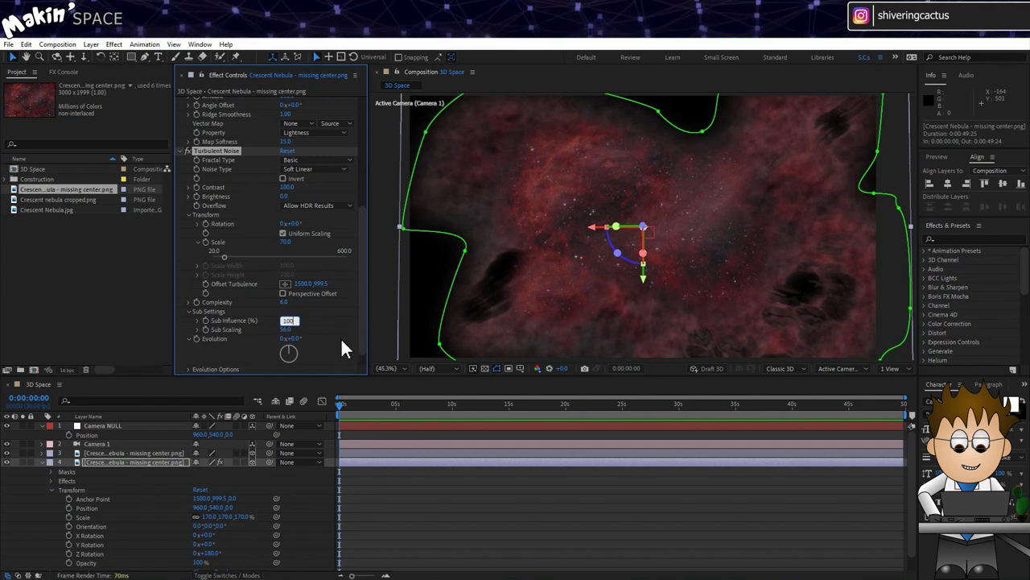
pyautogui.press('Return')
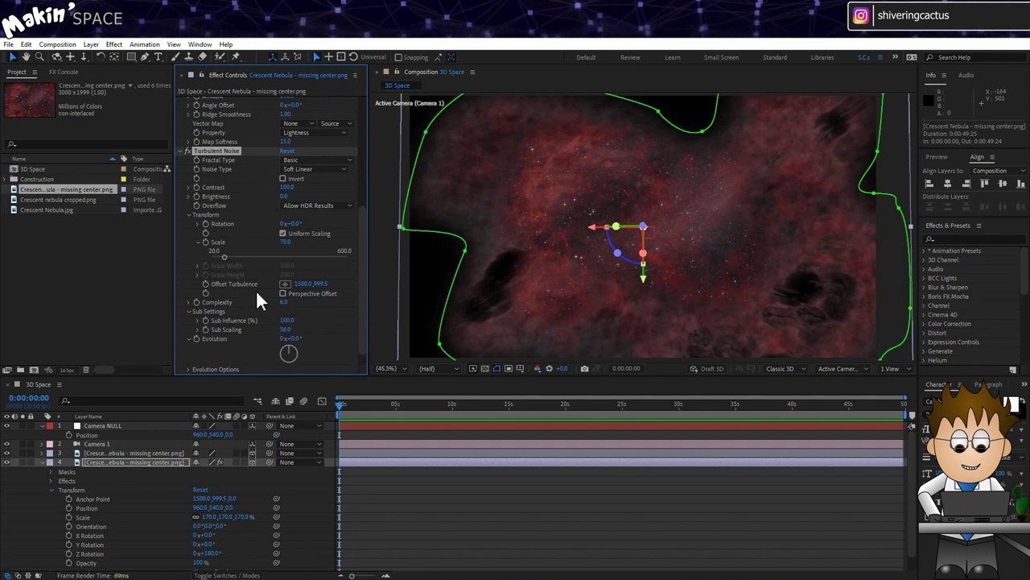
# Step: Parent the lower nebula layer to the nebula layer directly above it
pyautogui.click(142, 462)
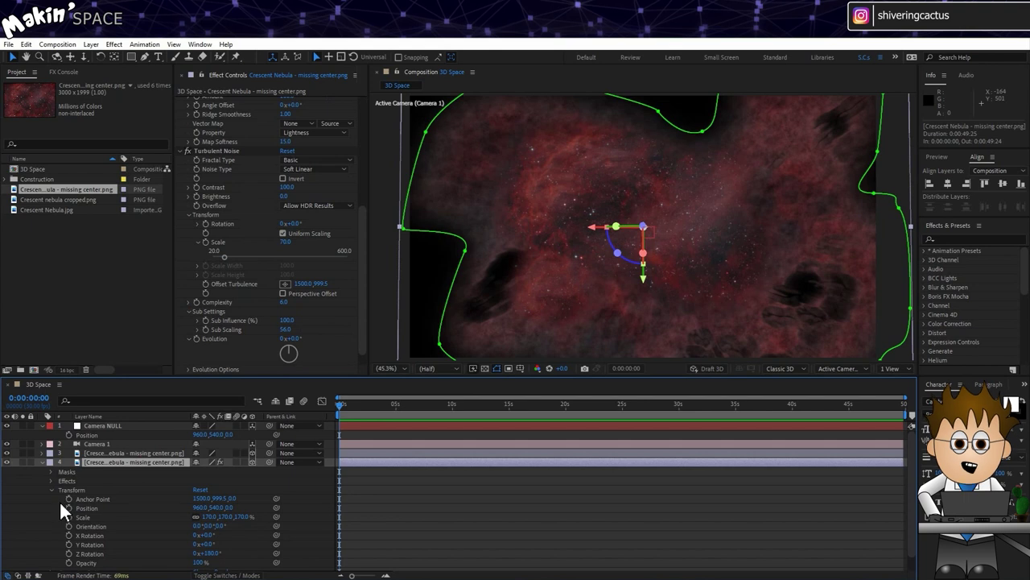
pyautogui.scroll(-1, 60, 501)
pyautogui.scroll(1, 105, 497)
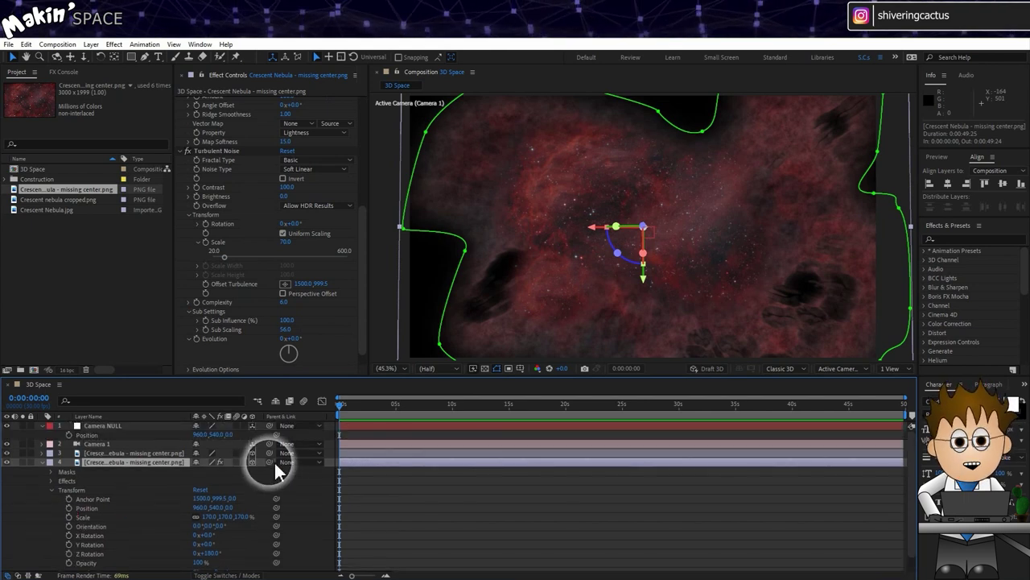
pyautogui.moveTo(271, 462); pyautogui.dragTo(136, 453)
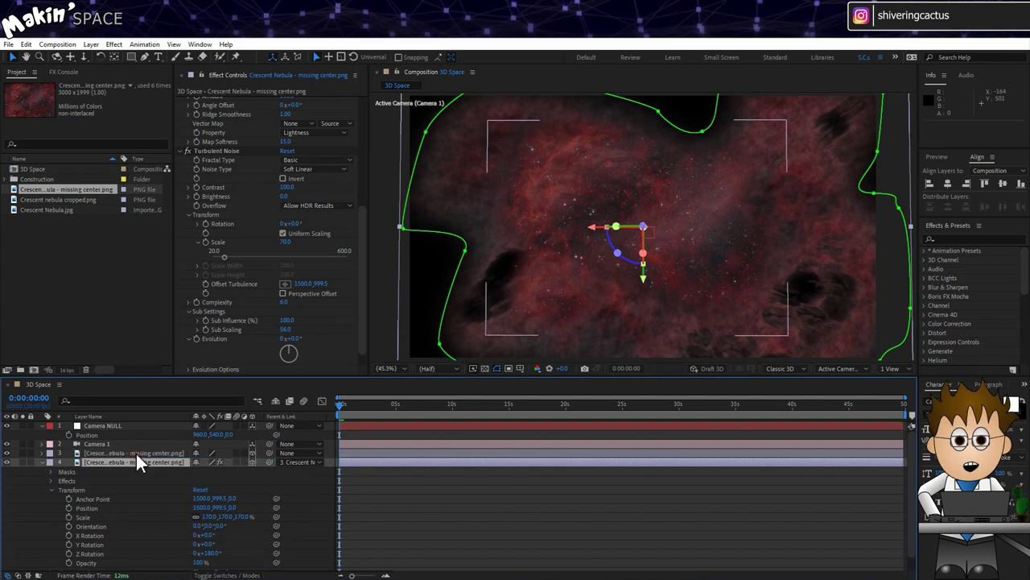
pyautogui.click(135, 462)
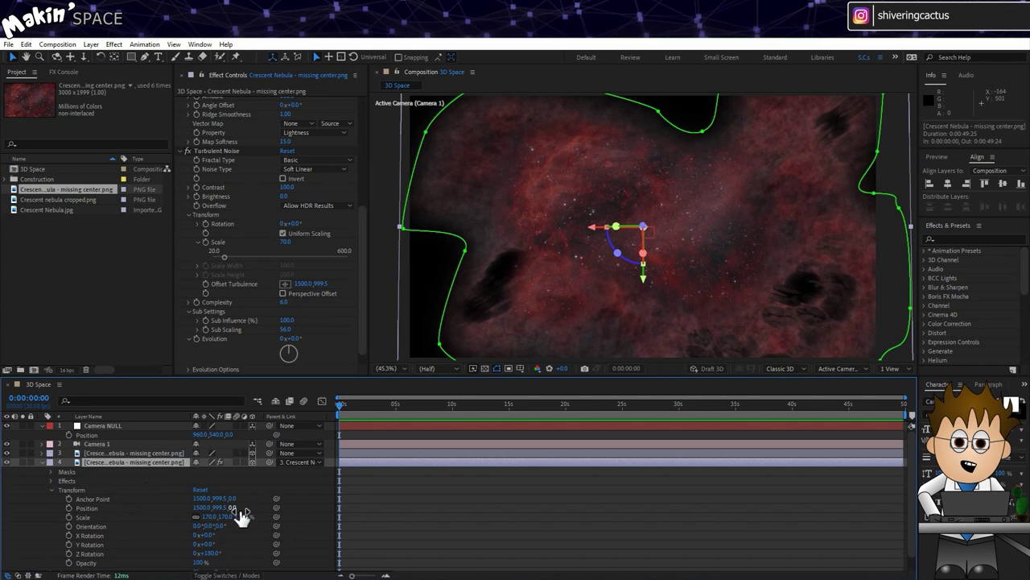
pyautogui.hotkey('ctrl', 'z')
pyautogui.moveTo(268, 461); pyautogui.dragTo(148, 455)
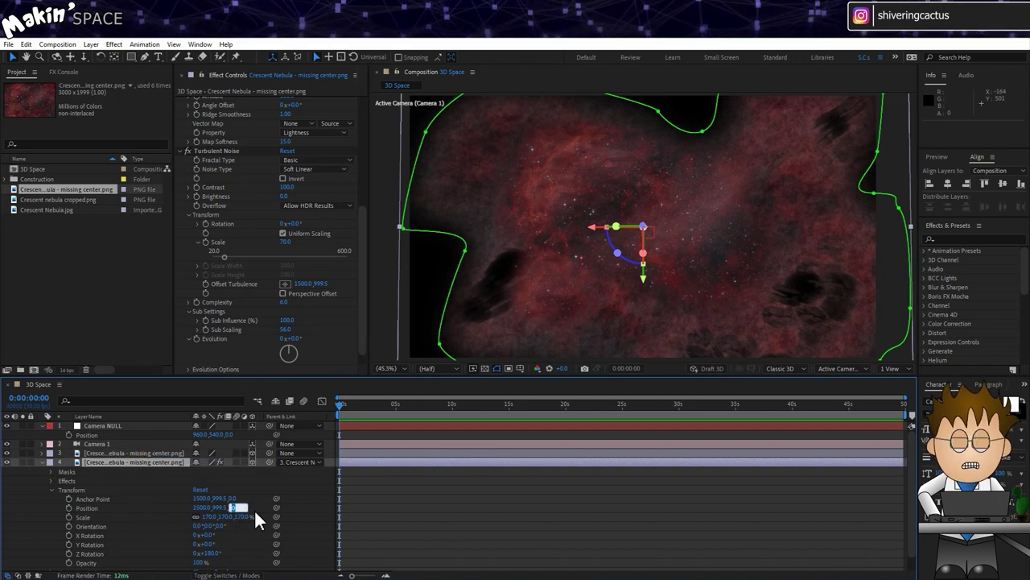
# Step: Set the lower nebula layer's Z Position to 2000 and enlarge its Scale to 240%
pyautogui.write('2000')
pyautogui.press('Return')
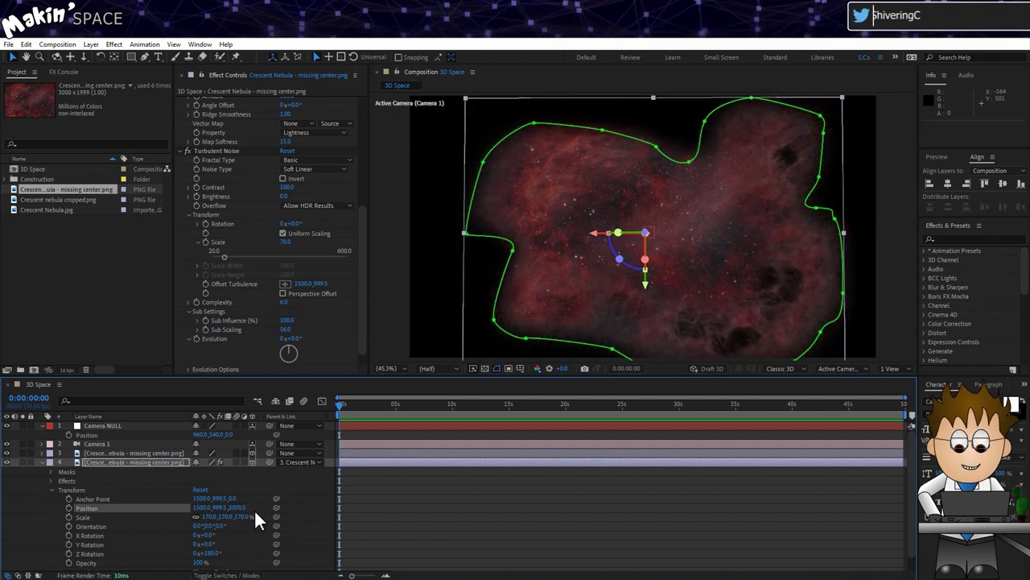
pyautogui.click(143, 490)
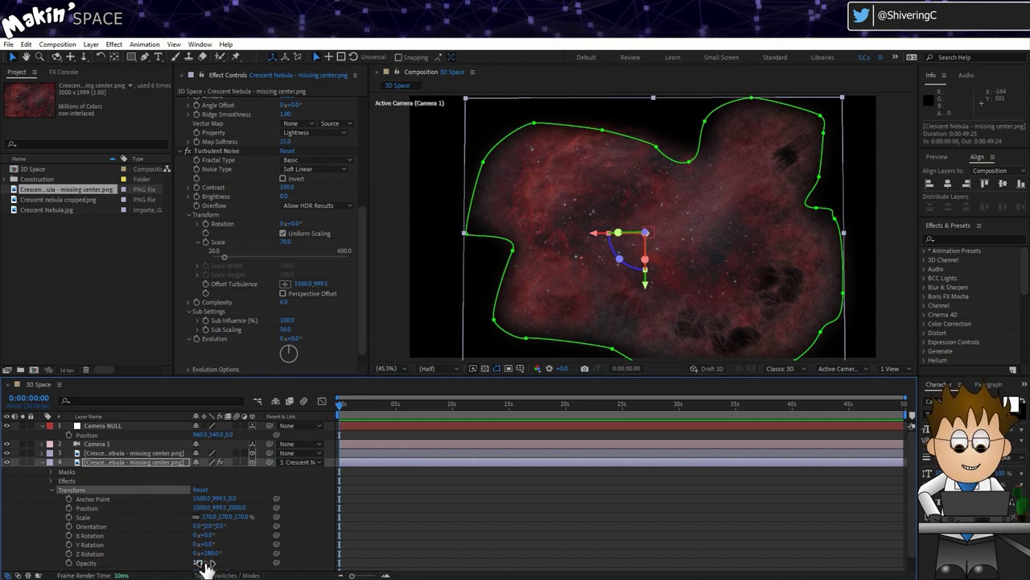
pyautogui.scroll(-1, 208, 568)
pyautogui.moveTo(211, 538); pyautogui.dragTo(232, 546)
pyautogui.hotkey('ctrl', 'z')
pyautogui.moveTo(226, 502); pyautogui.dragTo(256, 507)
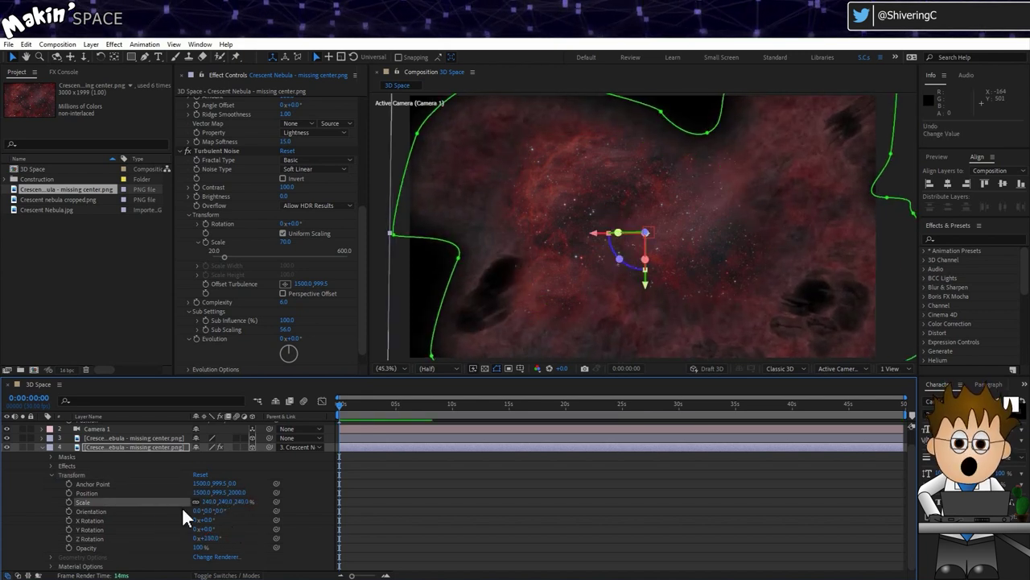
# Step: Set the lower nebula layer's Opacity to 60% and collapse the layer's properties
pyautogui.click(198, 547)
pyautogui.write('60')
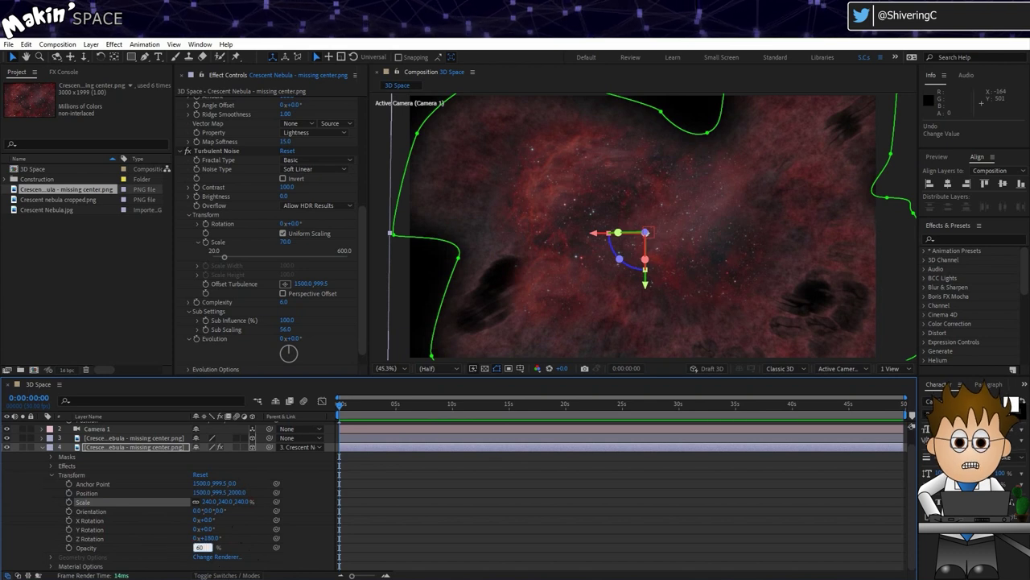
pyautogui.press('Return')
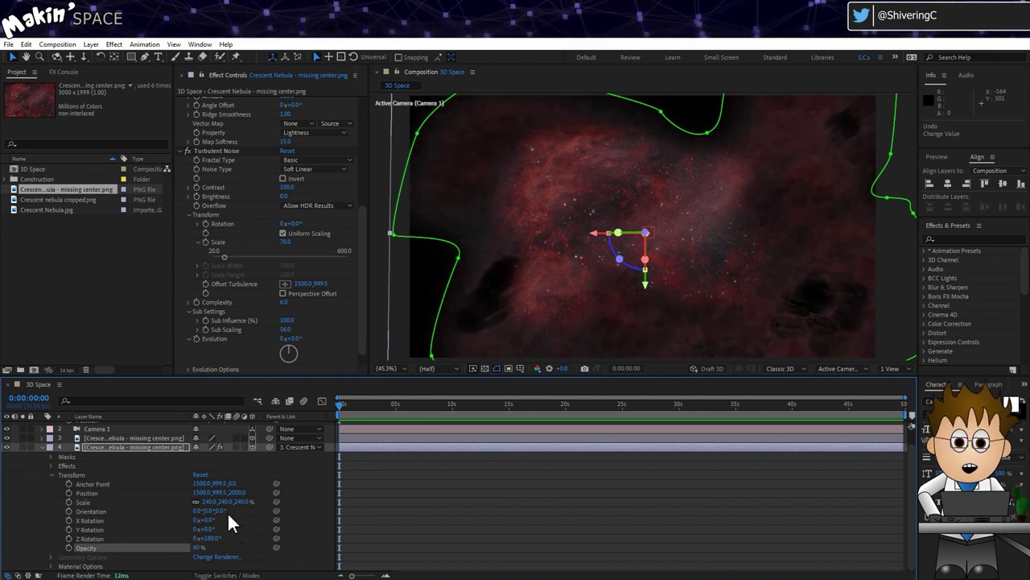
pyautogui.click(35, 486)
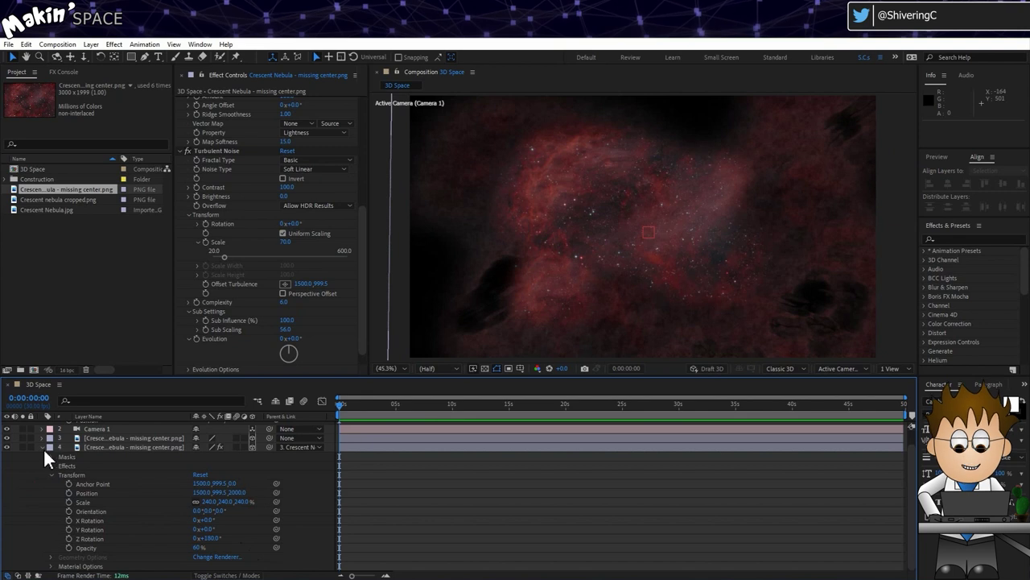
pyautogui.click(42, 447)
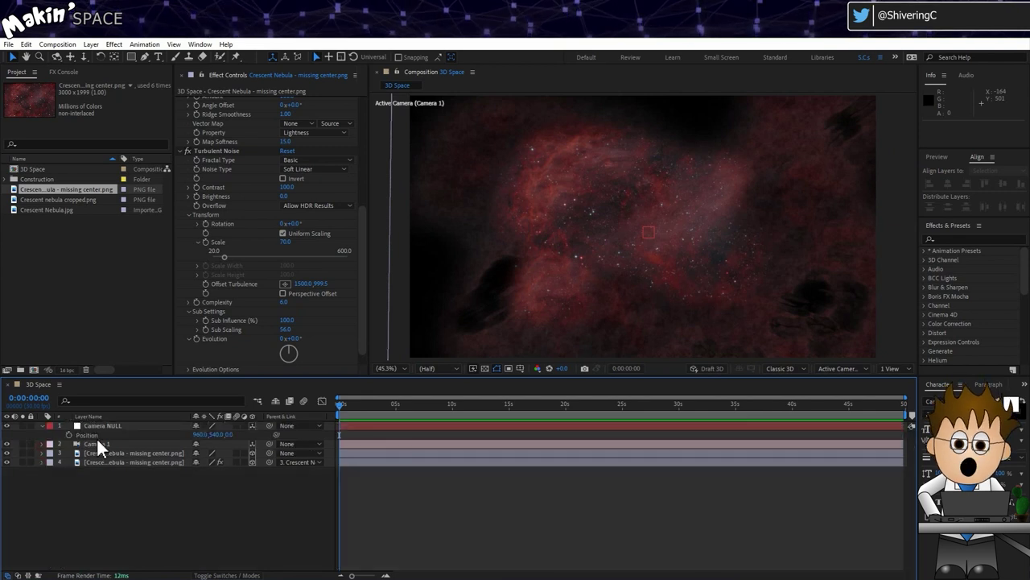
# Step: Add a Position keyframe to Camera 1 at the start of the timeline
pyautogui.click(98, 444)
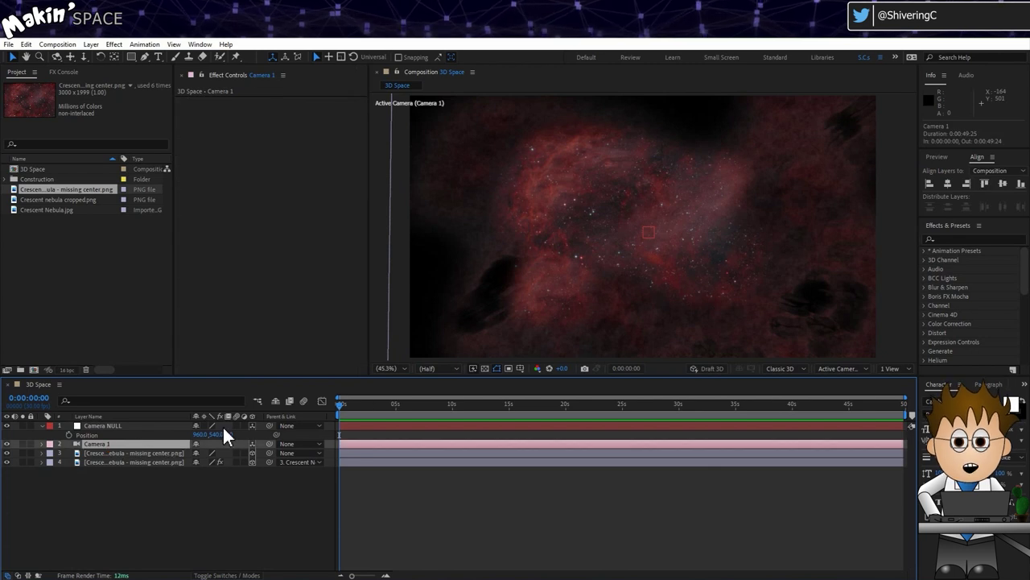
pyautogui.press('p')
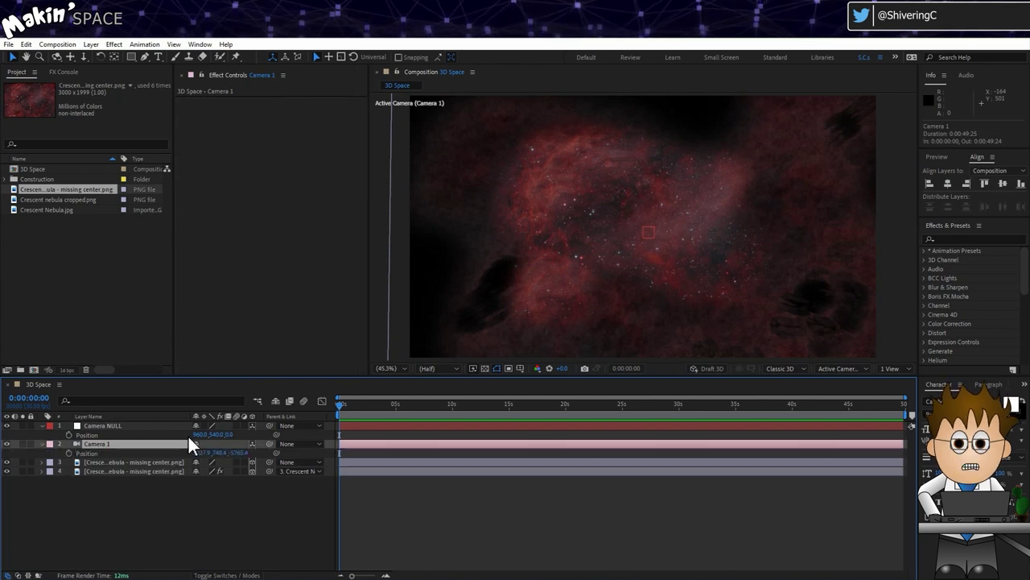
pyautogui.click(68, 454)
# Step: At 5 seconds, dolly Camera 1 forward into the nebula to a Z Position of about -2200
pyautogui.moveTo(393, 400); pyautogui.dragTo(394, 403)
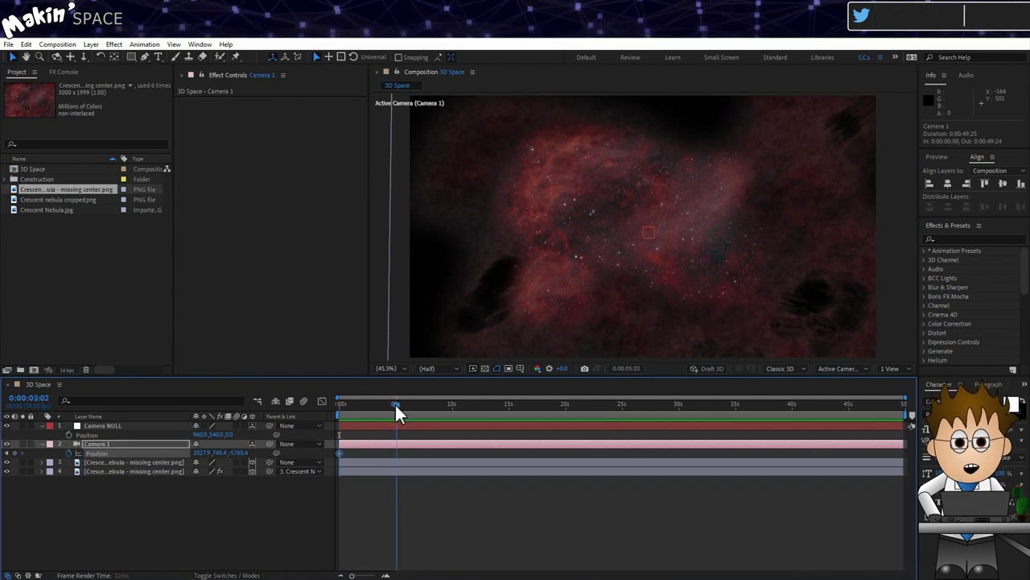
pyautogui.click(396, 408)
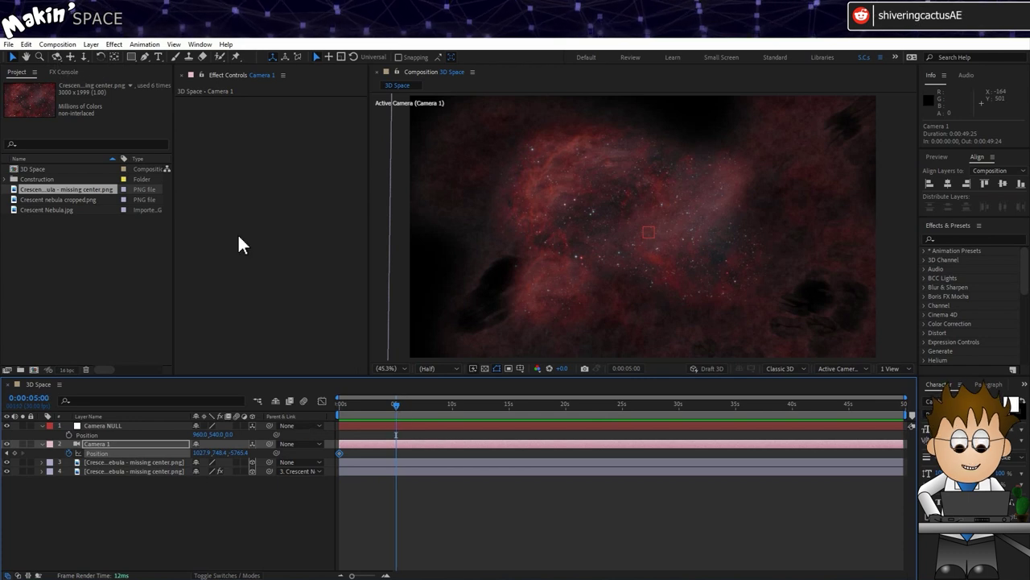
pyautogui.click(84, 56)
pyautogui.moveTo(678, 283); pyautogui.dragTo(669, 83)
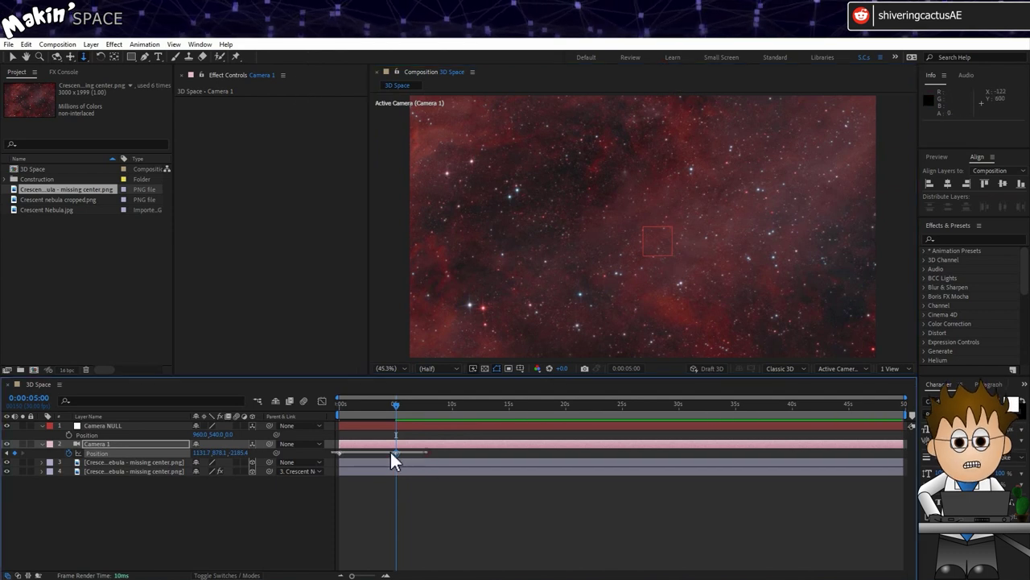
# Step: Apply Easy Ease to both Camera 1 Position keyframes
pyautogui.rightClick(338, 454)
pyautogui.moveTo(398, 444)
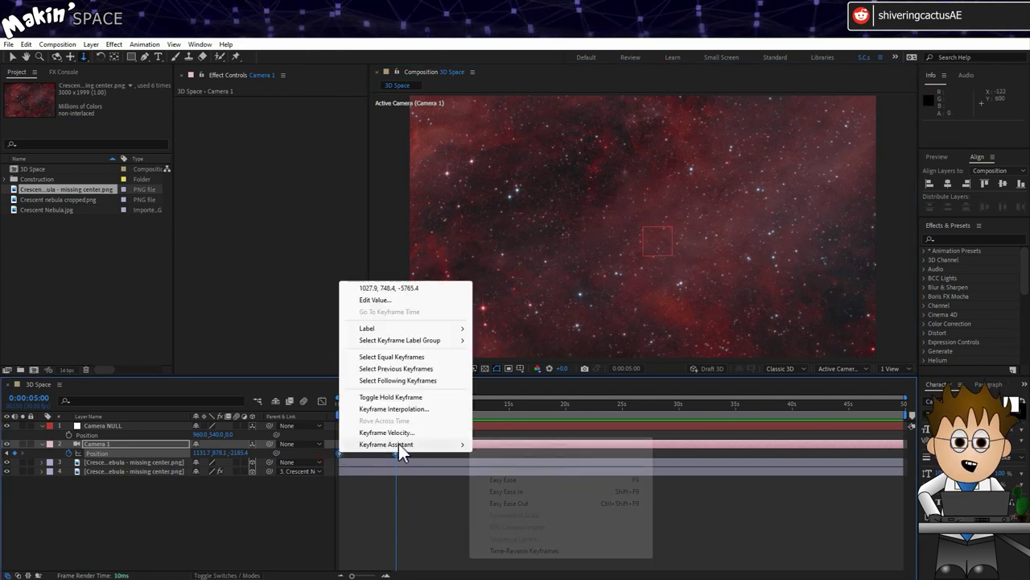
pyautogui.click(557, 481)
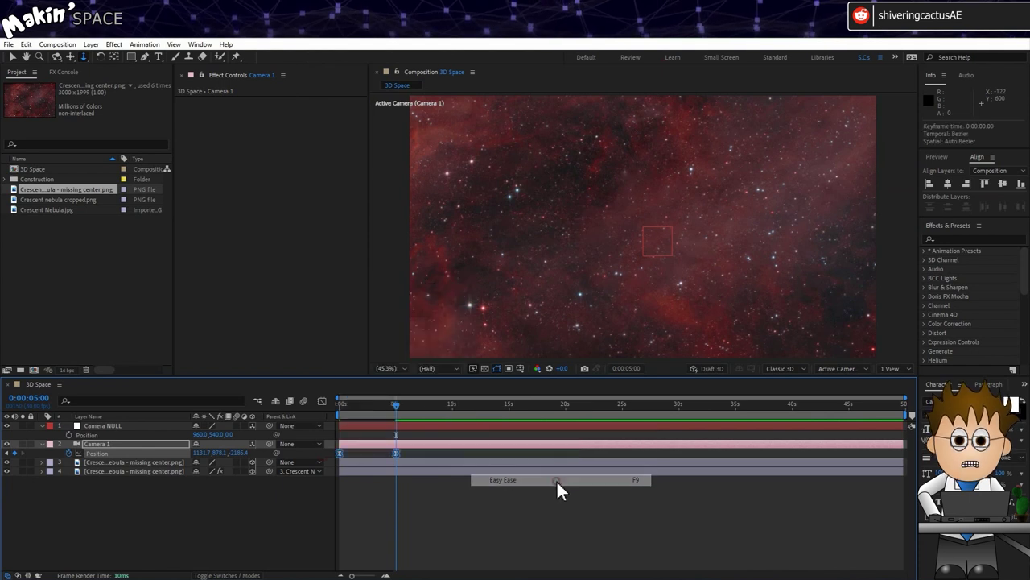
# Step: Preview the camera push through the nebula layers from the start of the composition
pyautogui.press('Home')
pyautogui.press('space')
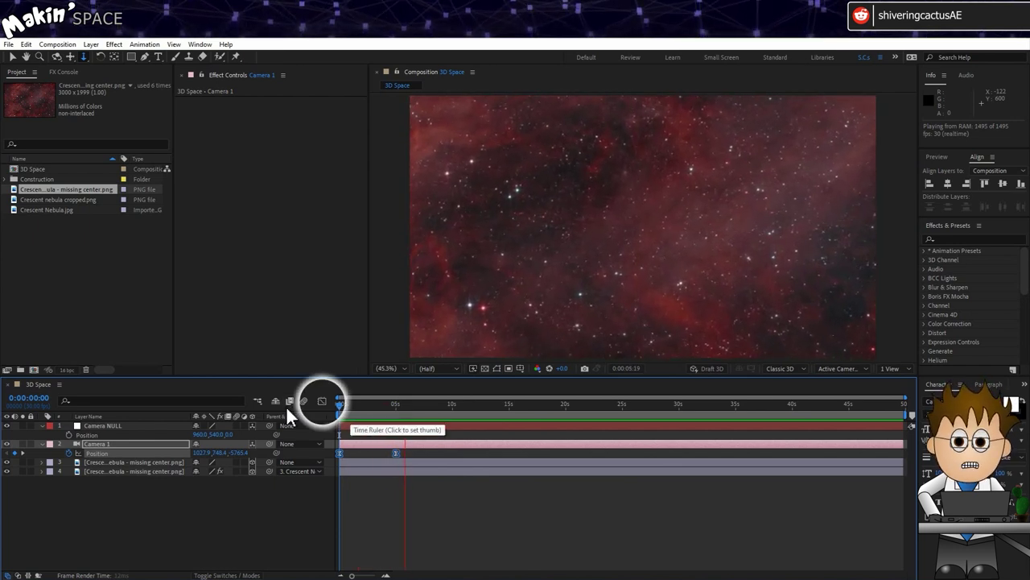
pyautogui.press('space')
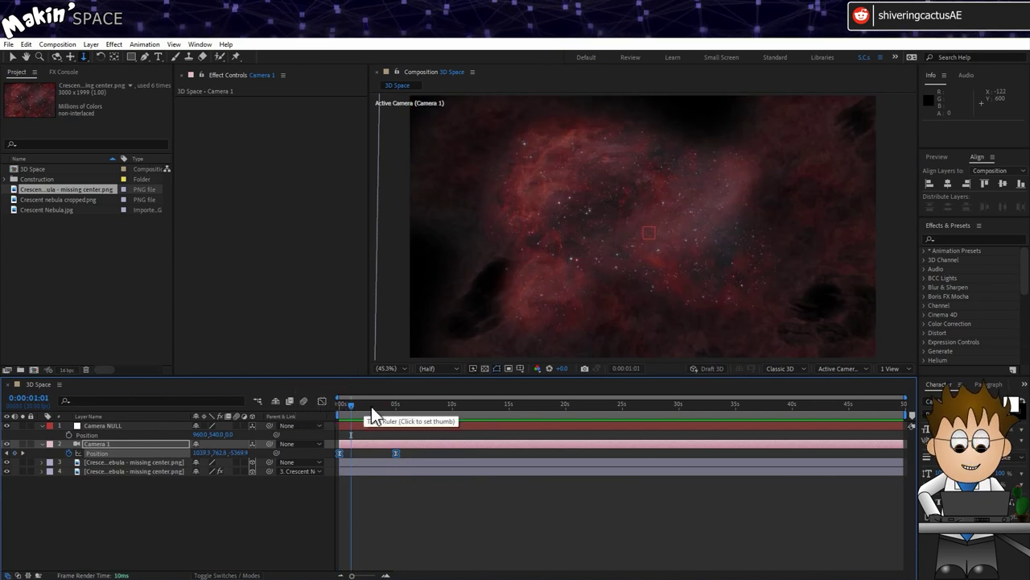
# Step: Add Crescent nebula cropped.png as the bottom layer of the 3D Space composition and hide it
pyautogui.moveTo(405, 408); pyautogui.dragTo(406, 416)
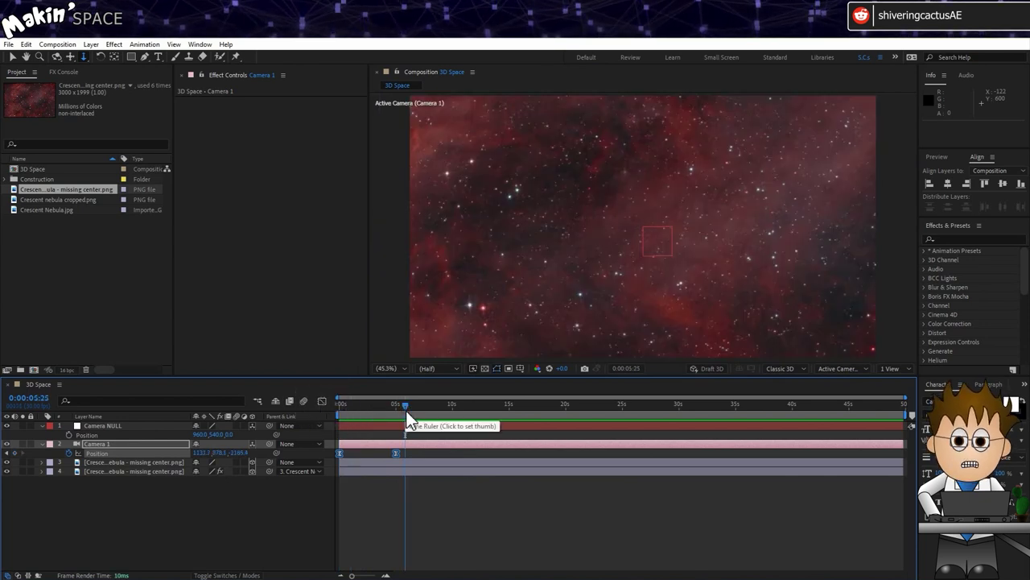
pyautogui.click(356, 495)
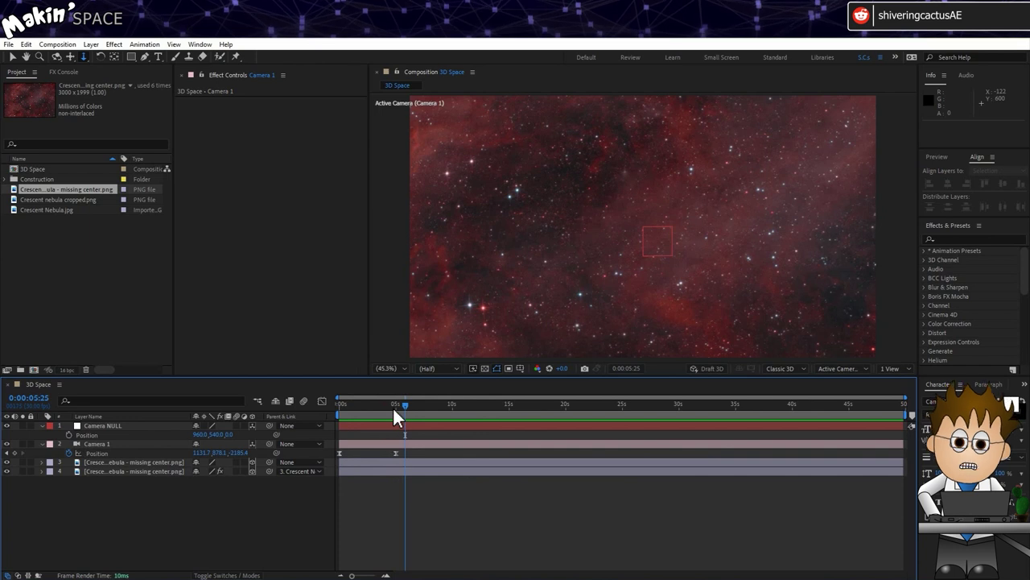
pyautogui.moveTo(71, 201); pyautogui.dragTo(93, 507)
pyautogui.moveTo(362, 480); pyautogui.dragTo(396, 480)
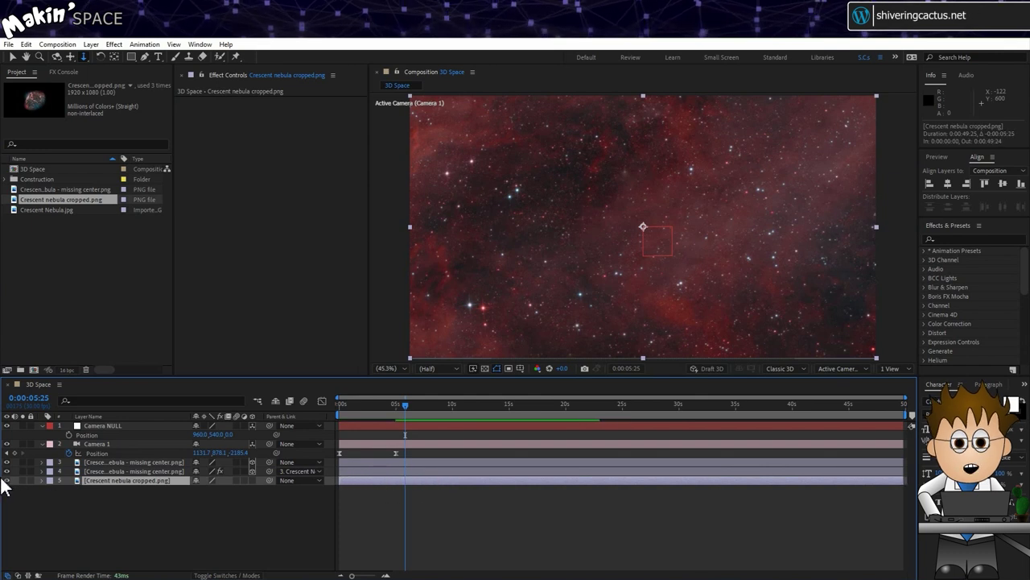
pyautogui.click(121, 503)
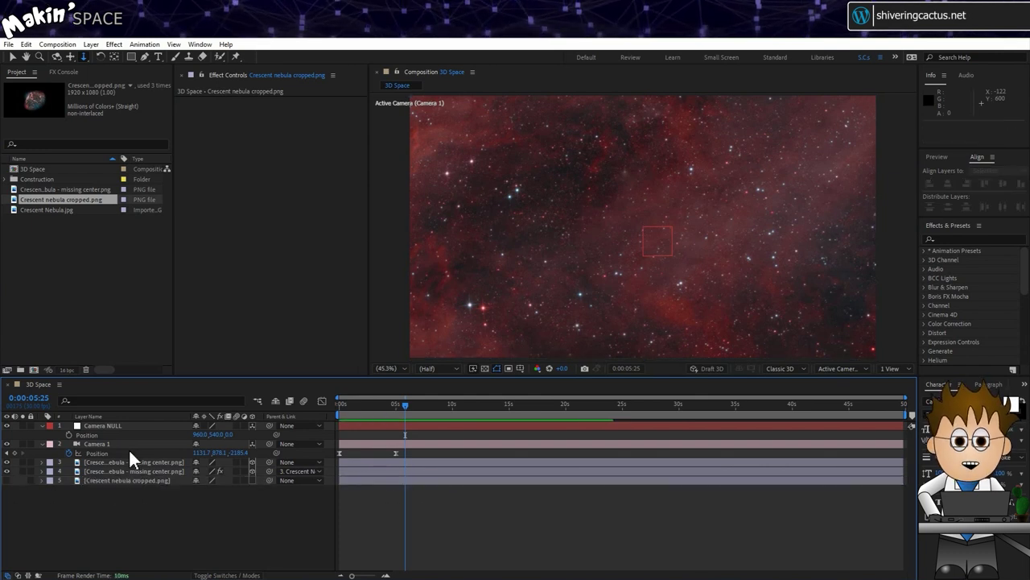
# Step: Create a new comp-sized solid layer, 1920 x 1080 px, coloured blue
pyautogui.click(91, 44)
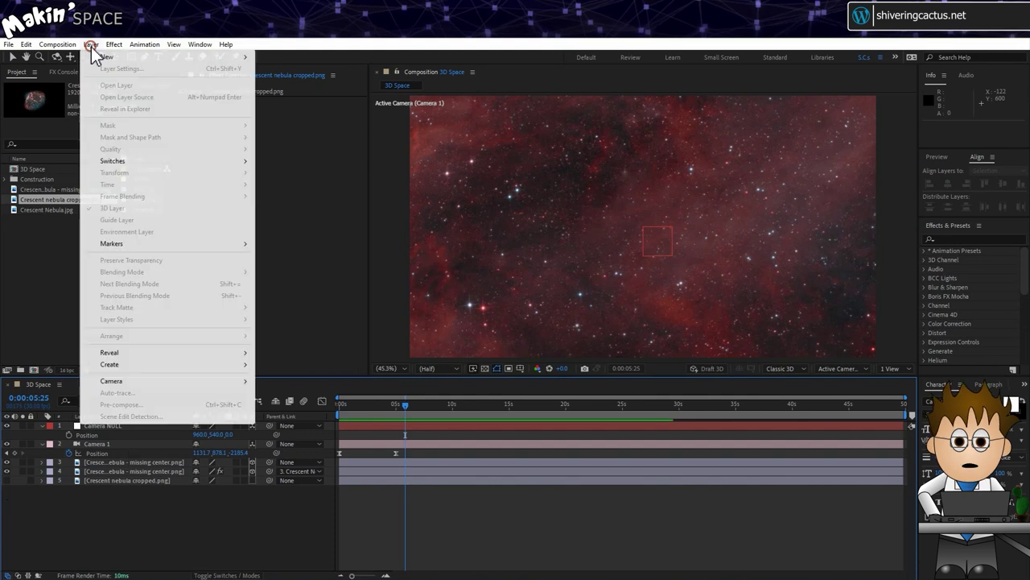
pyautogui.moveTo(92, 56)
pyautogui.click(286, 69)
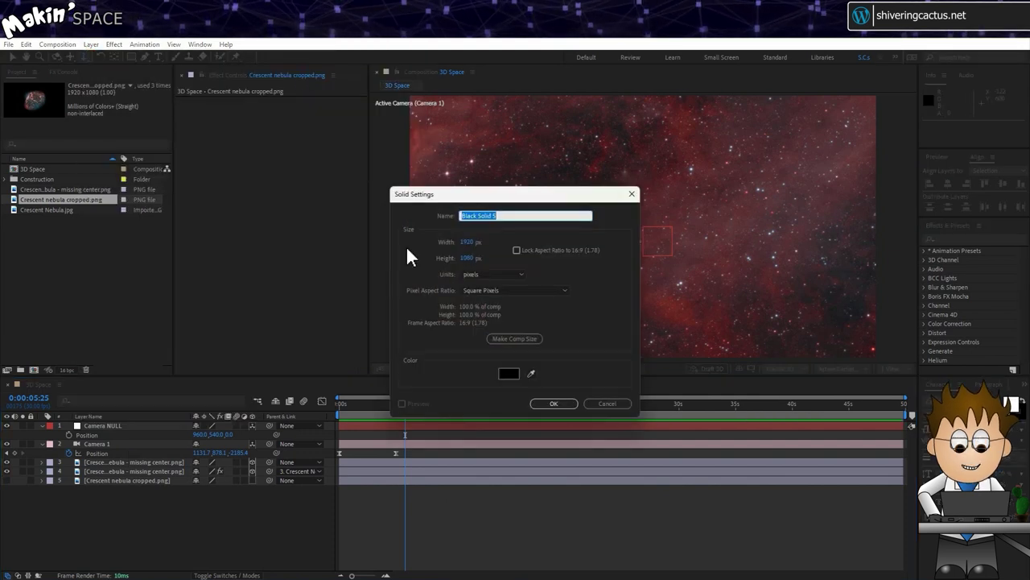
pyautogui.click(507, 337)
pyautogui.click(509, 372)
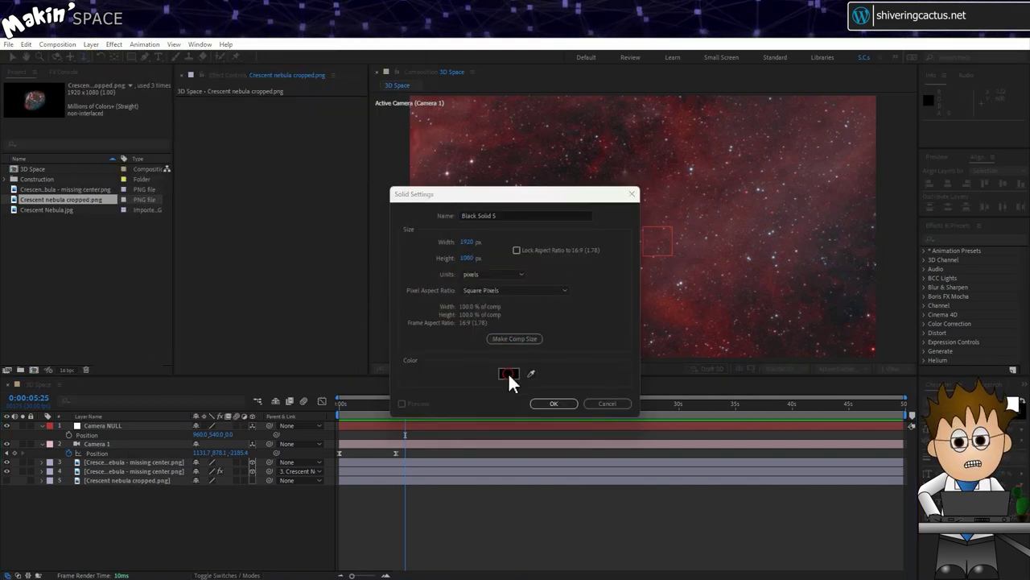
pyautogui.click(285, 306)
pyautogui.click(228, 309)
pyautogui.click(371, 261)
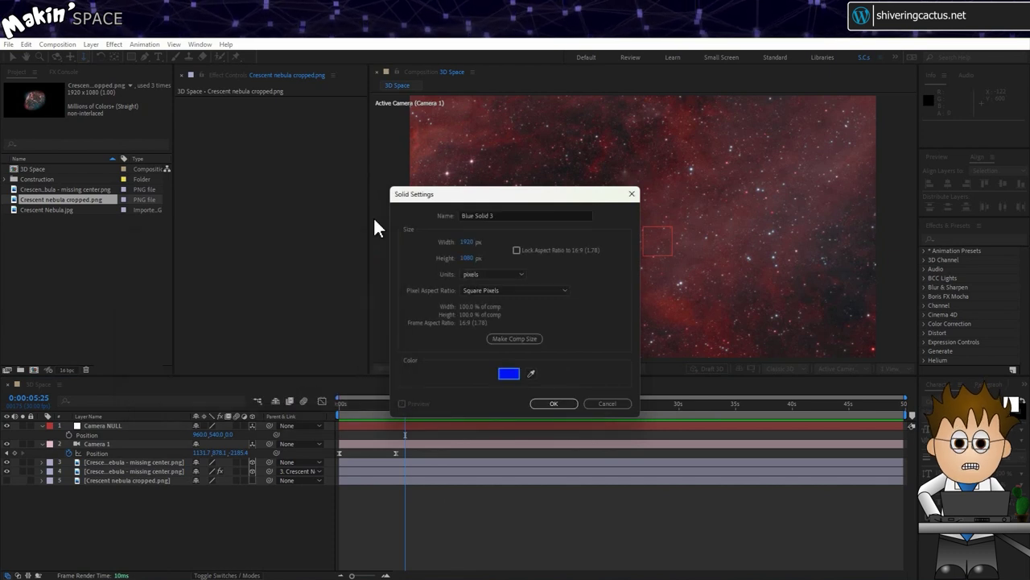
pyautogui.click(554, 403)
pyautogui.moveTo(445, 425); pyautogui.dragTo(391, 425)
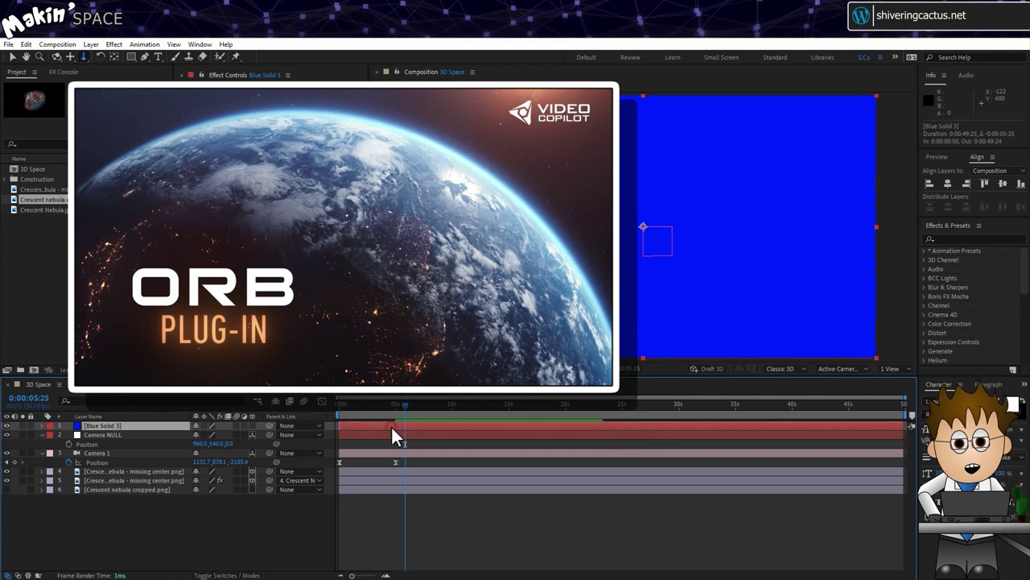
# Step: Place the blue solid just below Camera 1 in the layer stack and rename it Orb
pyautogui.moveTo(122, 424); pyautogui.dragTo(119, 460)
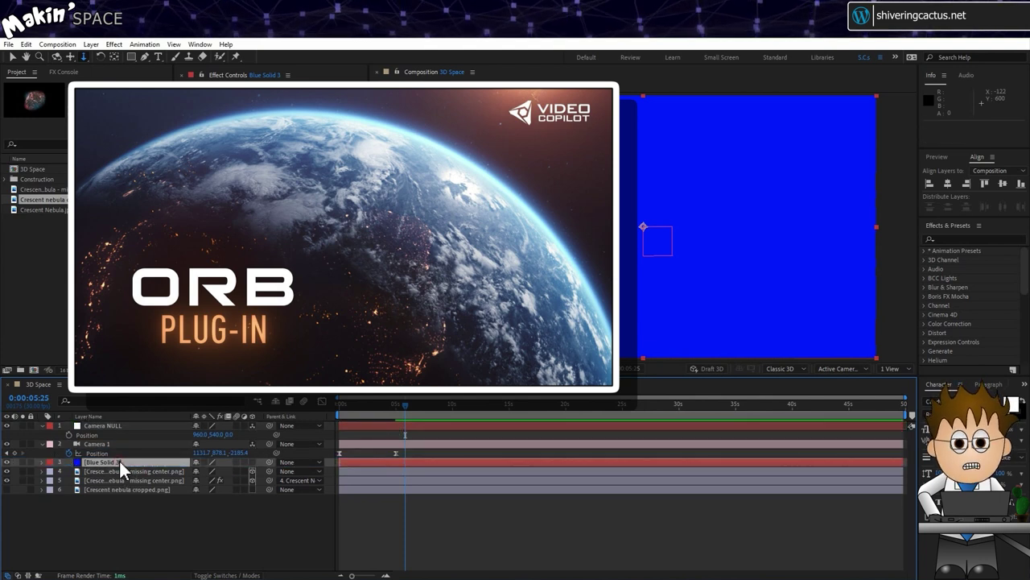
pyautogui.press('Return')
pyautogui.write('Or')
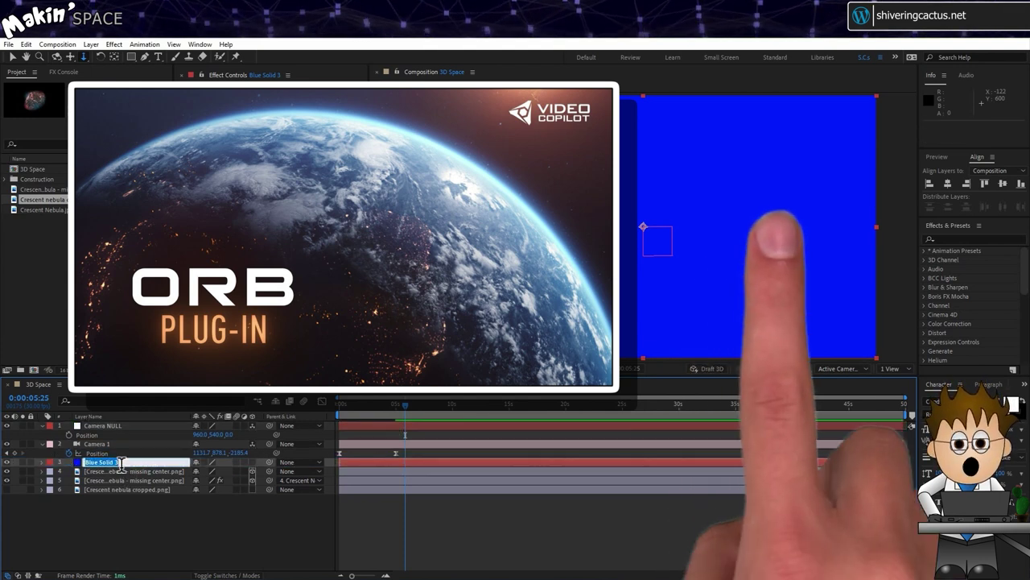
pyautogui.write('b')
pyautogui.press('Return')
# Step: Apply the Video Copilot VC Orb effect to the Orb layer
pyautogui.click(114, 44)
pyautogui.moveTo(192, 453)
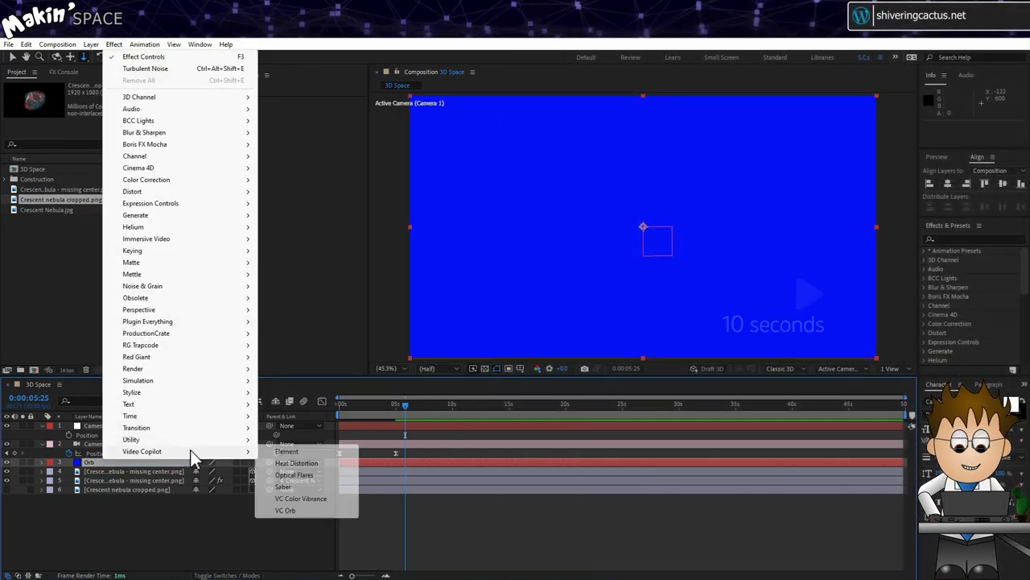
pyautogui.click(332, 509)
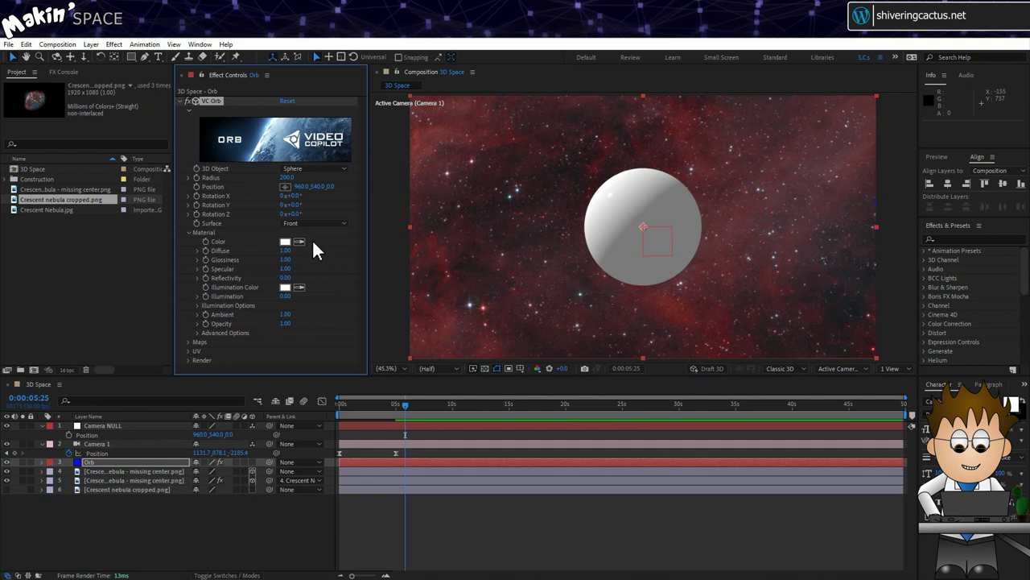
# Step: Use the Crescent nebula cropped.png layer as both the Diffuse and Illumination map of VC Orb
pyautogui.click(187, 342)
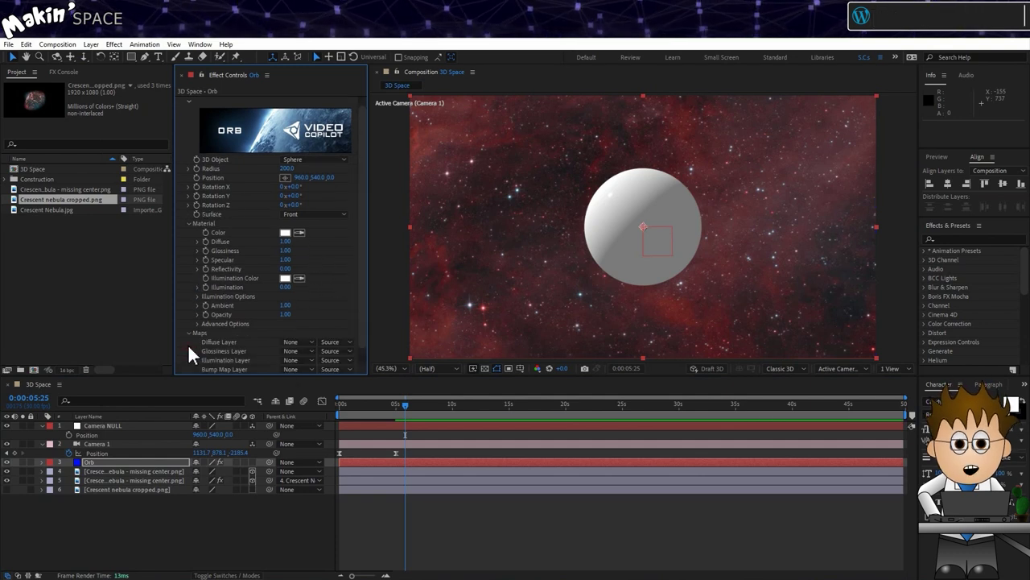
pyautogui.click(296, 342)
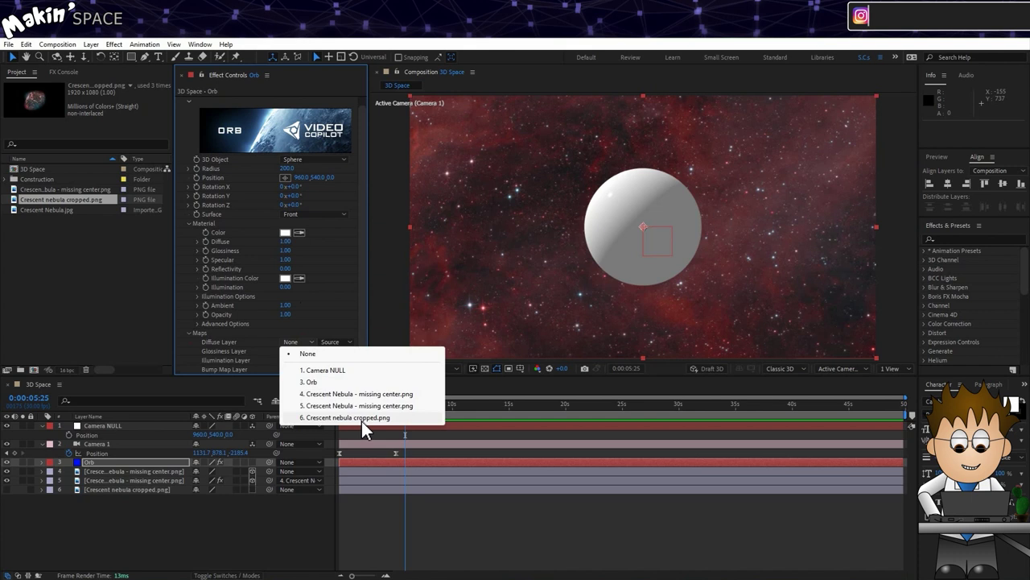
pyautogui.click(361, 417)
pyautogui.click(292, 350)
pyautogui.click(337, 417)
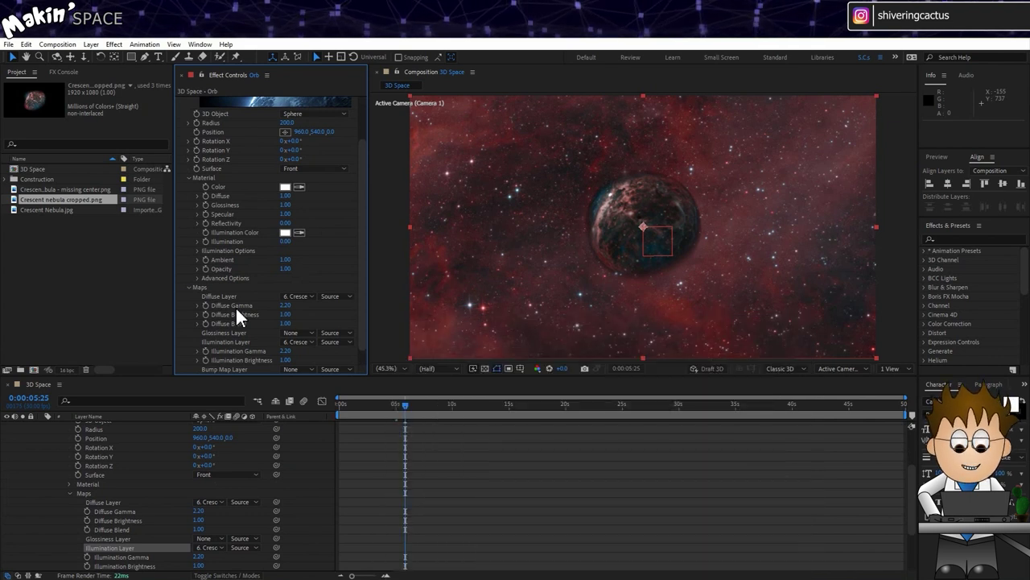
# Step: Set the VC Orb Radius to 400 and its material Glossiness and Specular to 0
pyautogui.scroll(3, 235, 305)
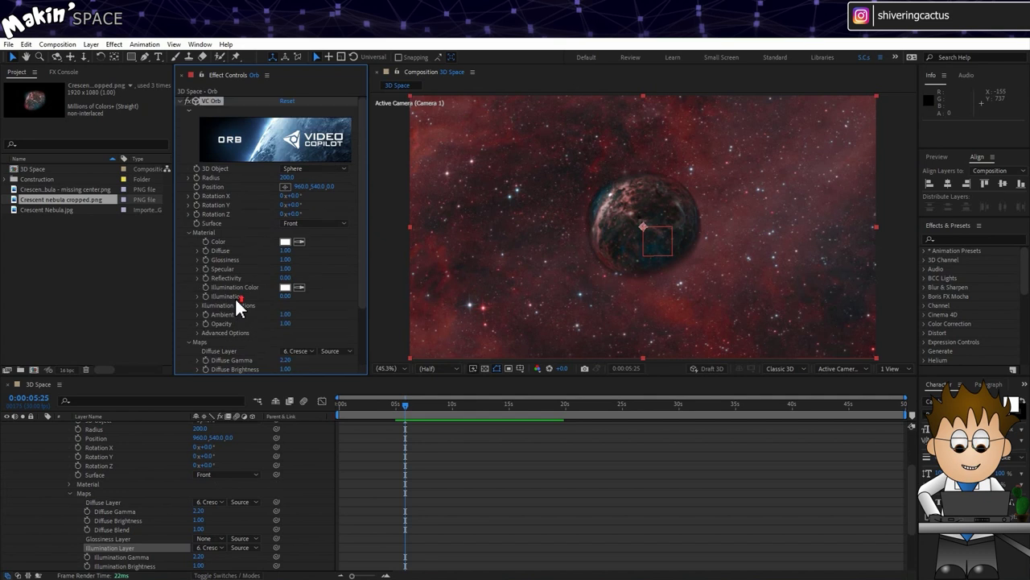
pyautogui.write('400')
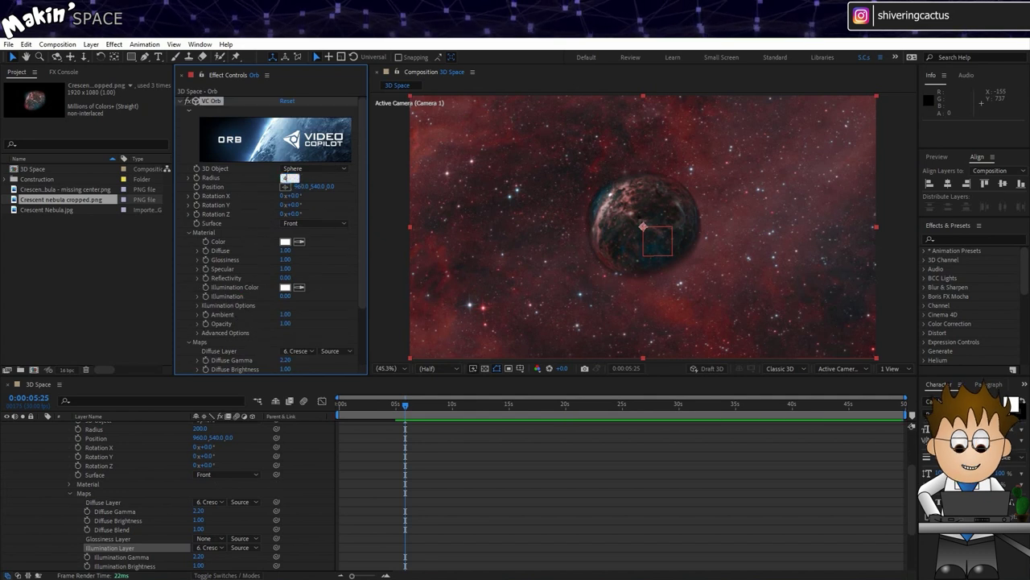
pyautogui.press('Return')
pyautogui.click(285, 260)
pyautogui.write('0')
pyautogui.press('Return')
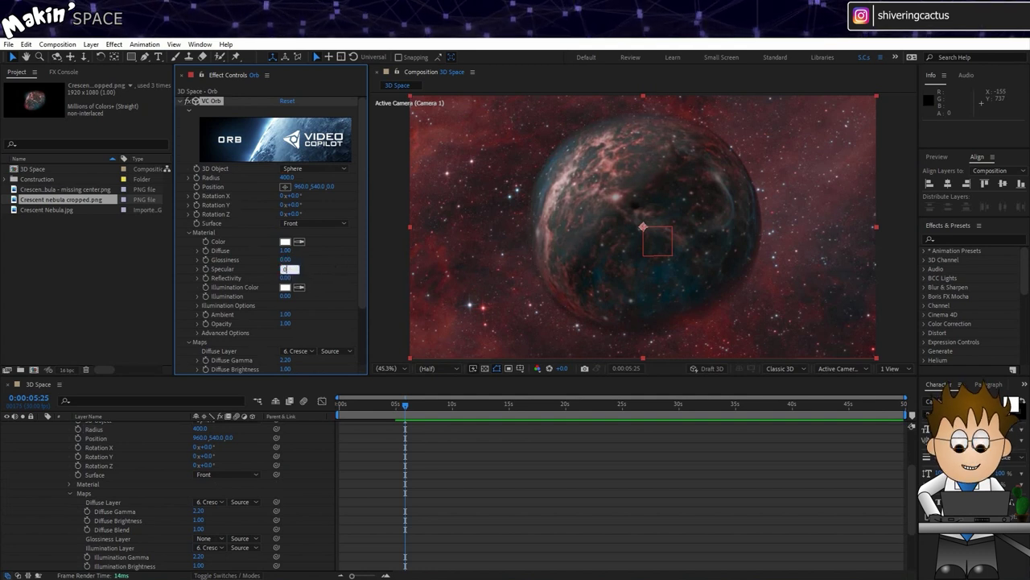
pyautogui.click(289, 270)
pyautogui.write('0')
pyautogui.press('Return')
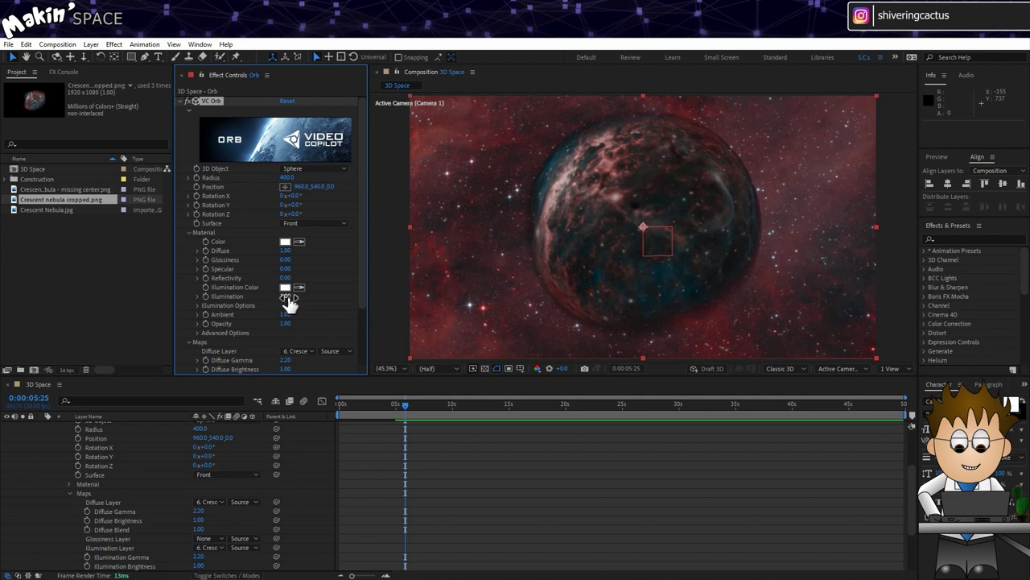
# Step: Raise the orb material's Illumination to 1.00 and set its Edge Feather to 1
pyautogui.moveTo(288, 303); pyautogui.dragTo(300, 303)
pyautogui.click(198, 333)
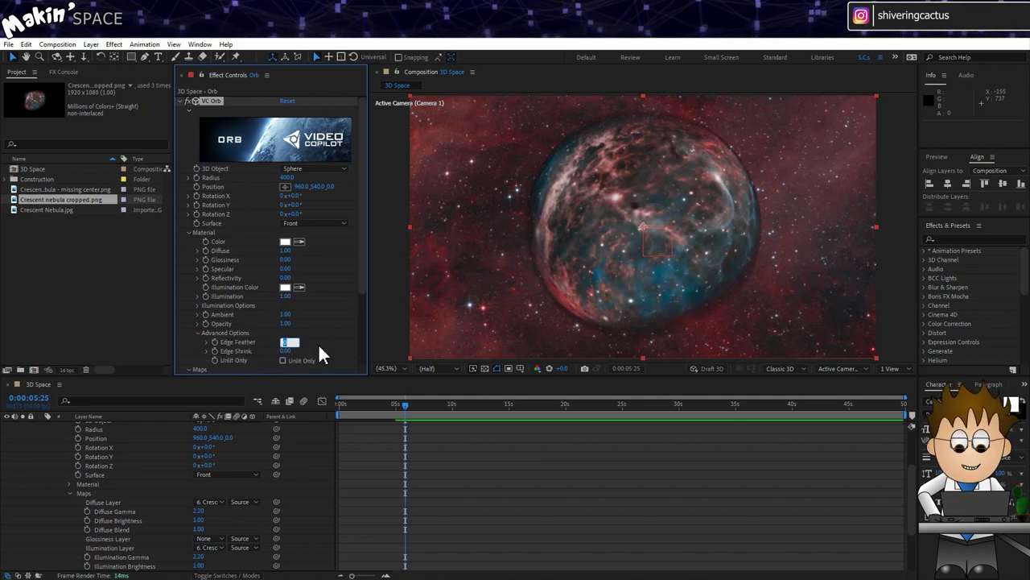
pyautogui.write('1')
pyautogui.press('Return')
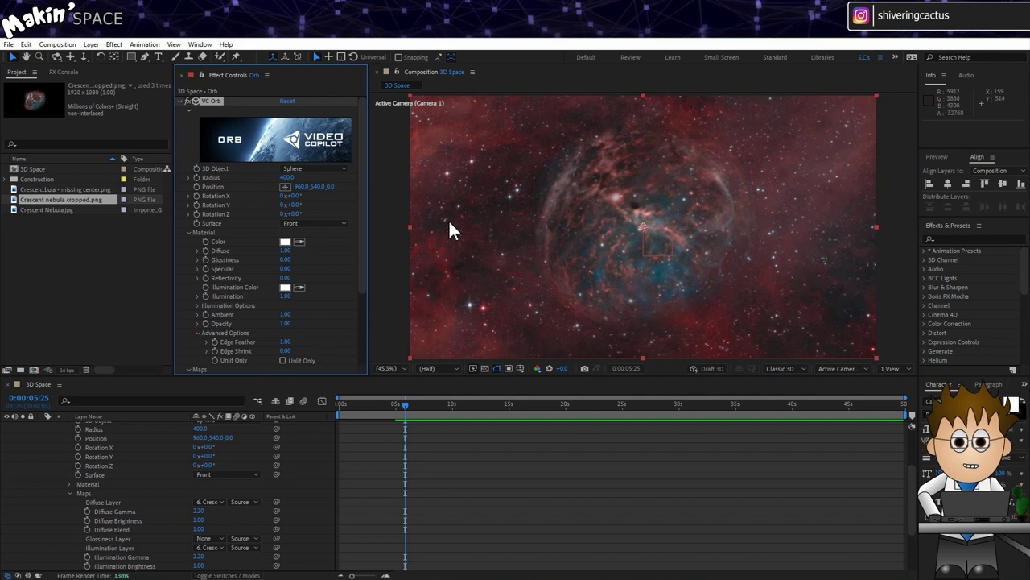
# Step: At 10 seconds, orbit Camera 1 sideways around the nebula orb to add another Position keyframe
pyautogui.click(57, 56)
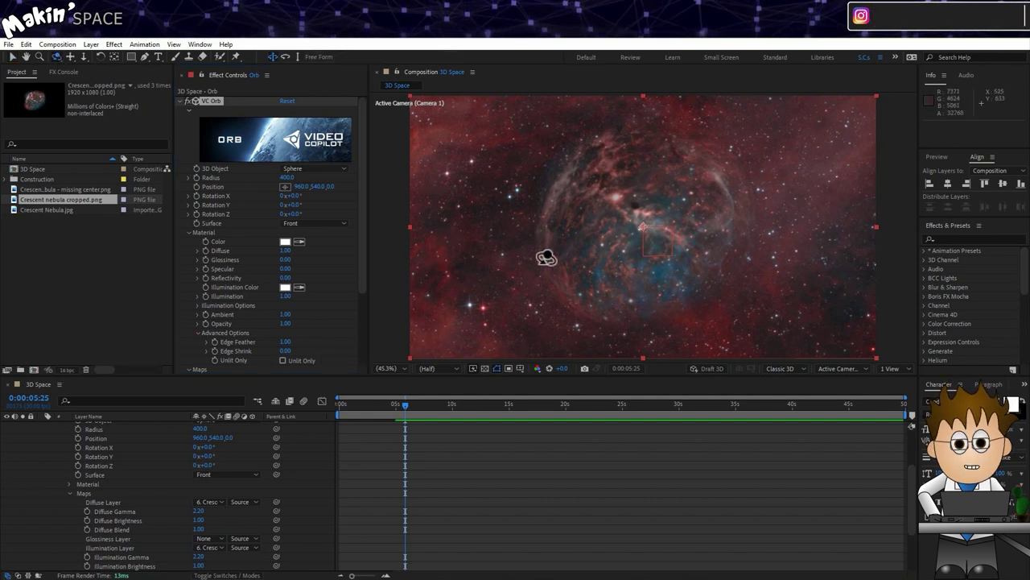
pyautogui.moveTo(530, 256); pyautogui.dragTo(490, 303)
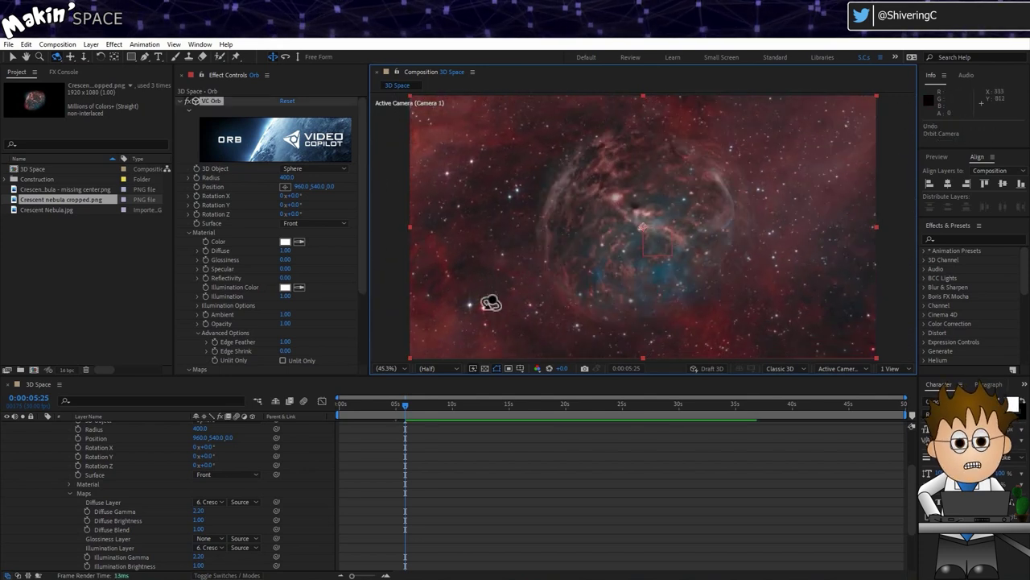
pyautogui.scroll(3, 132, 471)
pyautogui.click(416, 404)
pyautogui.hotkey('ctrl', 'x')
pyautogui.hotkey('ctrl', 'v')
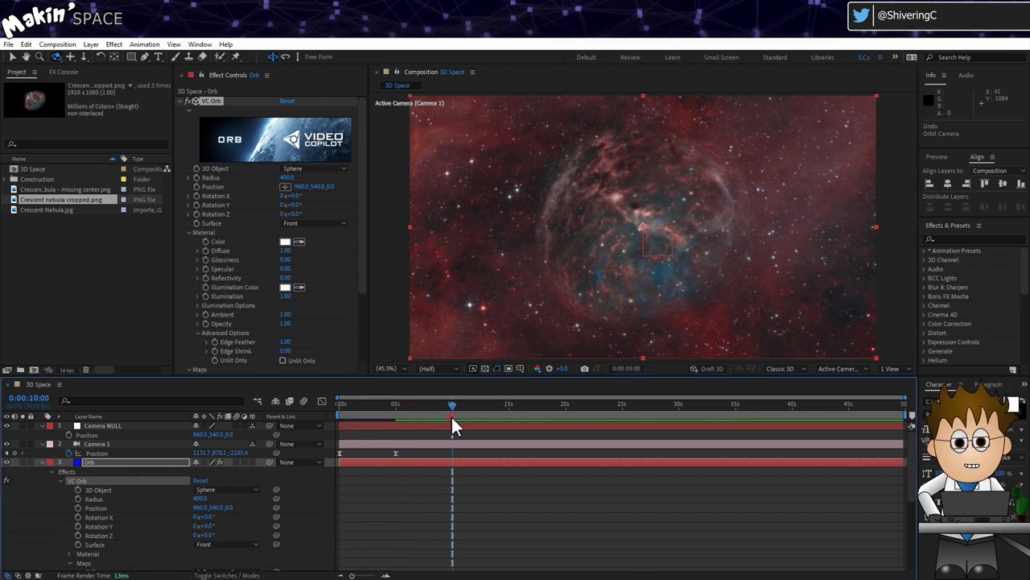
pyautogui.moveTo(517, 260); pyautogui.dragTo(559, 258)
# Step: Preview the push-in and orbit around the orb from the start, and collapse the Orb layer's properties
pyautogui.press('space')
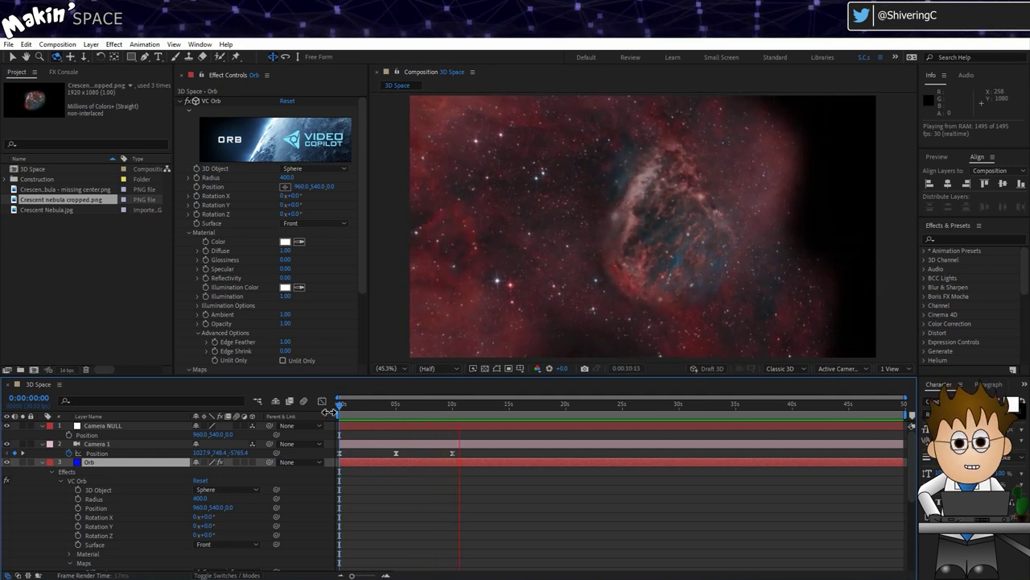
pyautogui.press('space')
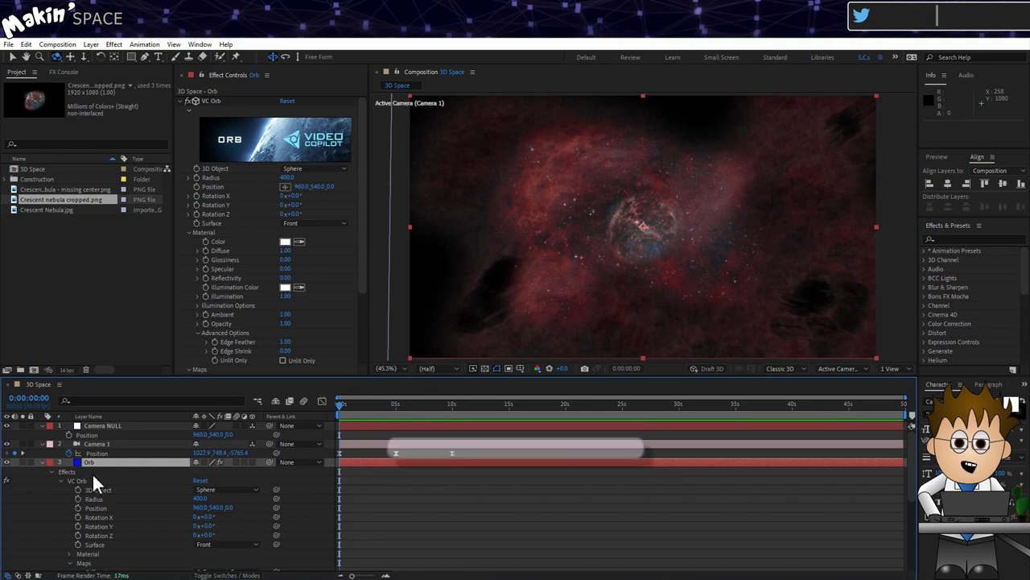
pyautogui.click(43, 462)
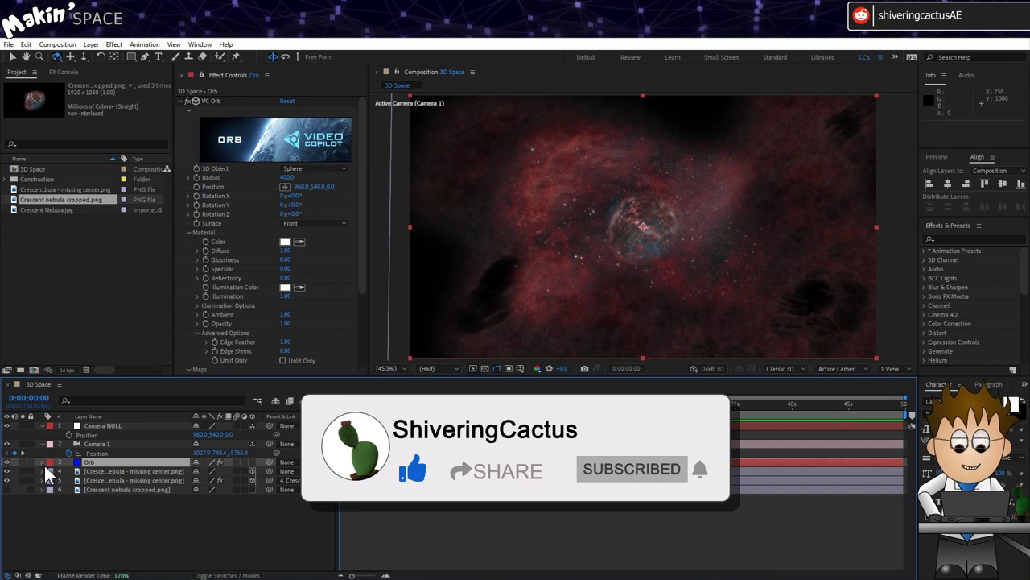
# Step: Add a new adjustment layer and place it between Camera 1 and the Orb layer
pyautogui.click(104, 520)
pyautogui.click(91, 44)
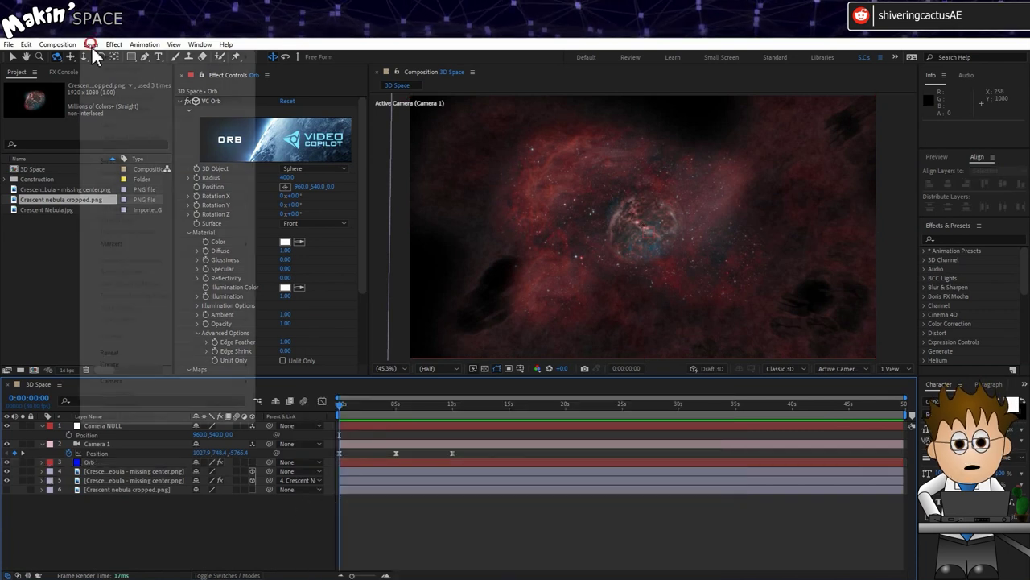
pyautogui.moveTo(103, 58)
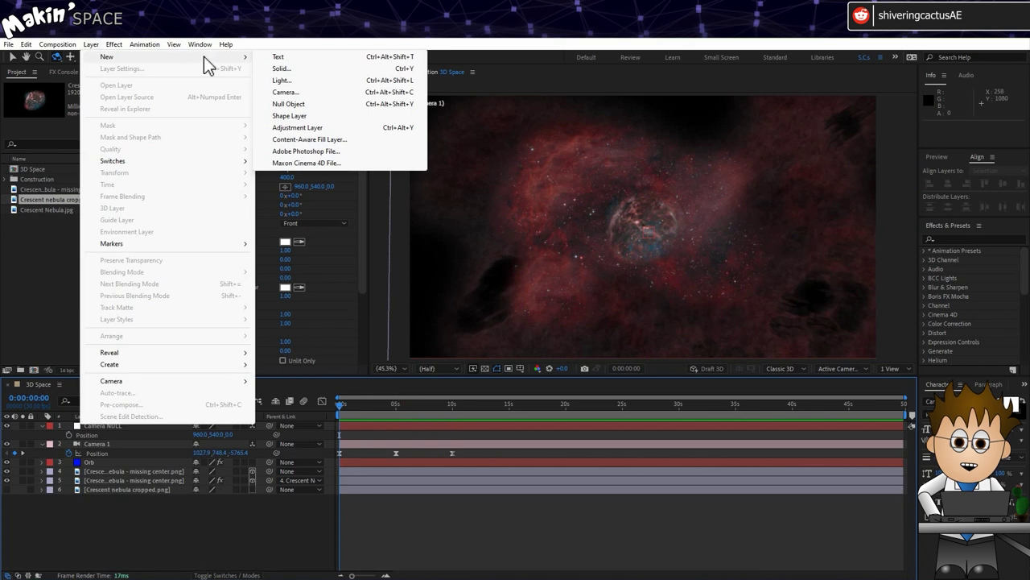
pyautogui.click(349, 127)
pyautogui.moveTo(131, 433); pyautogui.dragTo(132, 472)
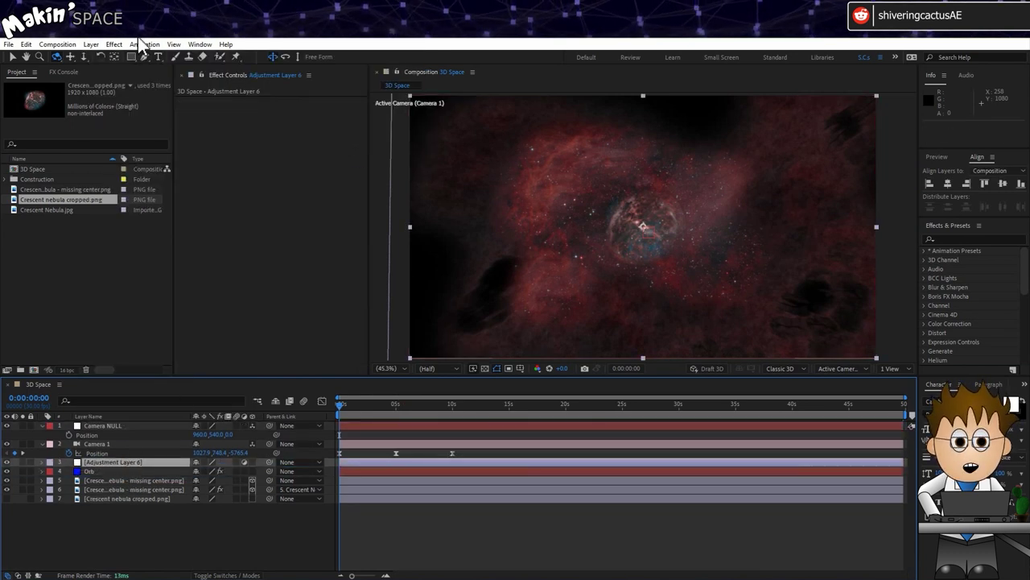
# Step: Apply Optics Compensation to the adjustment layer with Reverse Lens Distortion enabled and Field of View set to 60
pyautogui.click(114, 44)
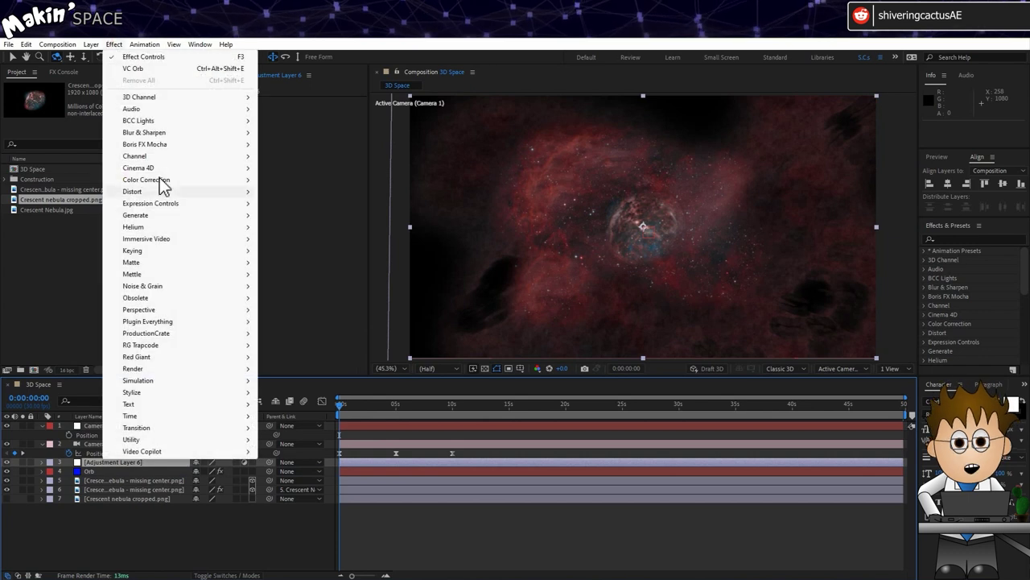
pyautogui.moveTo(163, 193)
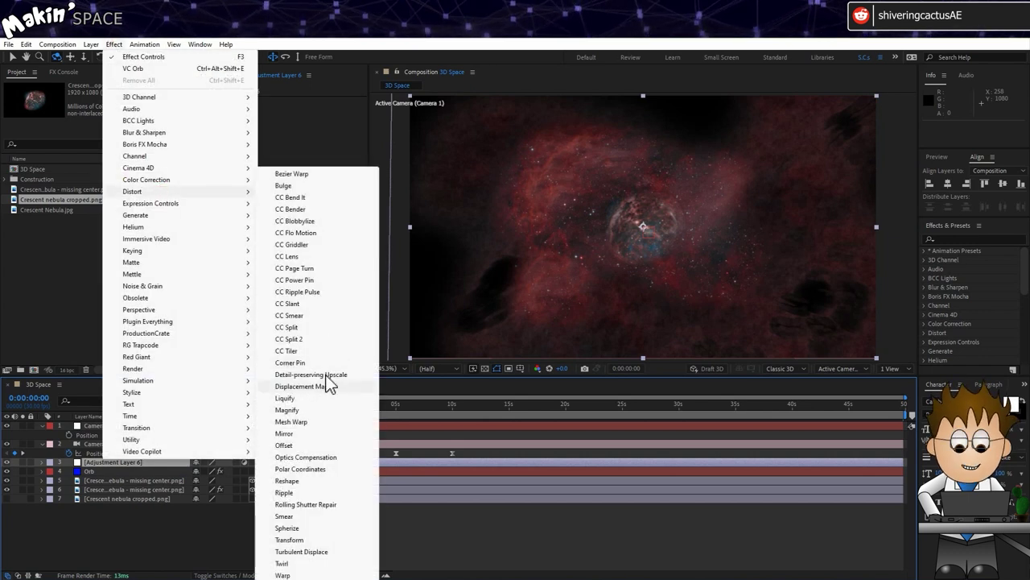
pyautogui.click(337, 457)
pyautogui.click(283, 119)
pyautogui.write('60')
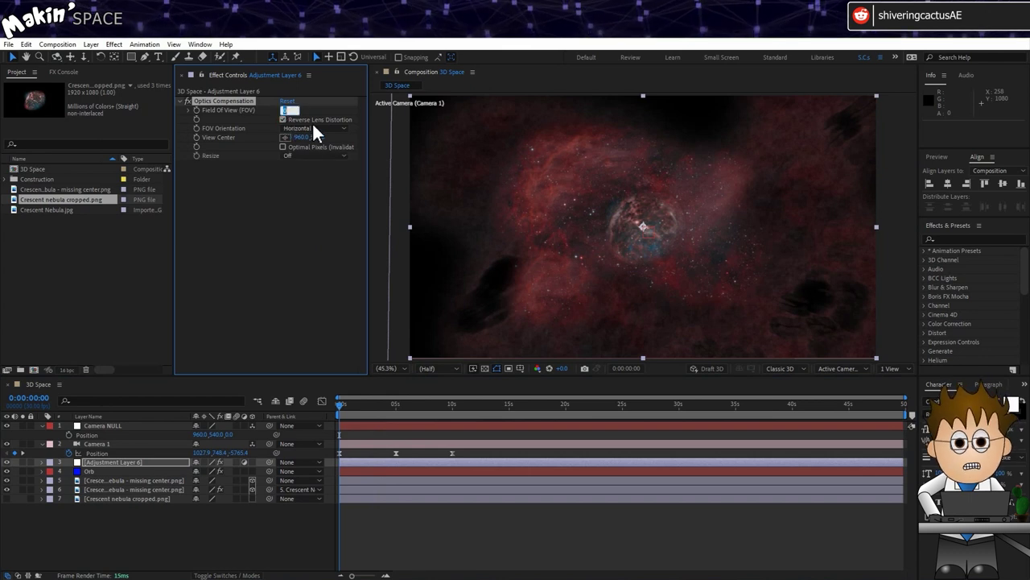
pyautogui.press('Return')
# Step: Preview the lens-distorted camera flight through the nebula from the start of the composition
pyautogui.click(162, 523)
pyautogui.press('space')
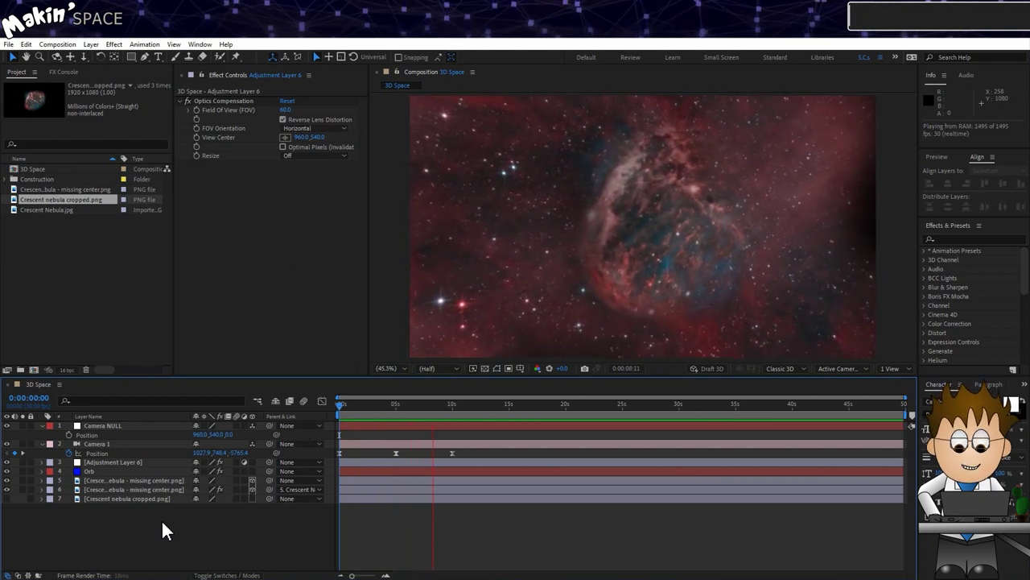
# Step: Push the upper of the two Crescent Nebula - missing center layers back in depth to a Z position of 432
pyautogui.click(131, 480)
pyautogui.press('p')
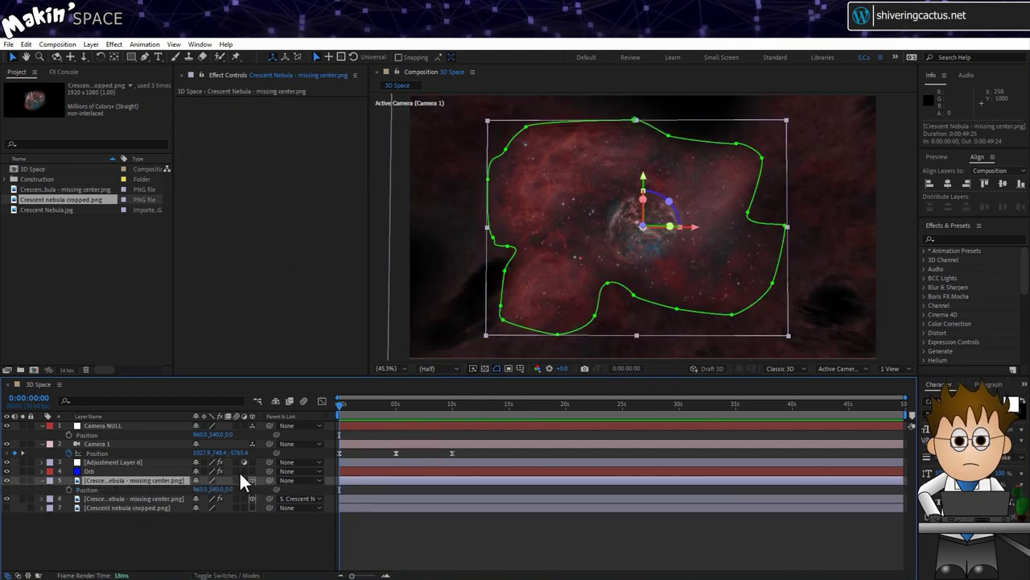
pyautogui.click(889, 368)
pyautogui.click(896, 397)
pyautogui.moveTo(501, 177); pyautogui.dragTo(511, 153)
pyautogui.click(889, 368)
pyautogui.click(904, 377)
# Step: Keyframe Camera 1's Z Rotation at 0° at 5 seconds and 90° at the start, and preview the roll
pyautogui.click(97, 443)
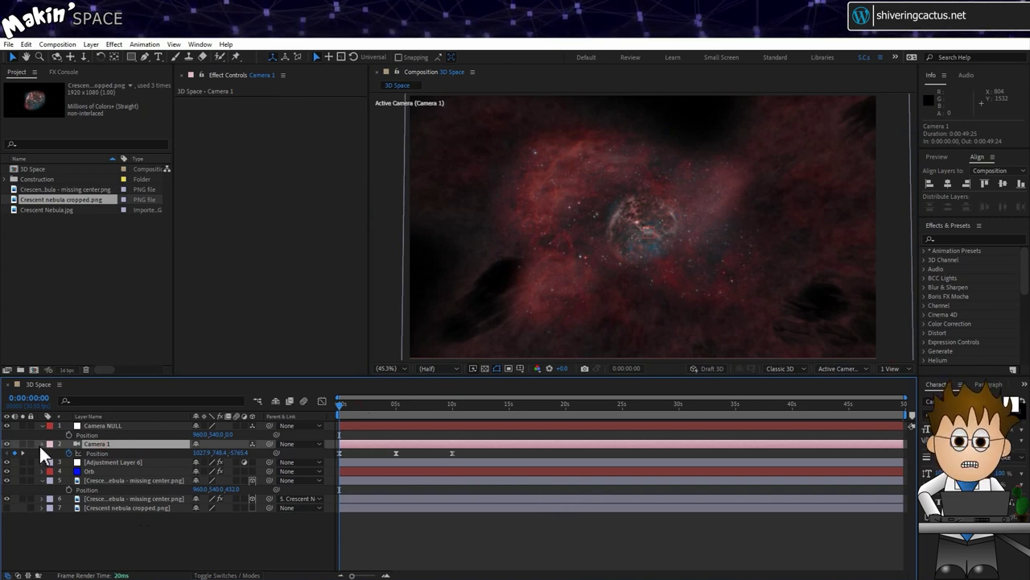
pyautogui.click(40, 444)
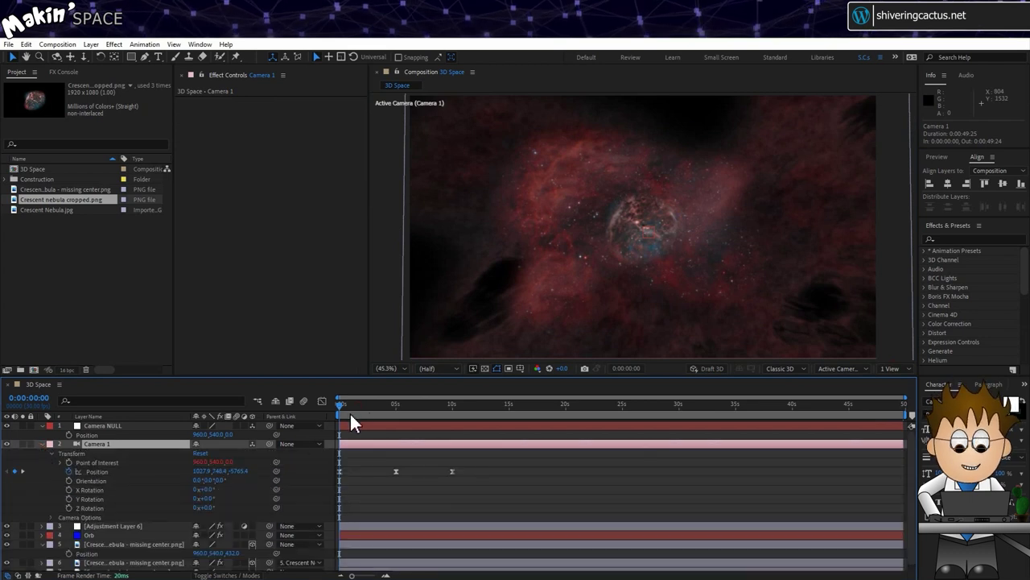
pyautogui.moveTo(349, 412); pyautogui.dragTo(401, 407)
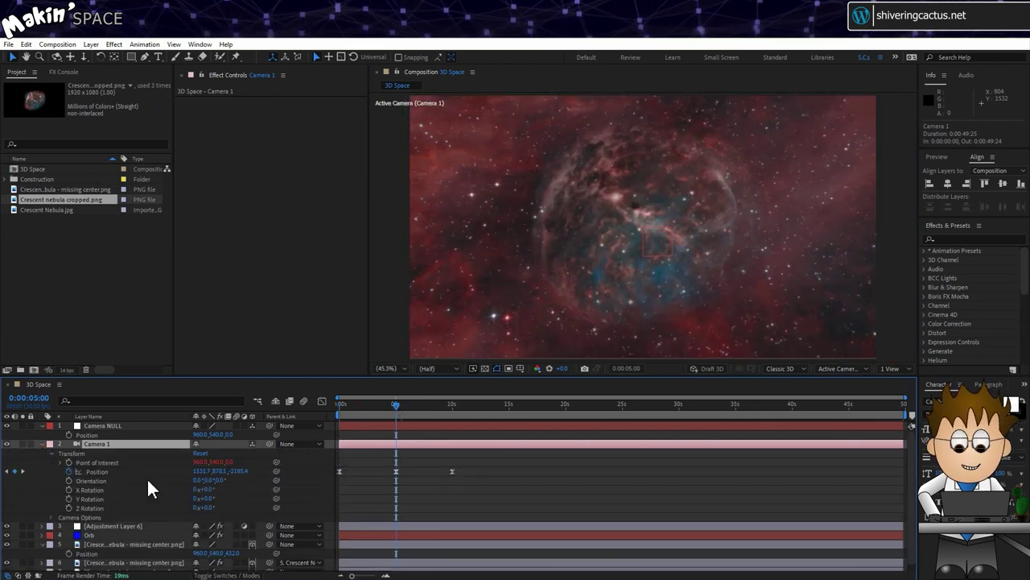
pyautogui.click(68, 508)
pyautogui.click(391, 408)
pyautogui.moveTo(391, 408); pyautogui.dragTo(311, 412)
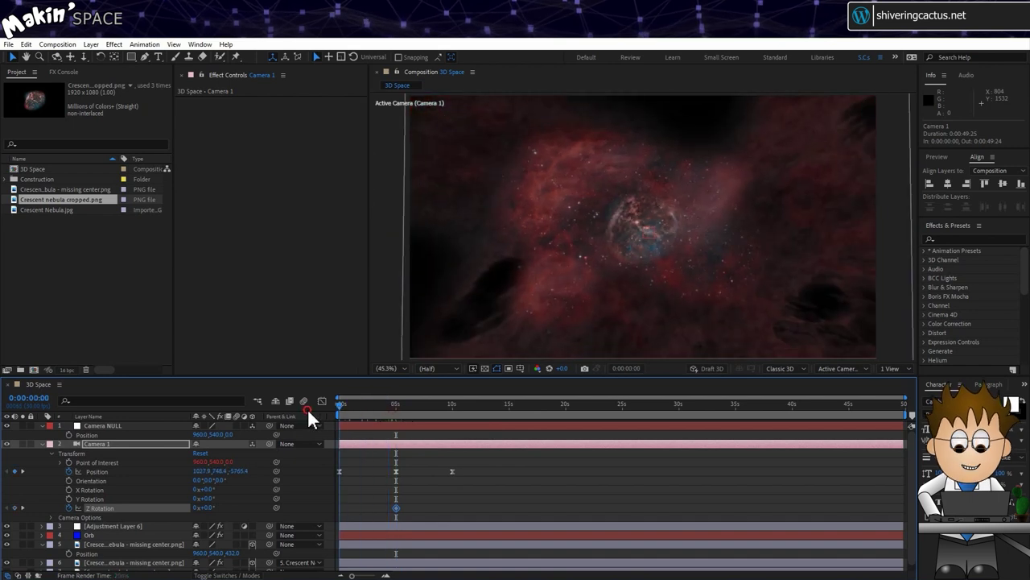
pyautogui.press('Return')
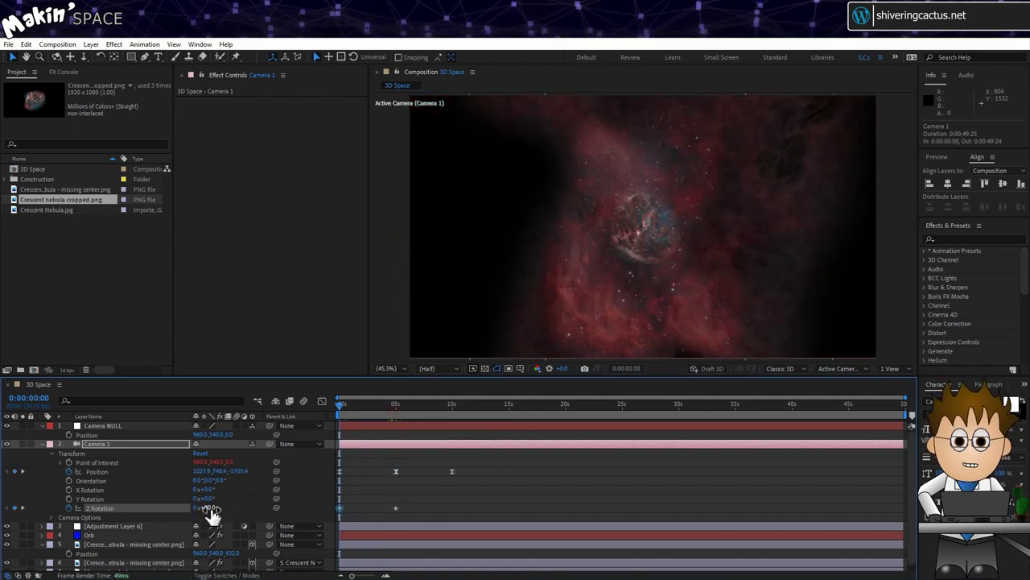
pyautogui.press('space')
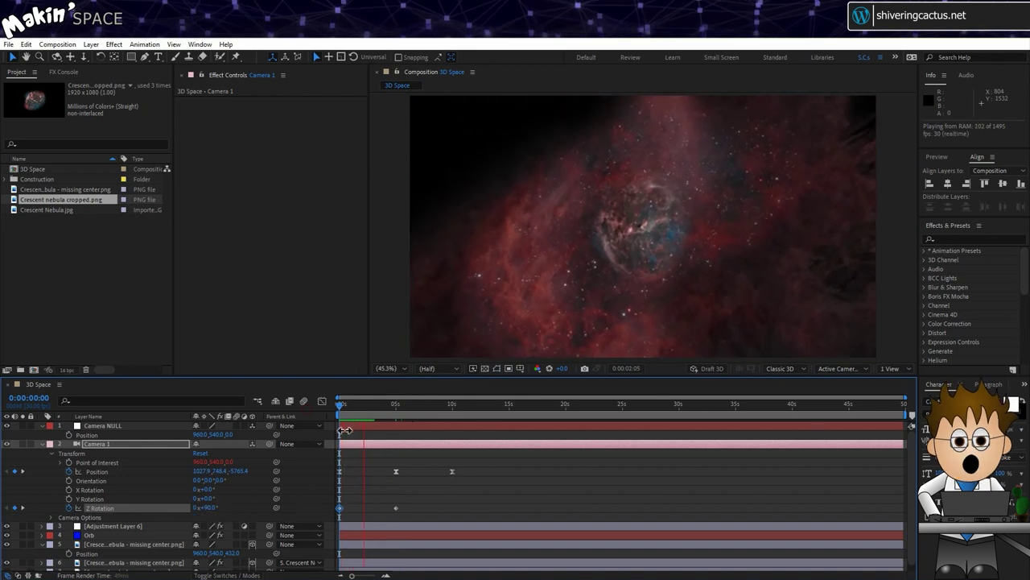
pyautogui.press('space')
# Step: Set the Z Rotation of the parented Crescent Nebula - missing center layer to 260° and preview the composition
pyautogui.scroll(-1, 126, 548)
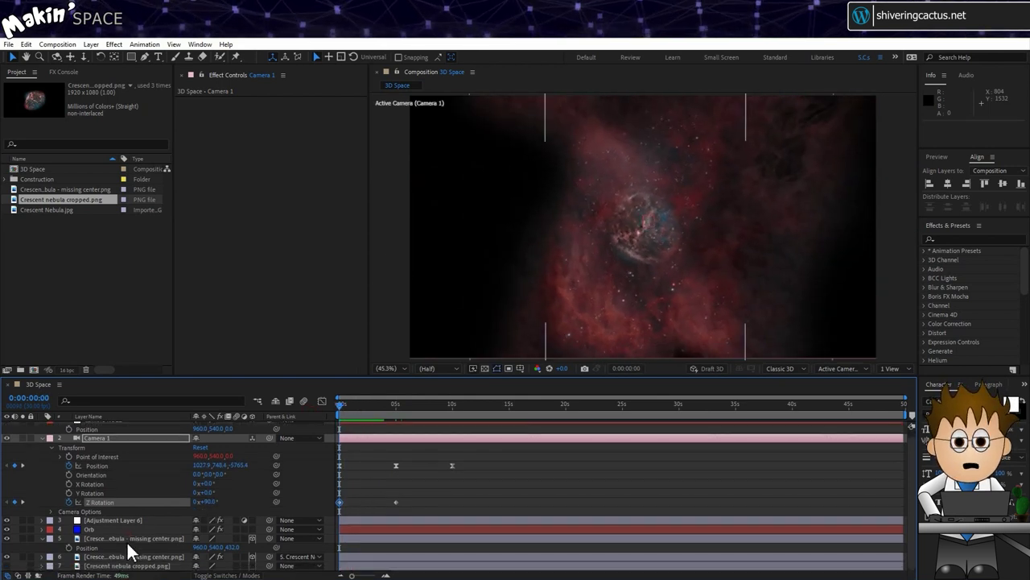
pyautogui.click(132, 556)
pyautogui.press('r')
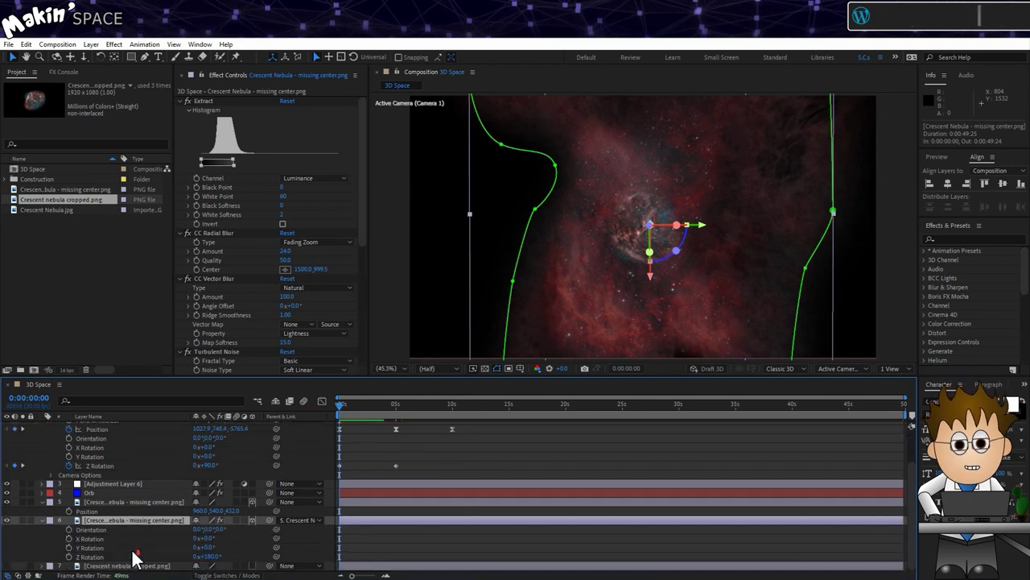
pyautogui.moveTo(213, 555); pyautogui.dragTo(245, 550)
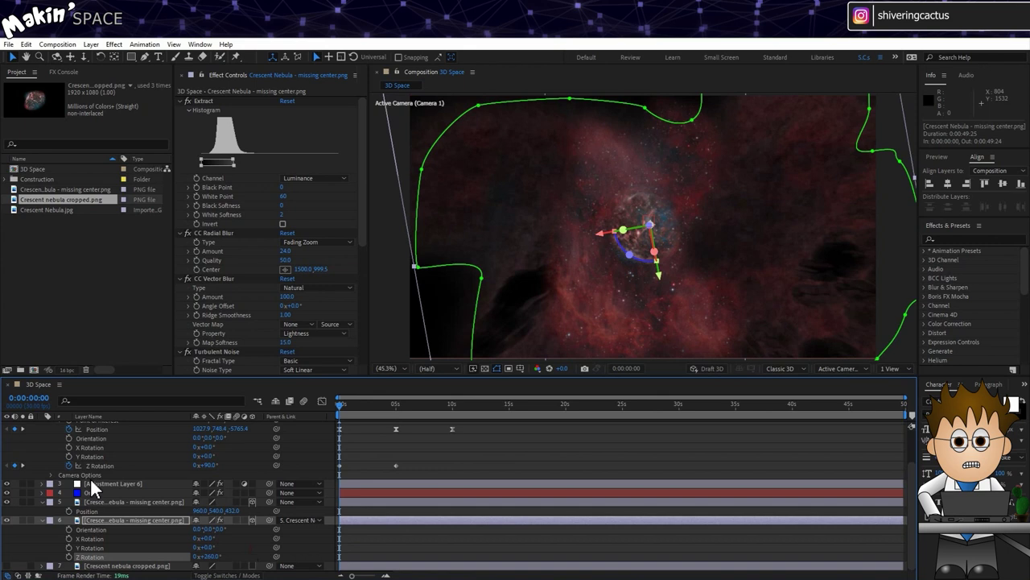
pyautogui.click(37, 448)
pyautogui.press('space')
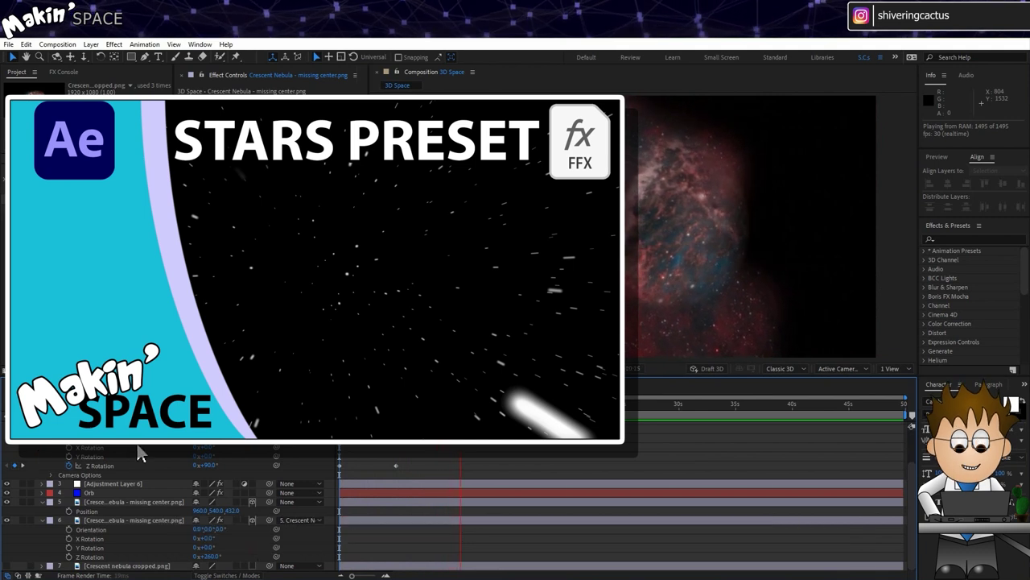
# Step: Solo the Stars layer and preview the starfield by itself
pyautogui.scroll(2, 100, 446)
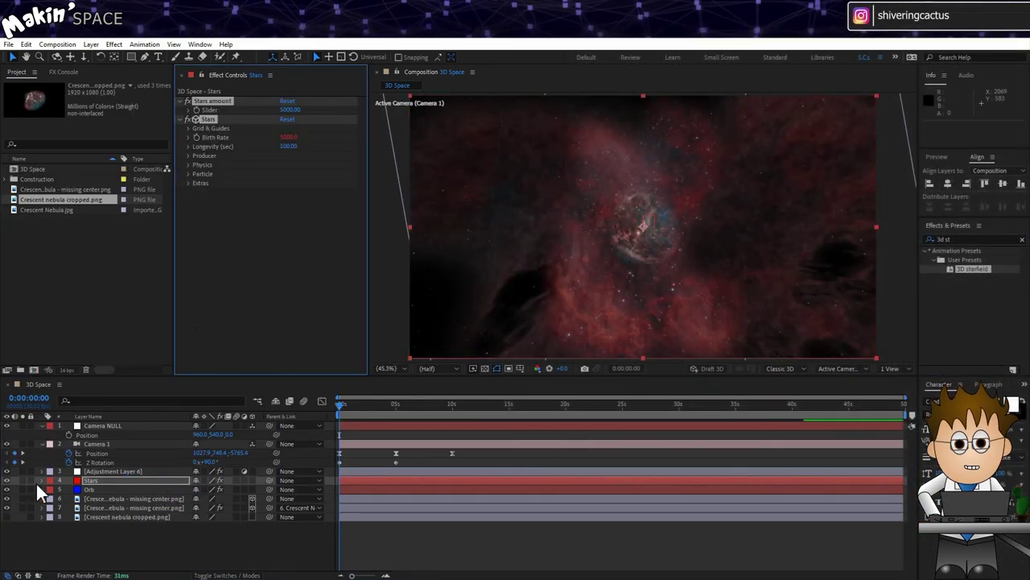
pyautogui.click(21, 480)
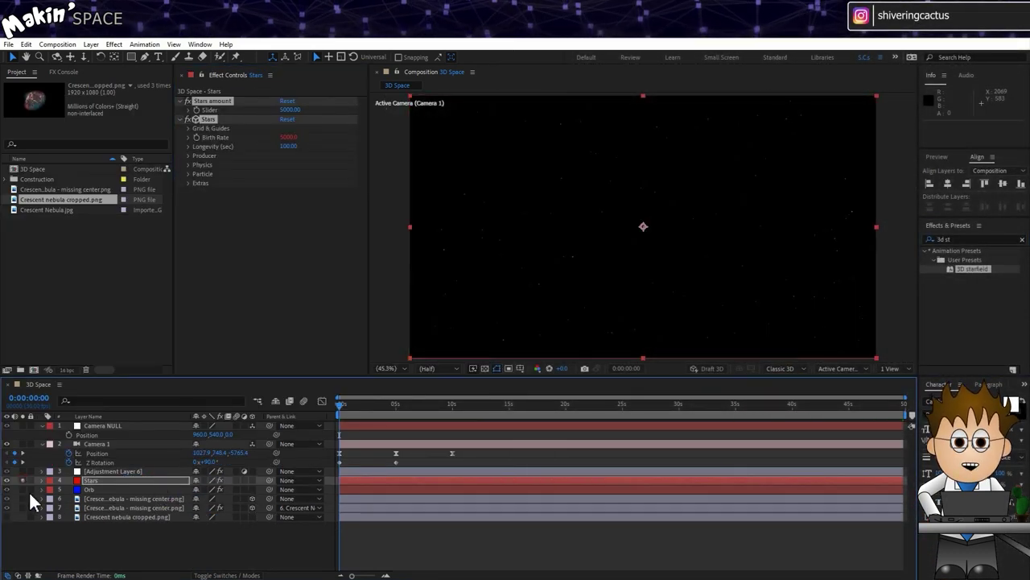
pyautogui.click(81, 545)
pyautogui.press('space')
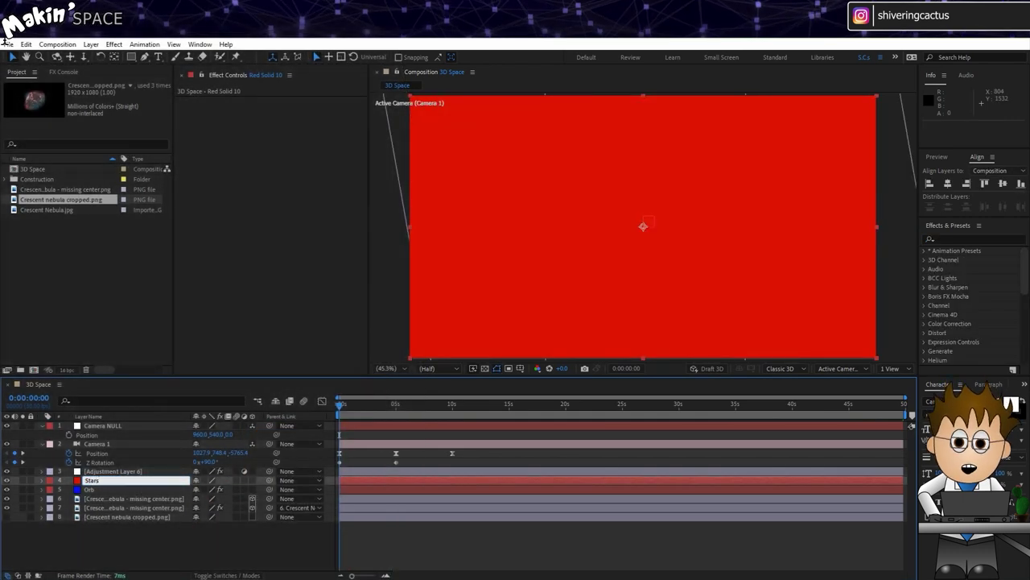
# Step: Name the new red solid Stars and apply the 3D starfield user preset to it
pyautogui.press('Return')
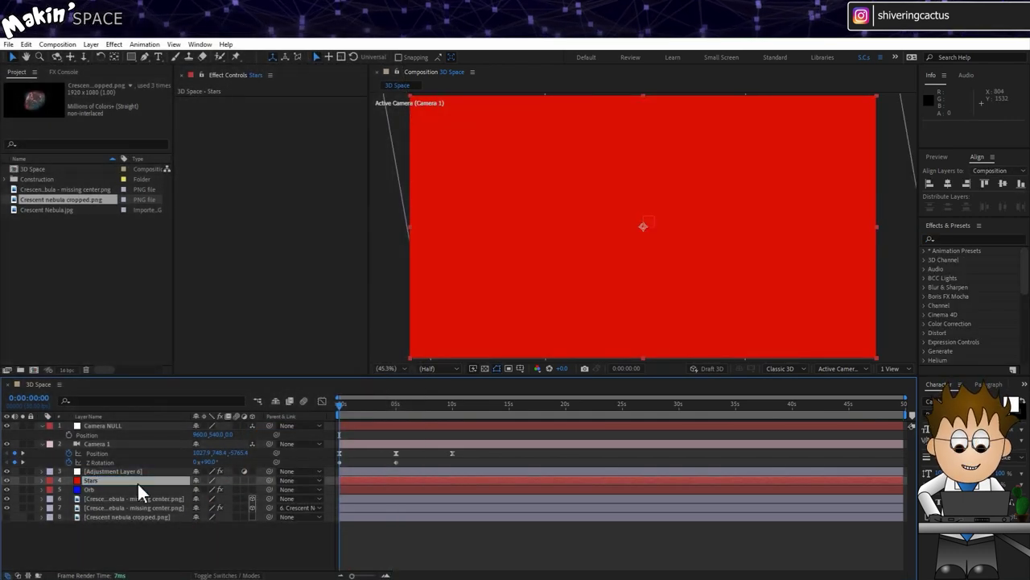
pyautogui.click(949, 240)
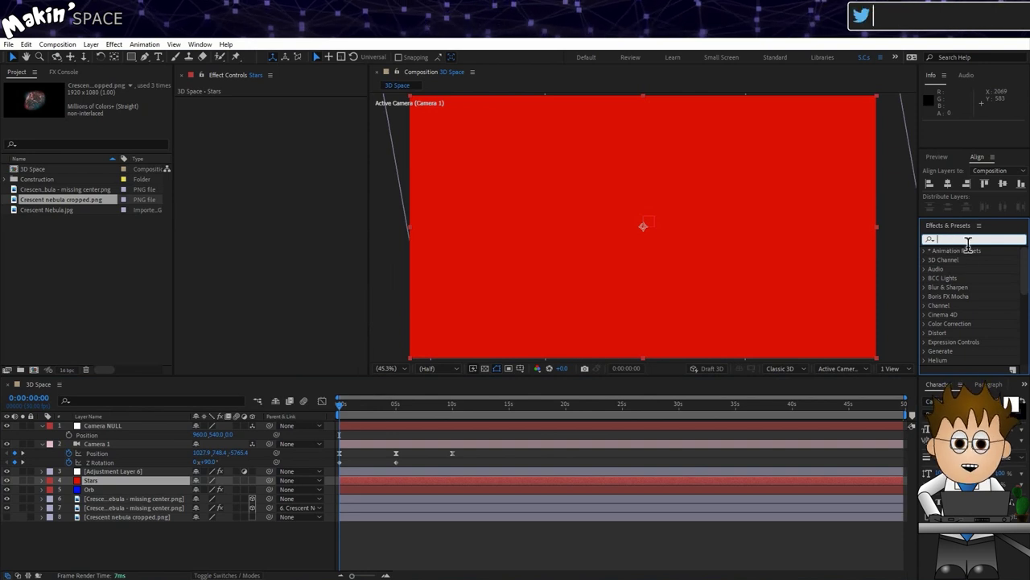
pyautogui.write('3d st')
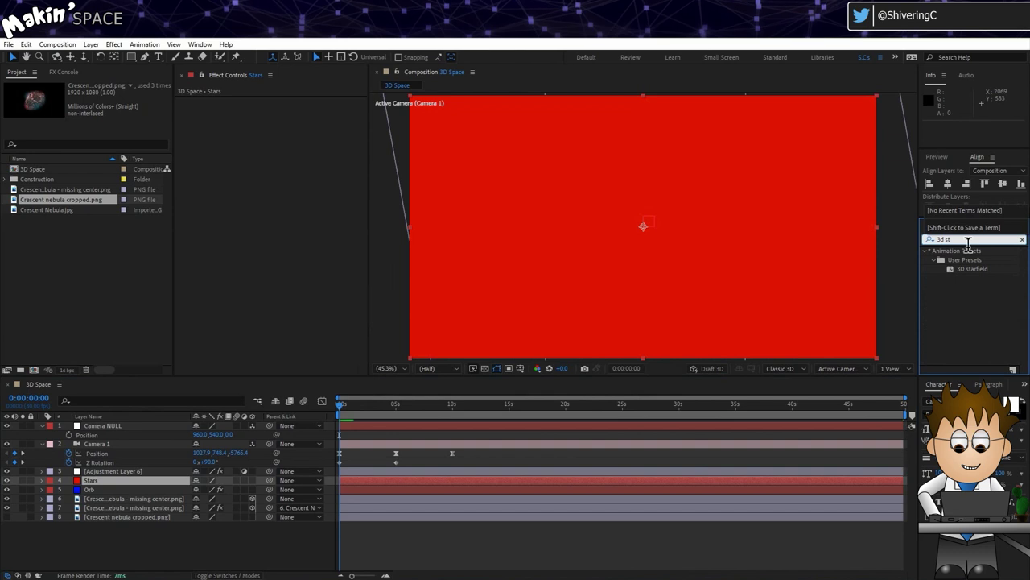
pyautogui.moveTo(981, 271); pyautogui.dragTo(155, 477)
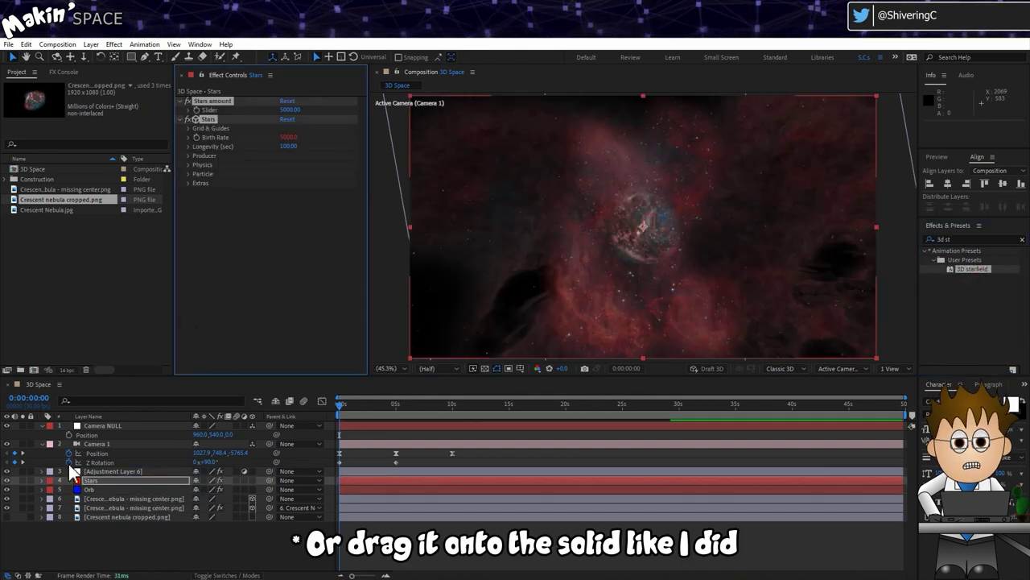
# Step: Preview the starfield both isolated and combined with the nebula layers
pyautogui.click(80, 537)
pyautogui.press('space')
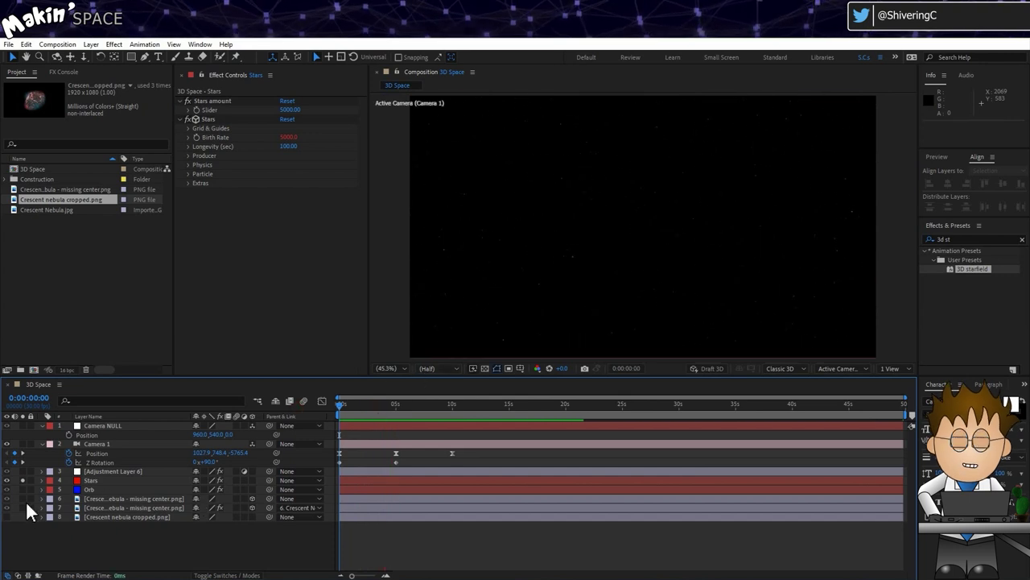
pyautogui.press('space')
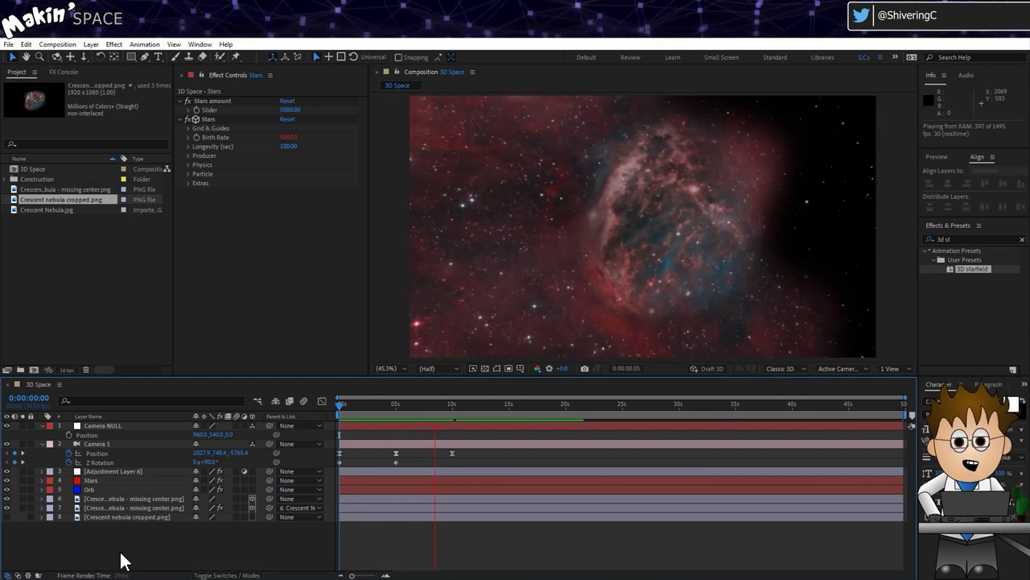
pyautogui.press('space')
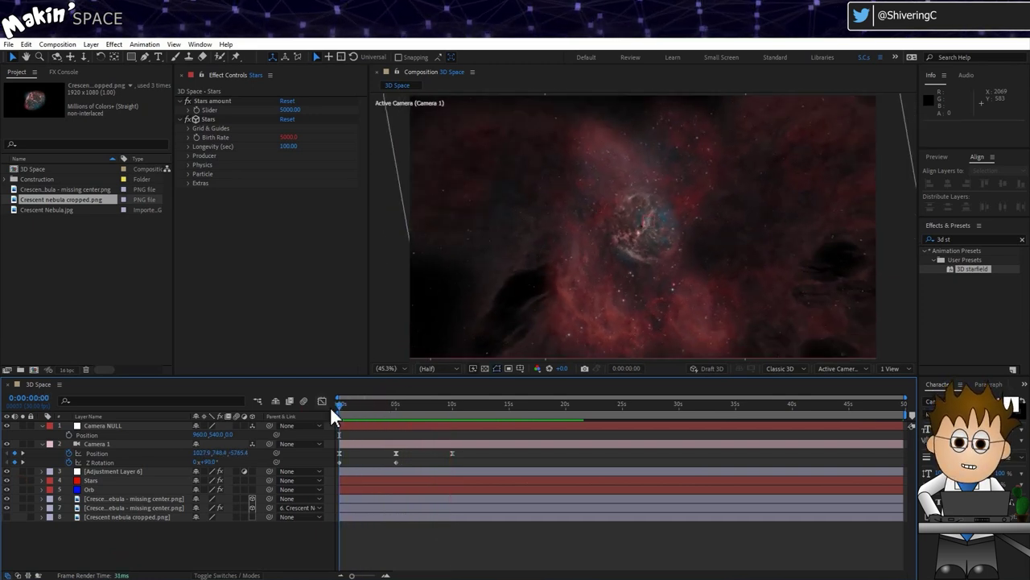
# Step: Add a new black (000000) solid of 1920 x 1080 px to the composition
pyautogui.click(91, 45)
pyautogui.moveTo(97, 59)
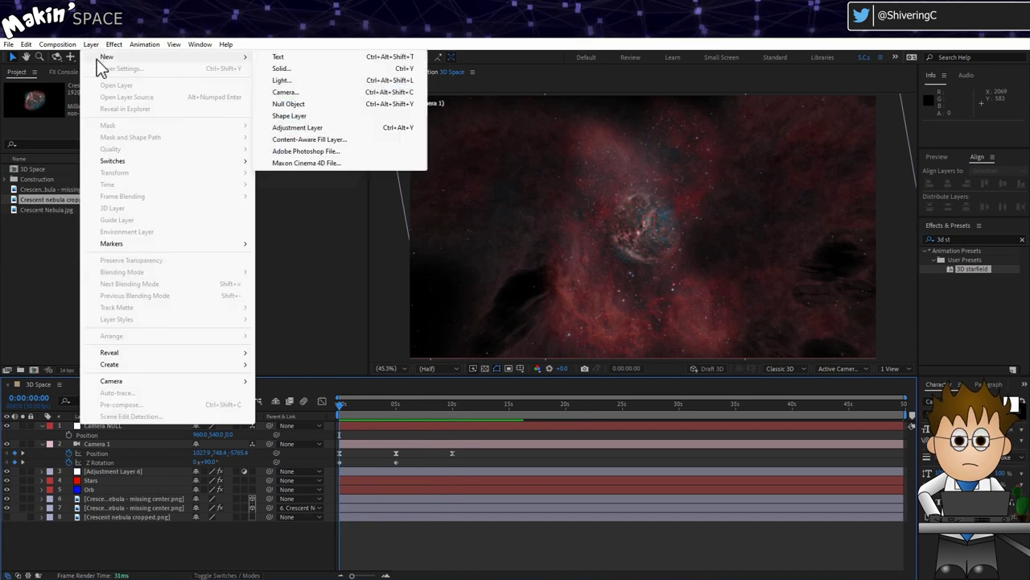
pyautogui.click(269, 69)
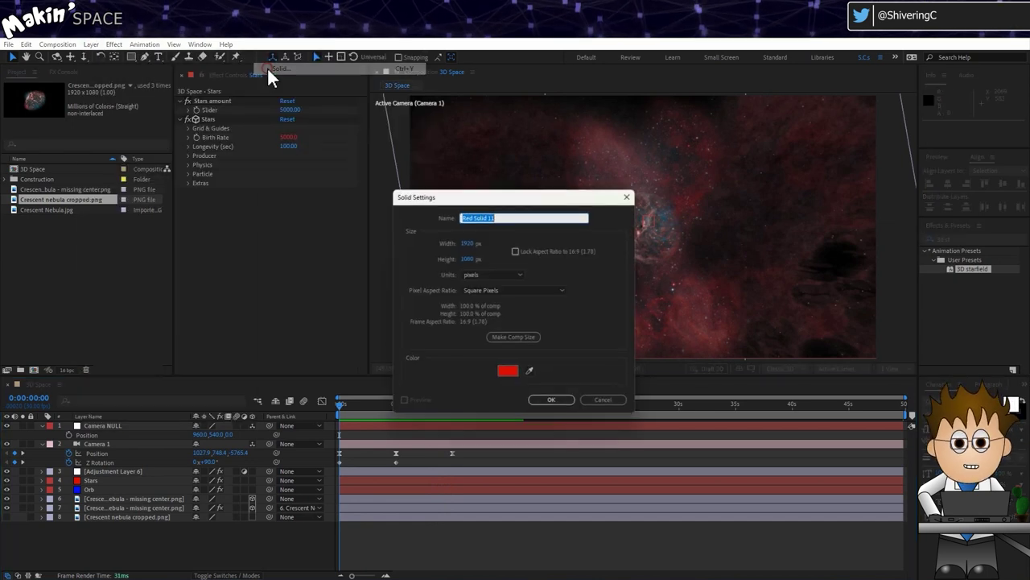
pyautogui.click(510, 374)
pyautogui.moveTo(161, 378); pyautogui.dragTo(87, 429)
pyautogui.click(380, 263)
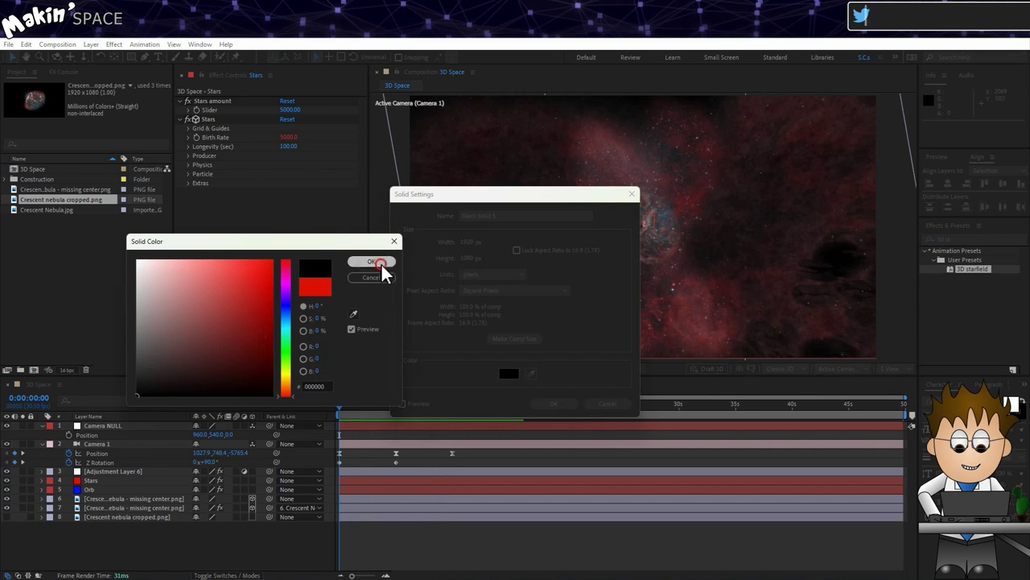
pyautogui.click(562, 402)
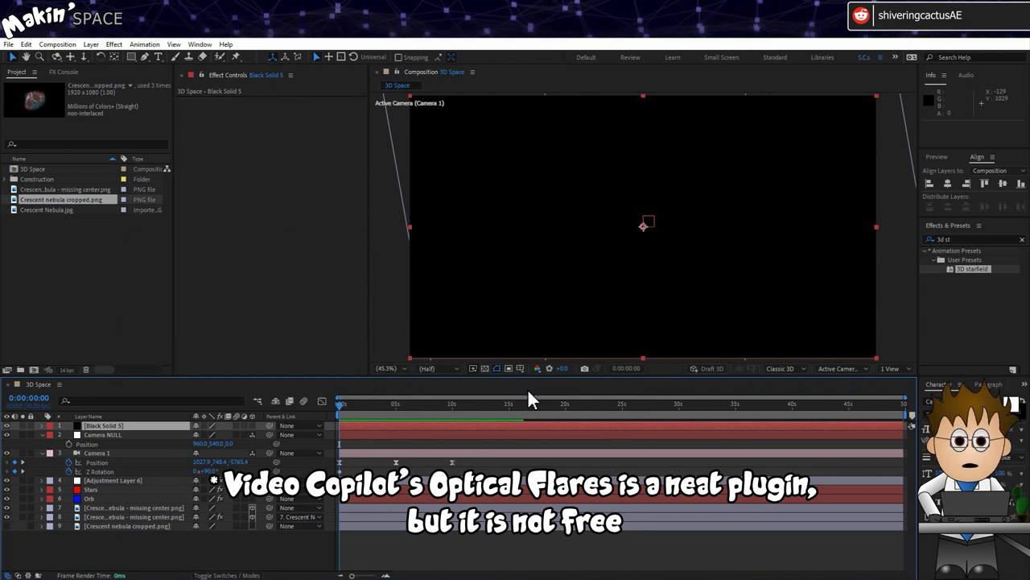
# Step: Apply a Lens Flare effect to the black solid with Flare Brightness set to 150%
pyautogui.click(114, 44)
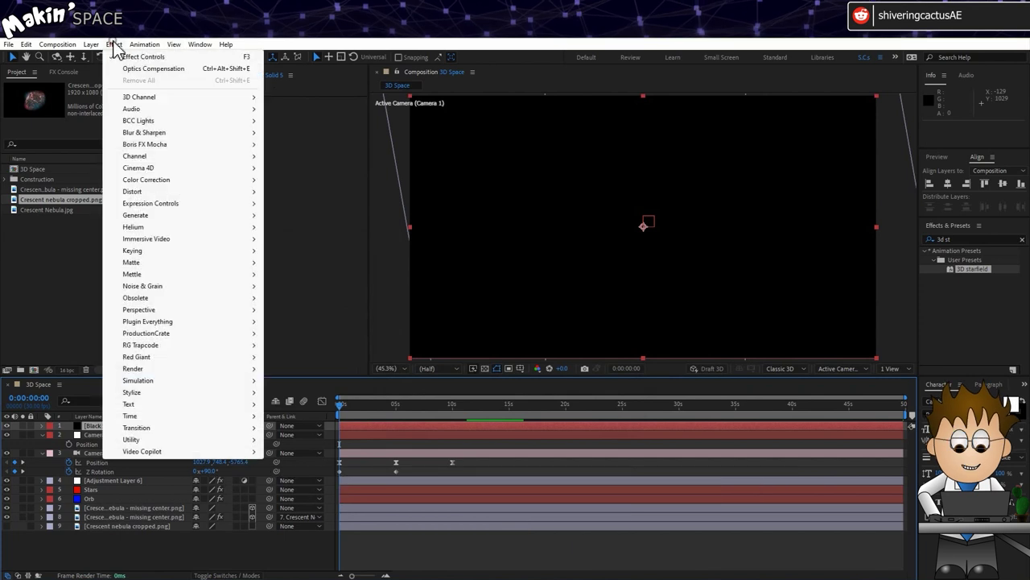
pyautogui.moveTo(165, 218)
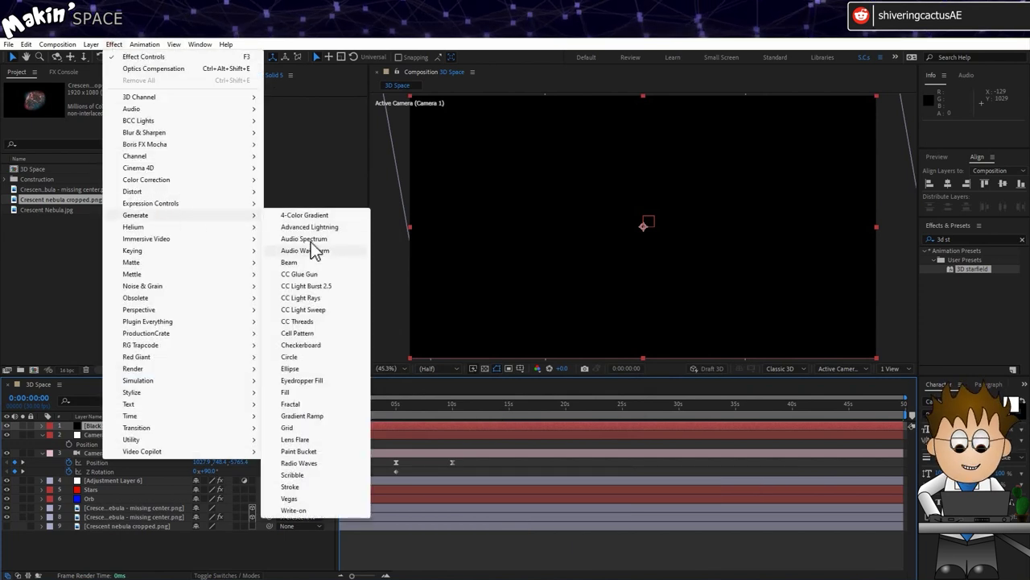
pyautogui.click(294, 439)
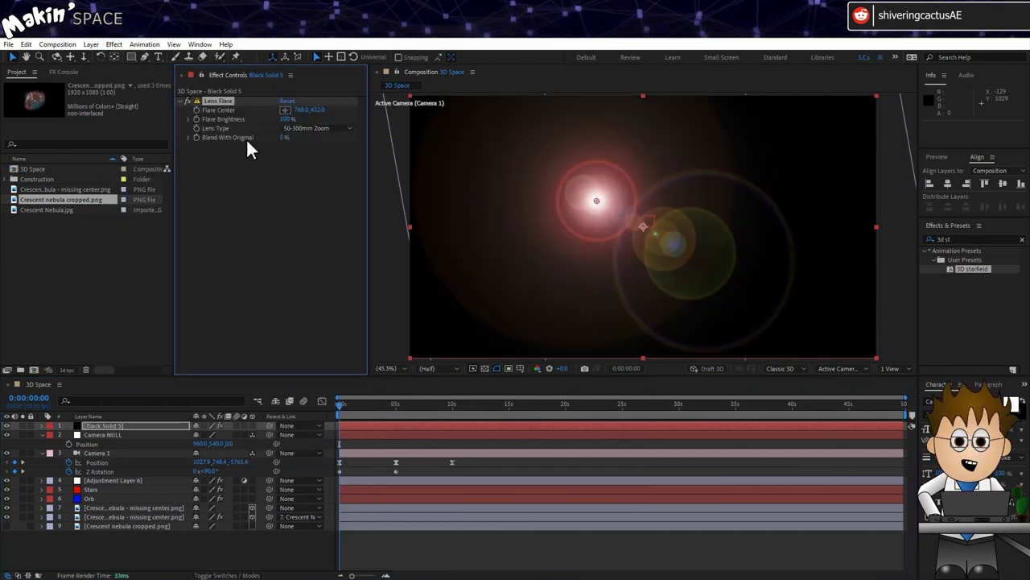
pyautogui.write('150')
pyautogui.press('Return')
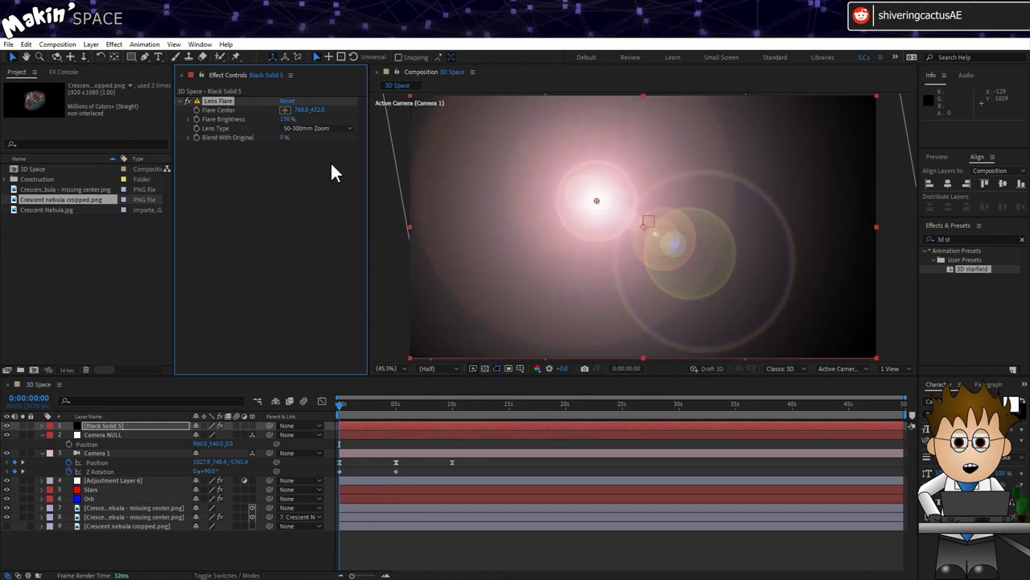
# Step: Set the lens flare solid's blending mode to Add
pyautogui.click(238, 575)
pyautogui.click(203, 425)
pyautogui.click(293, 219)
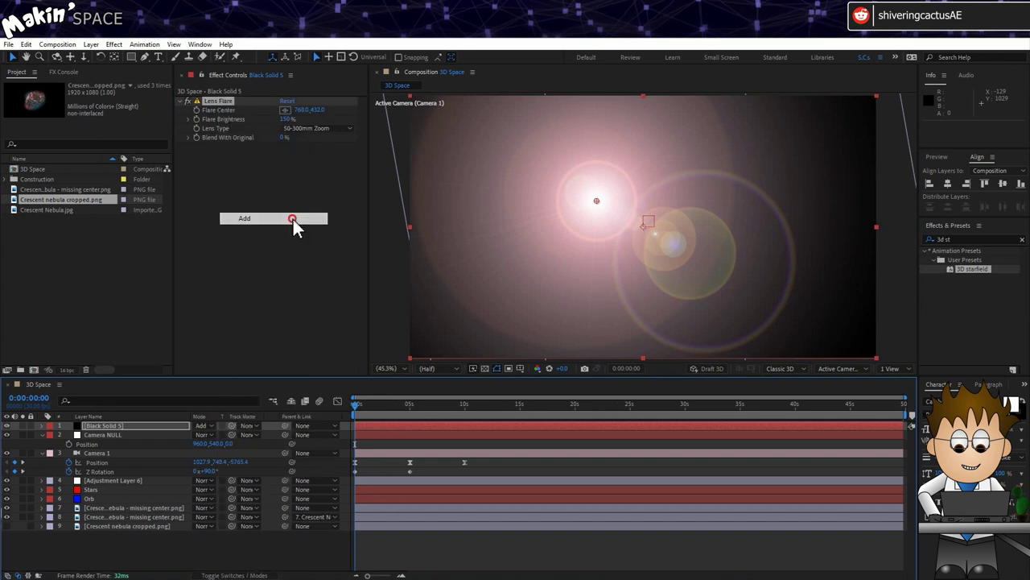
# Step: Apply Tritone to the flare solid and sample its Midtones from the red nebula, hiding the solid while sampling
pyautogui.click(113, 44)
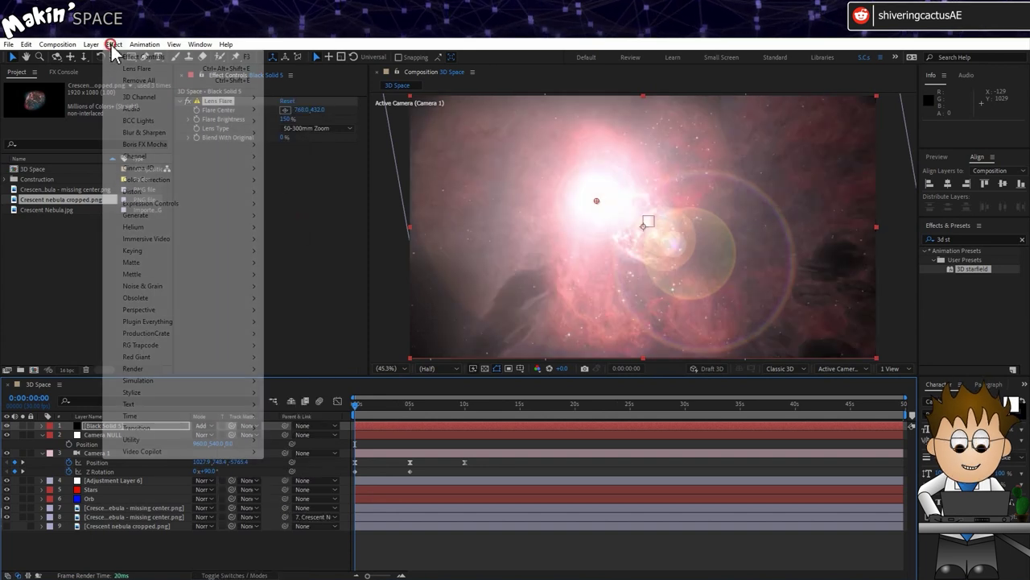
pyautogui.moveTo(142, 185)
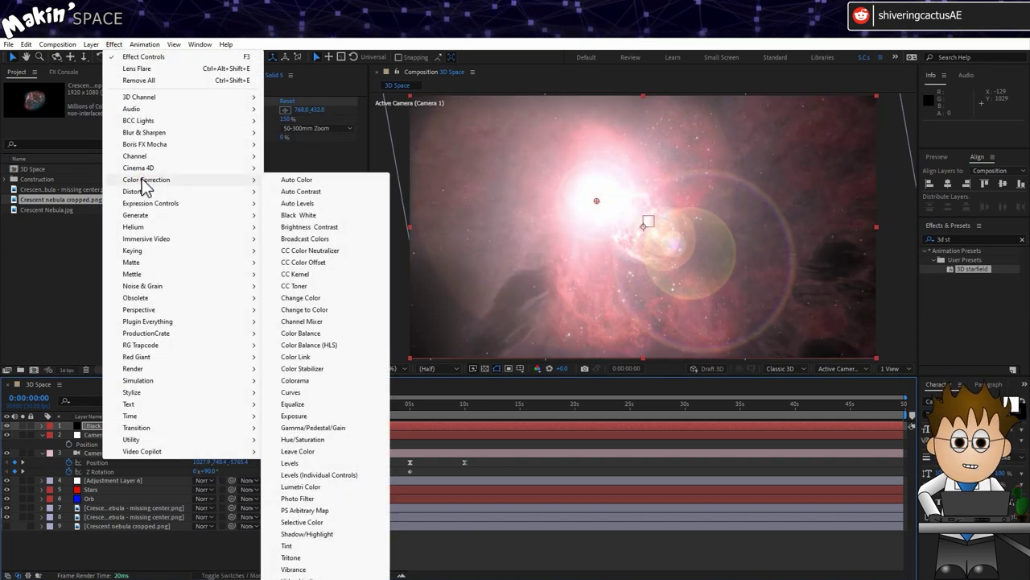
pyautogui.click(303, 557)
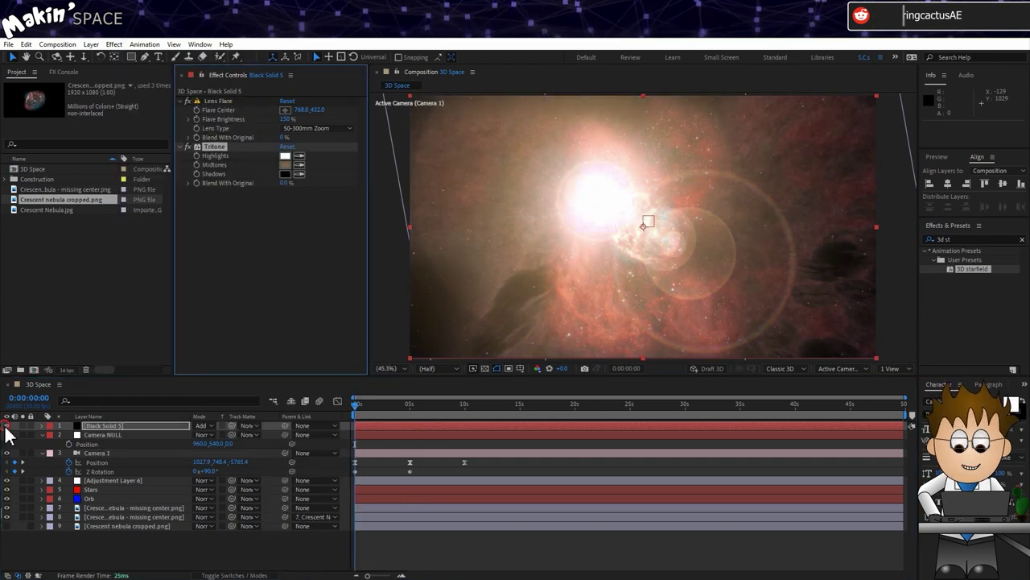
pyautogui.click(7, 426)
pyautogui.click(300, 164)
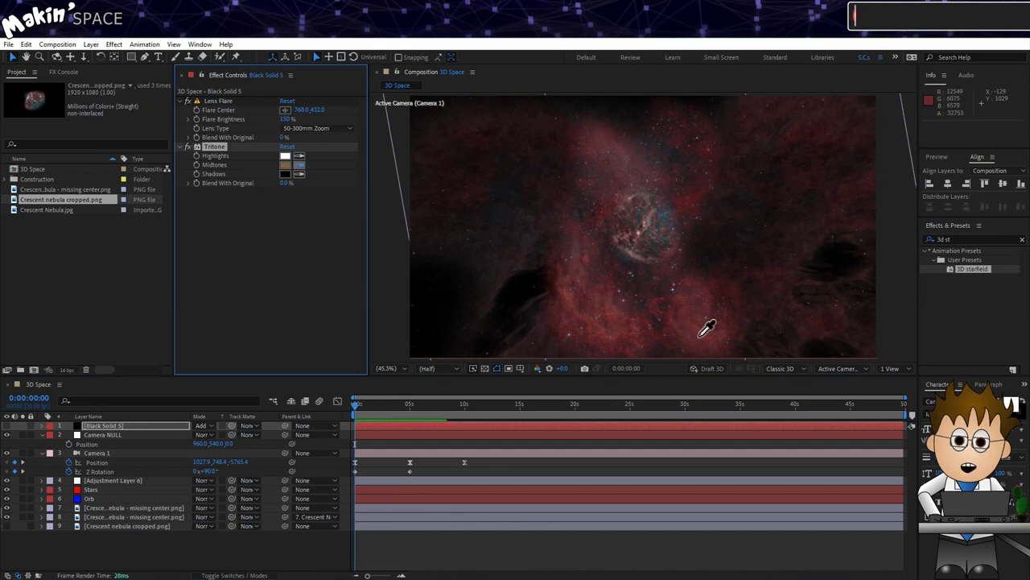
pyautogui.click(10, 432)
pyautogui.click(7, 426)
# Step: Keyframe the Lens Flare's Flare Center at 0 seconds, placing the flare beyond the frame's right edge at 2374.1, 546.8
pyautogui.click(217, 110)
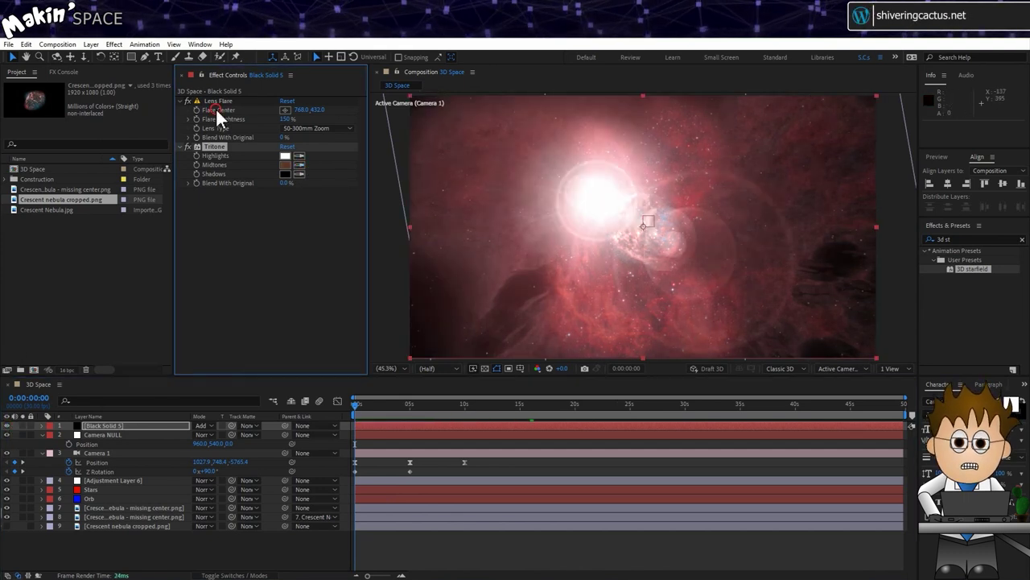
pyautogui.click(201, 102)
pyautogui.moveTo(598, 202); pyautogui.dragTo(954, 226)
pyautogui.press(',')
pyautogui.press(',')
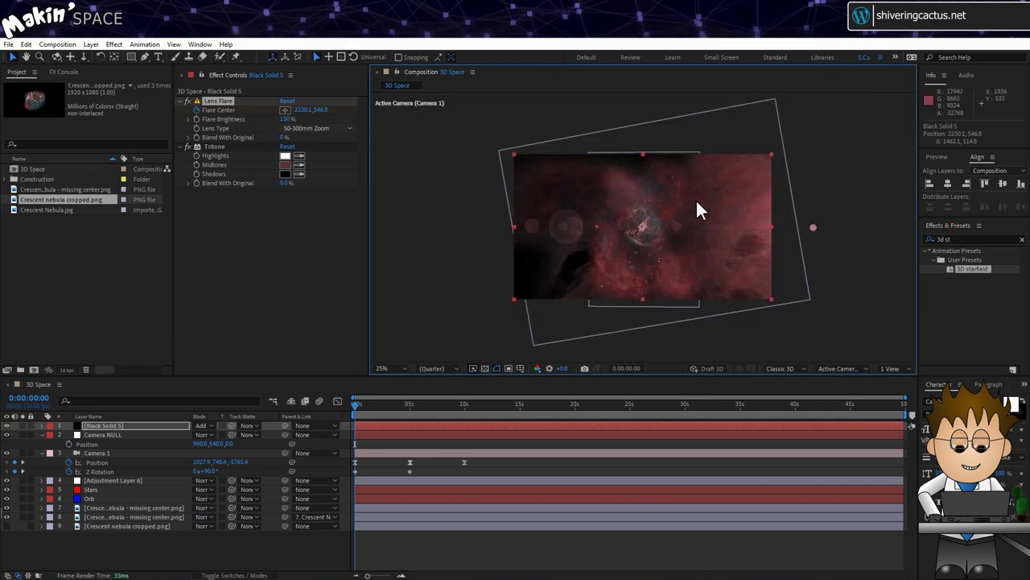
pyautogui.moveTo(813, 228); pyautogui.dragTo(832, 227)
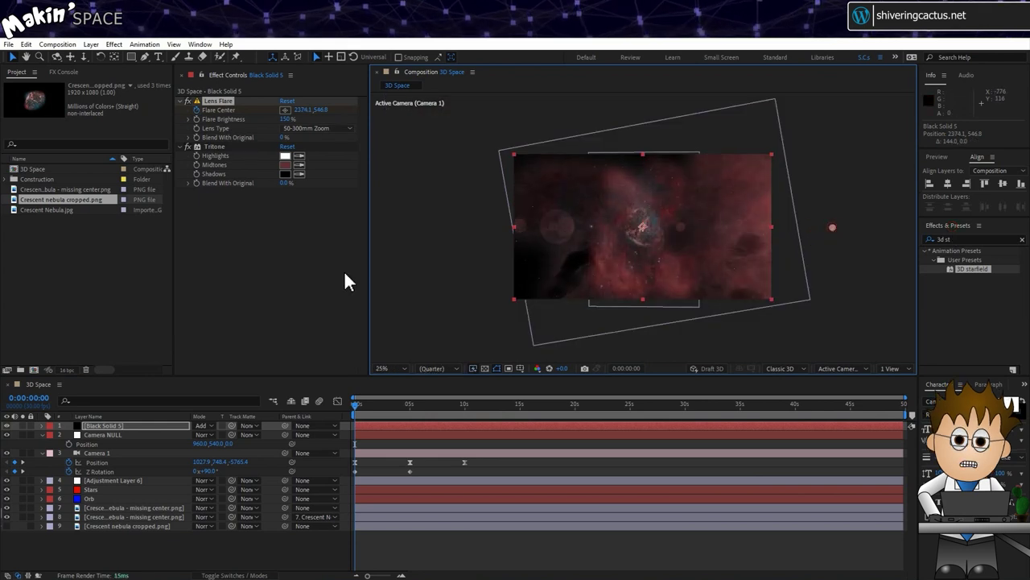
# Step: Keyframe the Flare Center at 0:00:05:00 below the frame at 986.1, 1406.8 and at 0:00:02:09 at 2383.6, 1234.4
pyautogui.moveTo(400, 405)
pyautogui.mouseDown()
pyautogui.moveTo(382, 407)
pyautogui.moveTo(409, 405)
pyautogui.mouseUp()
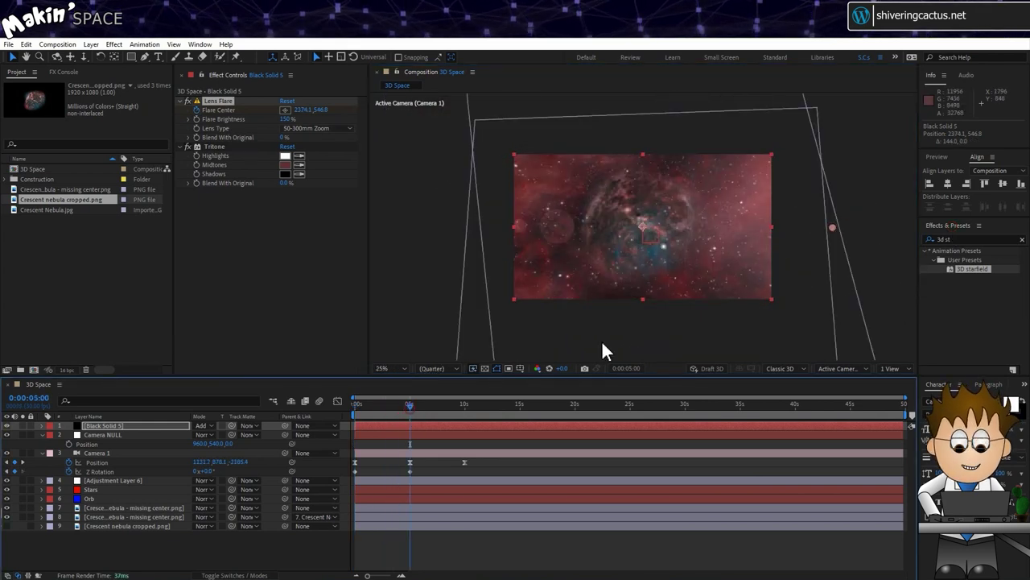
pyautogui.moveTo(832, 228); pyautogui.dragTo(646, 342)
pyautogui.moveTo(372, 405); pyautogui.dragTo(385, 416)
pyautogui.moveTo(749, 280); pyautogui.dragTo(834, 318)
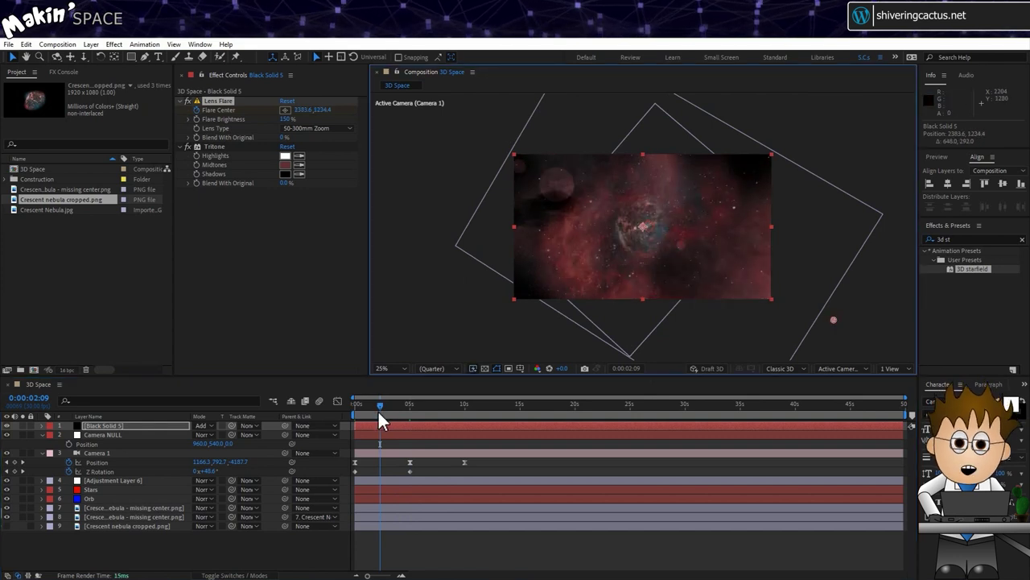
# Step: Reveal the flare solid's keyframes and keyframe its Flare Center at 0:00:10:00 to 166.1, 1462.8
pyautogui.press('u')
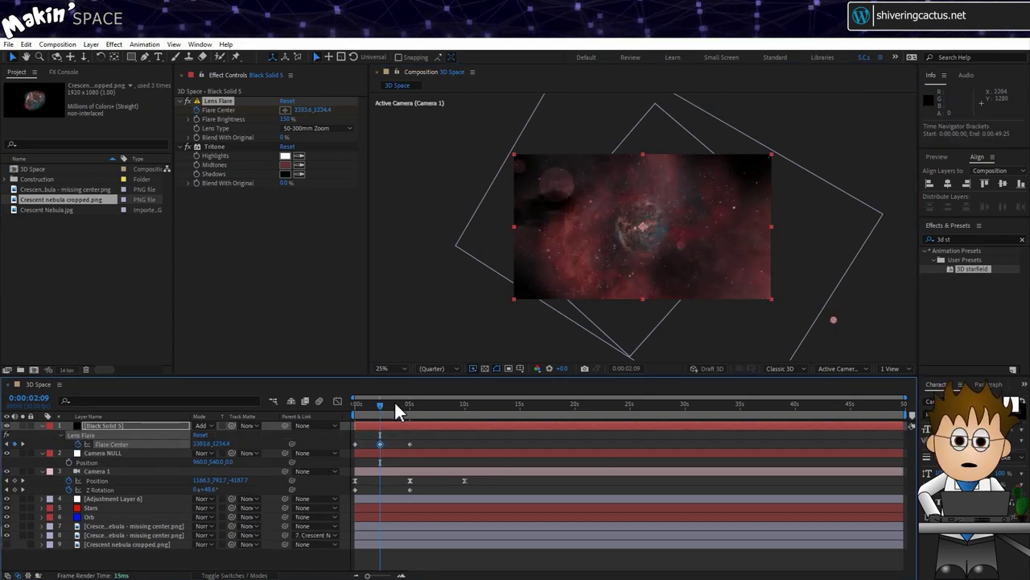
pyautogui.moveTo(393, 405); pyautogui.dragTo(464, 406)
pyautogui.moveTo(646, 342); pyautogui.dragTo(539, 351)
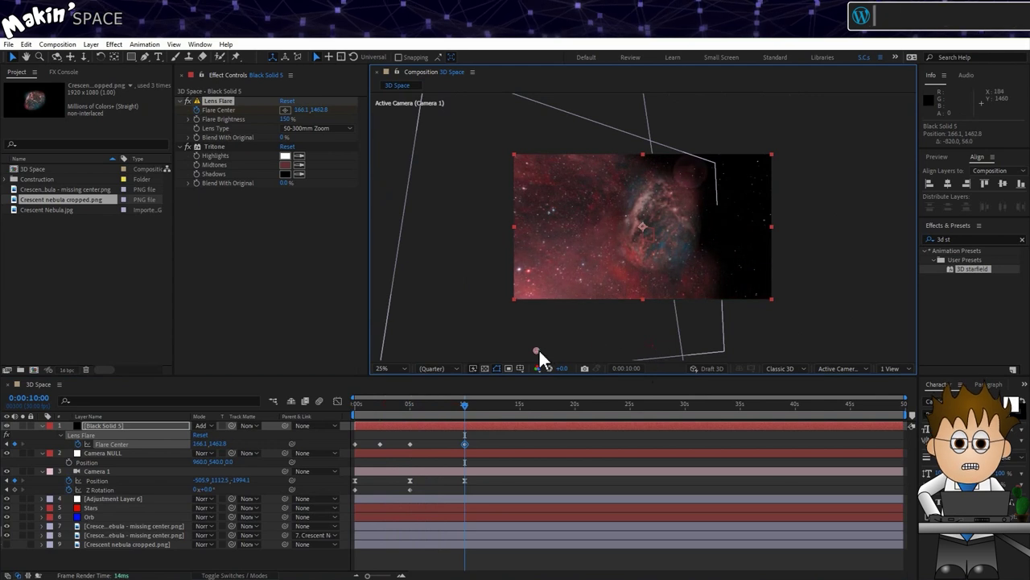
# Step: Apply Easy Ease to all four Flare Center keyframes
pyautogui.moveTo(477, 437); pyautogui.dragTo(353, 443)
pyautogui.rightClick(353, 444)
pyautogui.moveTo(416, 436)
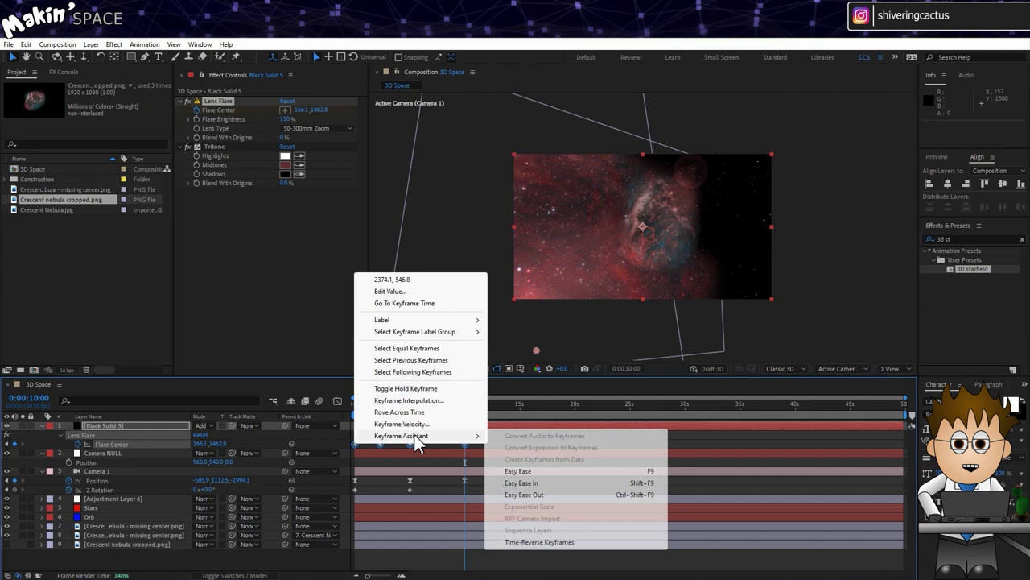
pyautogui.click(534, 470)
# Step: Preview the flare animation from the start of the composition with the frame fitted to the viewer
pyautogui.moveTo(425, 401); pyautogui.dragTo(320, 410)
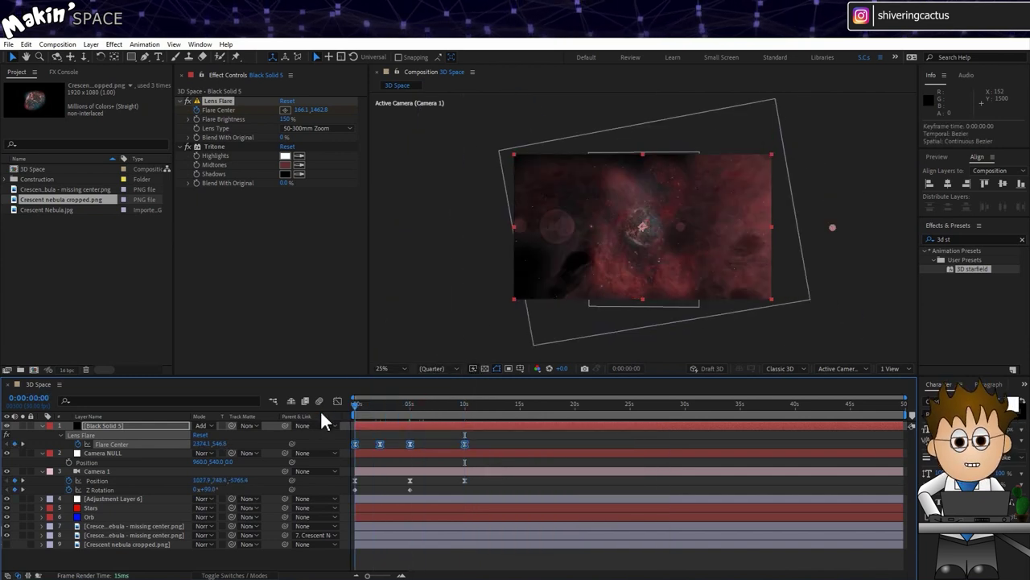
pyautogui.press('space')
pyautogui.click(394, 368)
pyautogui.click(411, 399)
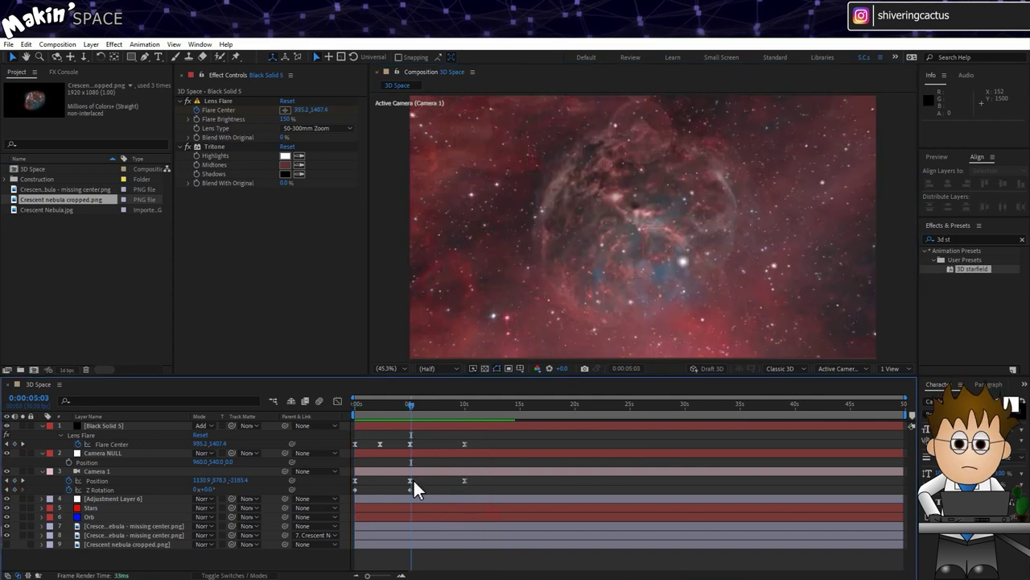
# Step: Set the temporal interpolation of Camera 1's Position keyframe at 5 seconds to Auto Bezier and preview the animation from the start
pyautogui.click(410, 481)
pyautogui.rightClick(410, 481)
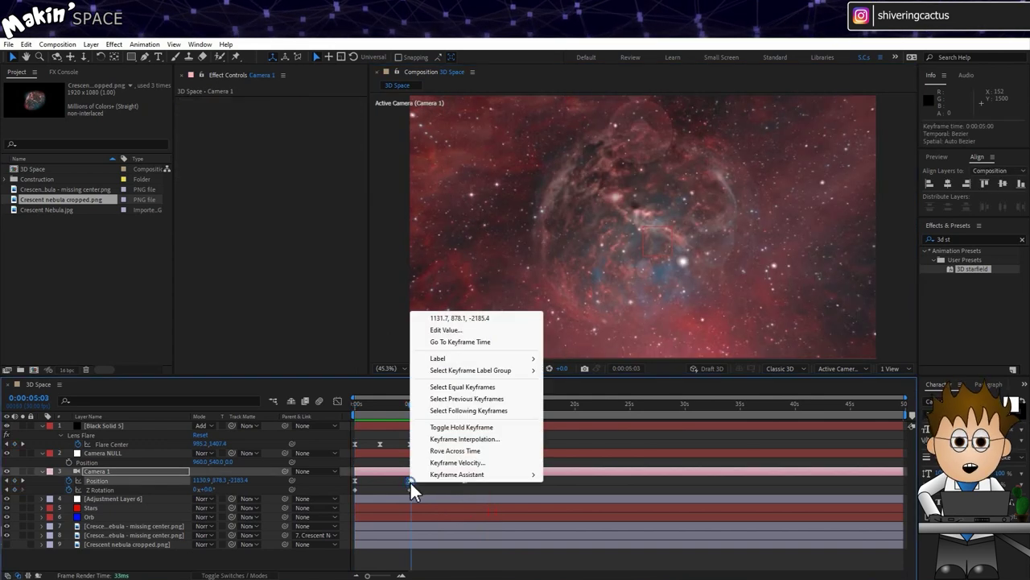
pyautogui.click(495, 439)
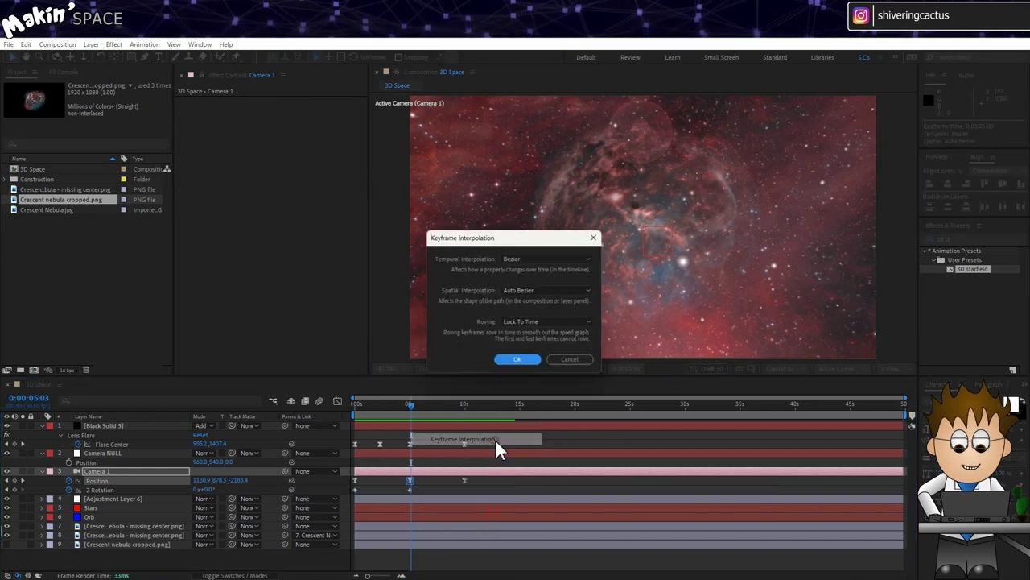
pyautogui.click(533, 256)
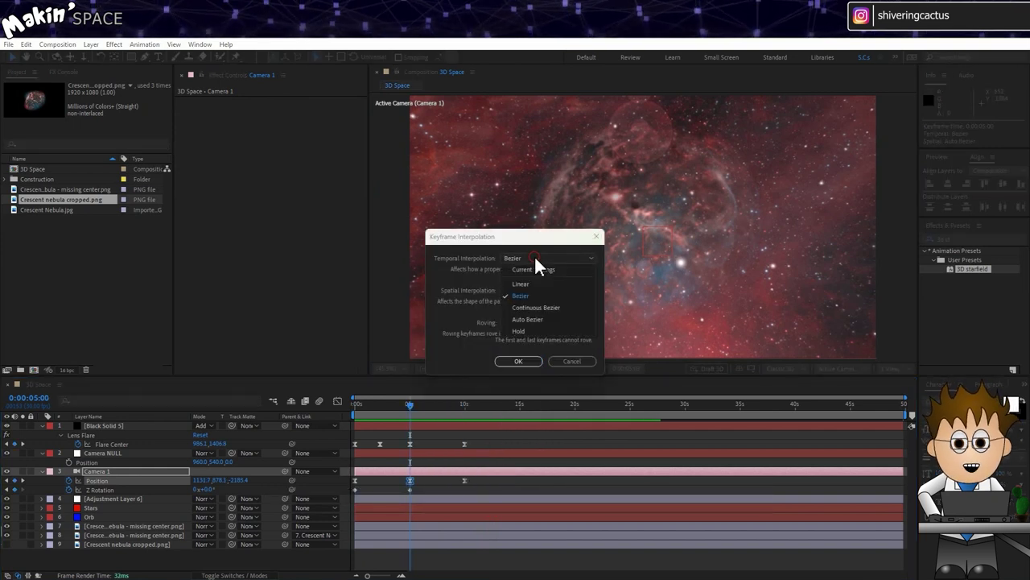
pyautogui.click(538, 317)
pyautogui.click(520, 361)
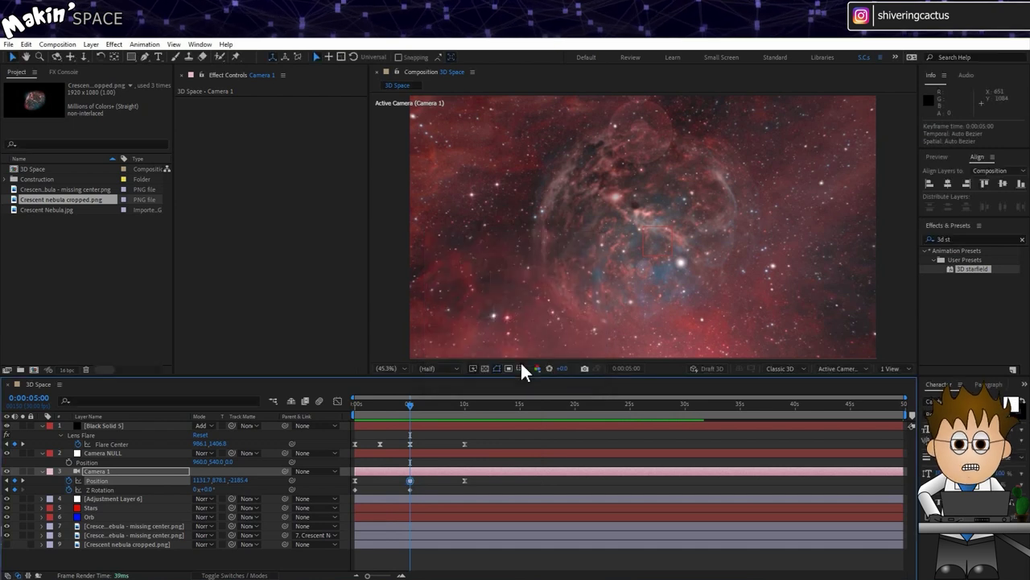
pyautogui.moveTo(409, 406); pyautogui.dragTo(344, 400)
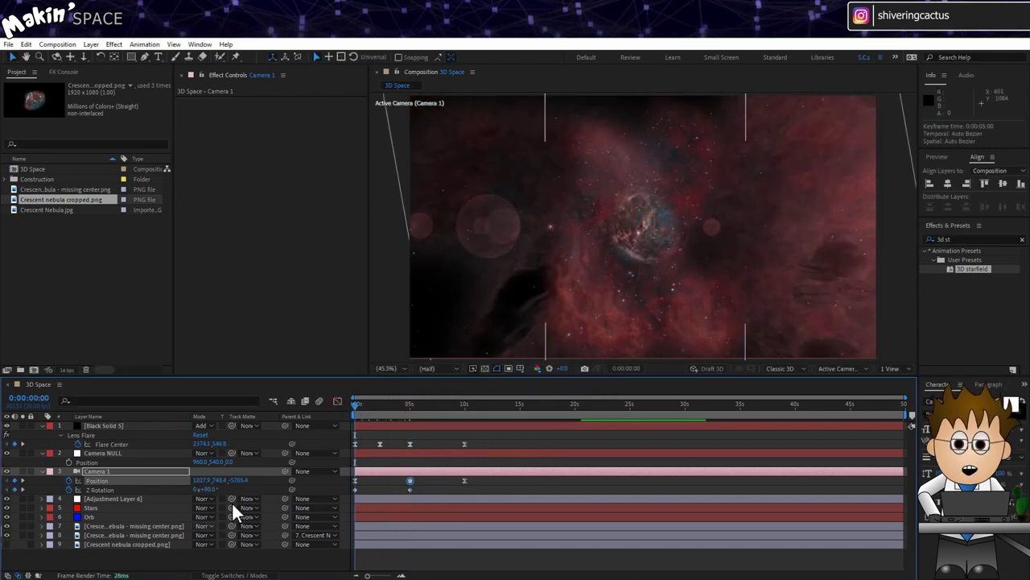
pyautogui.press('space')
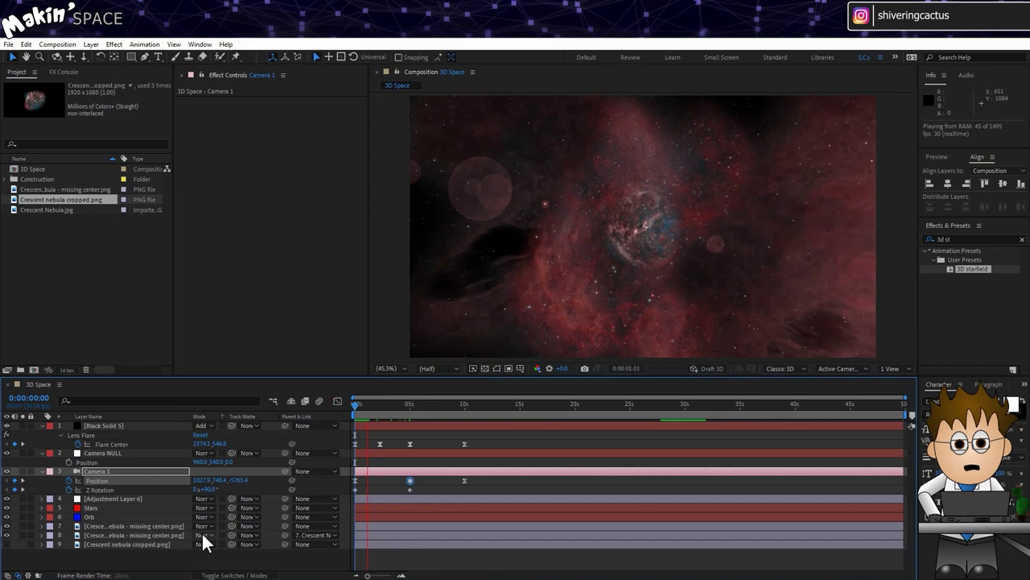